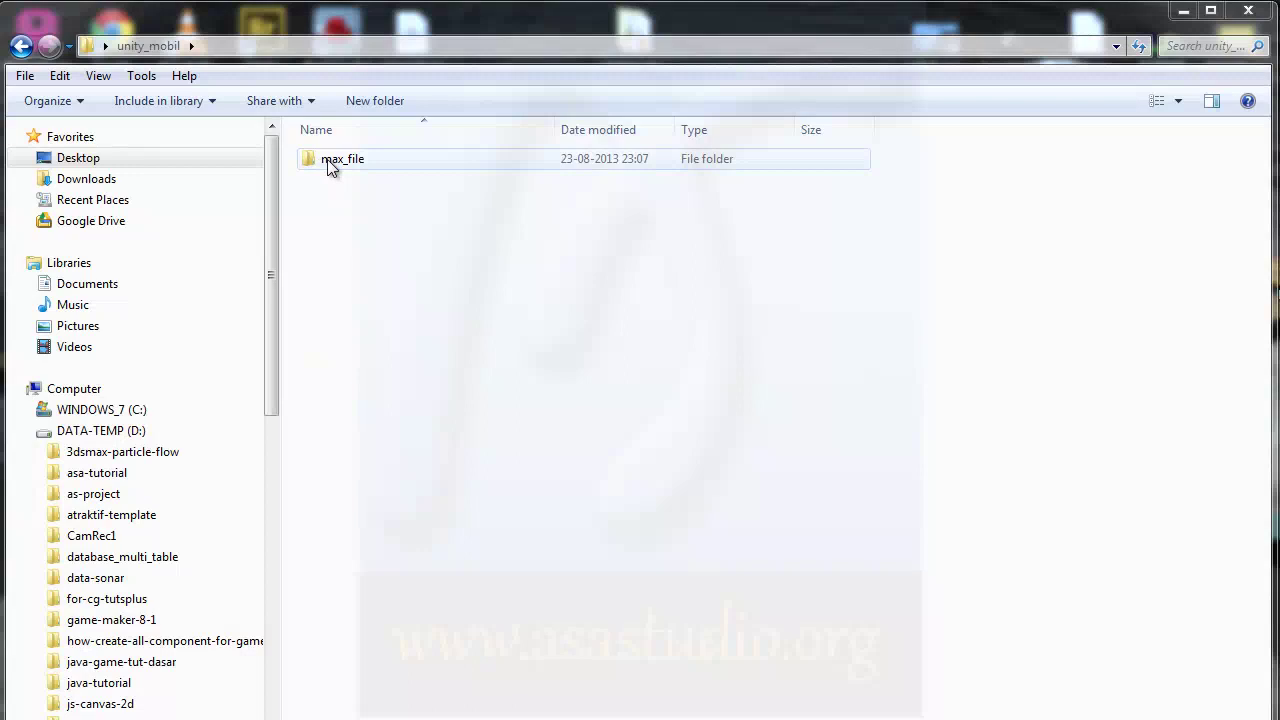
Step: Check that max_file holds the MobilV1.FBX model (877 KB), then bring up the Start menu
{"action": "double_click", "coordinate": [327, 159]}
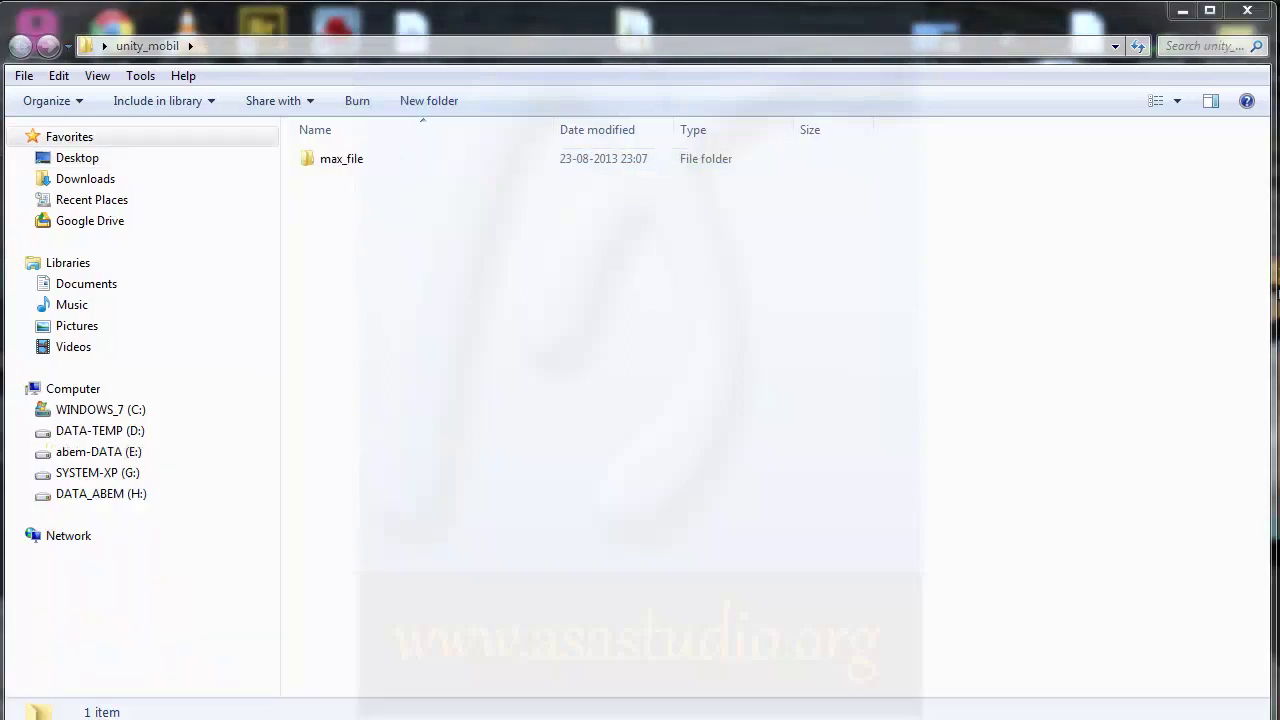
{"action": "key", "text": "super"}
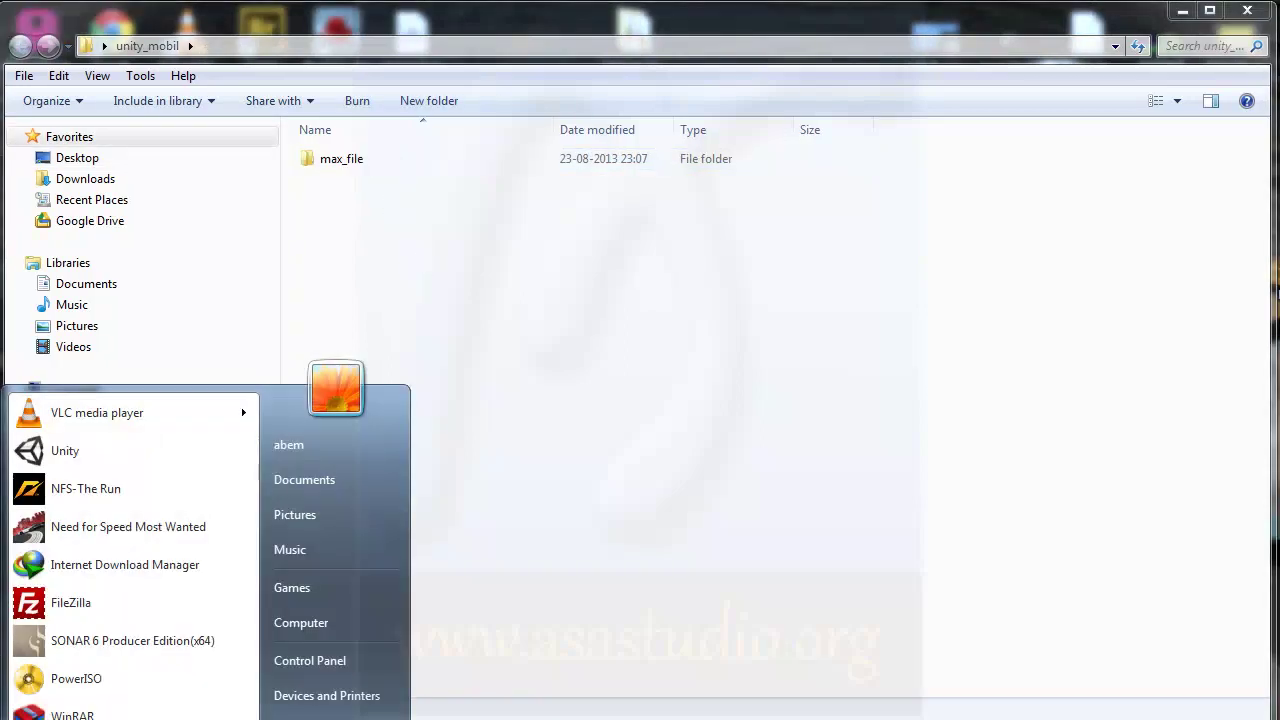
Step: Launch Unity and start a new project from the File menu
{"action": "left_click", "coordinate": [72, 462]}
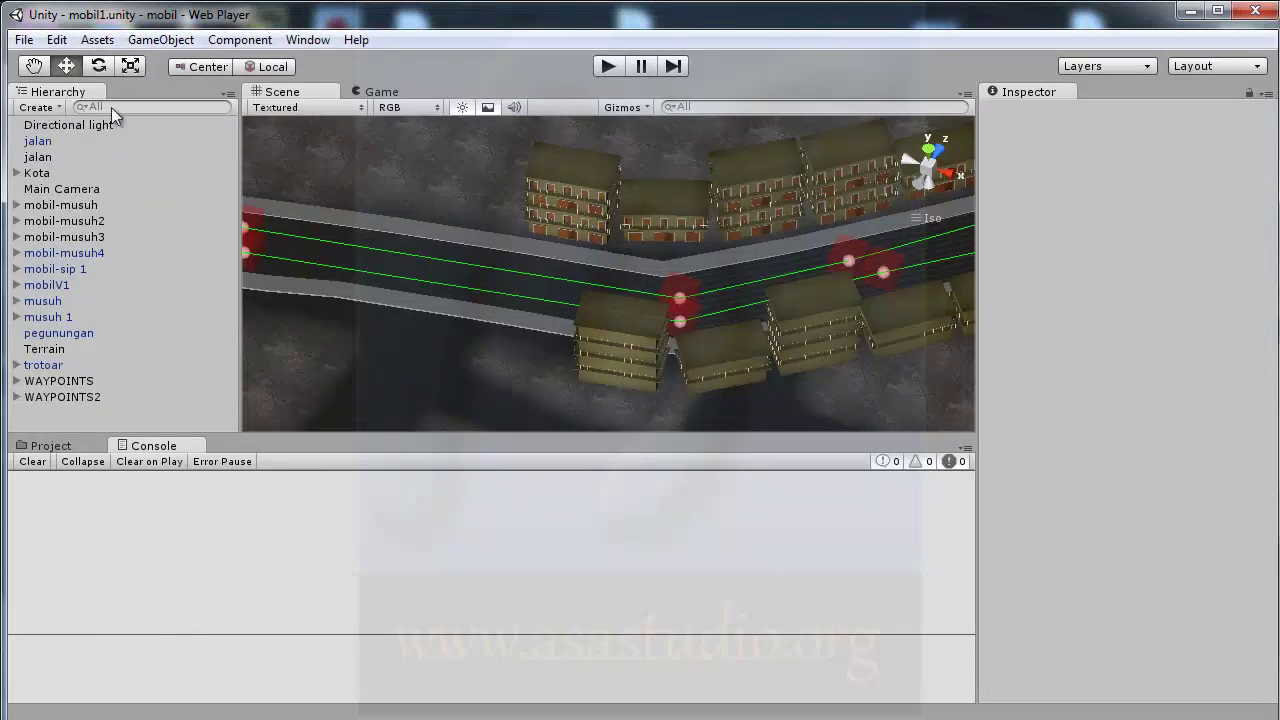
{"action": "left_click", "coordinate": [23, 40]}
{"action": "mouse_move", "coordinate": [56, 40]}
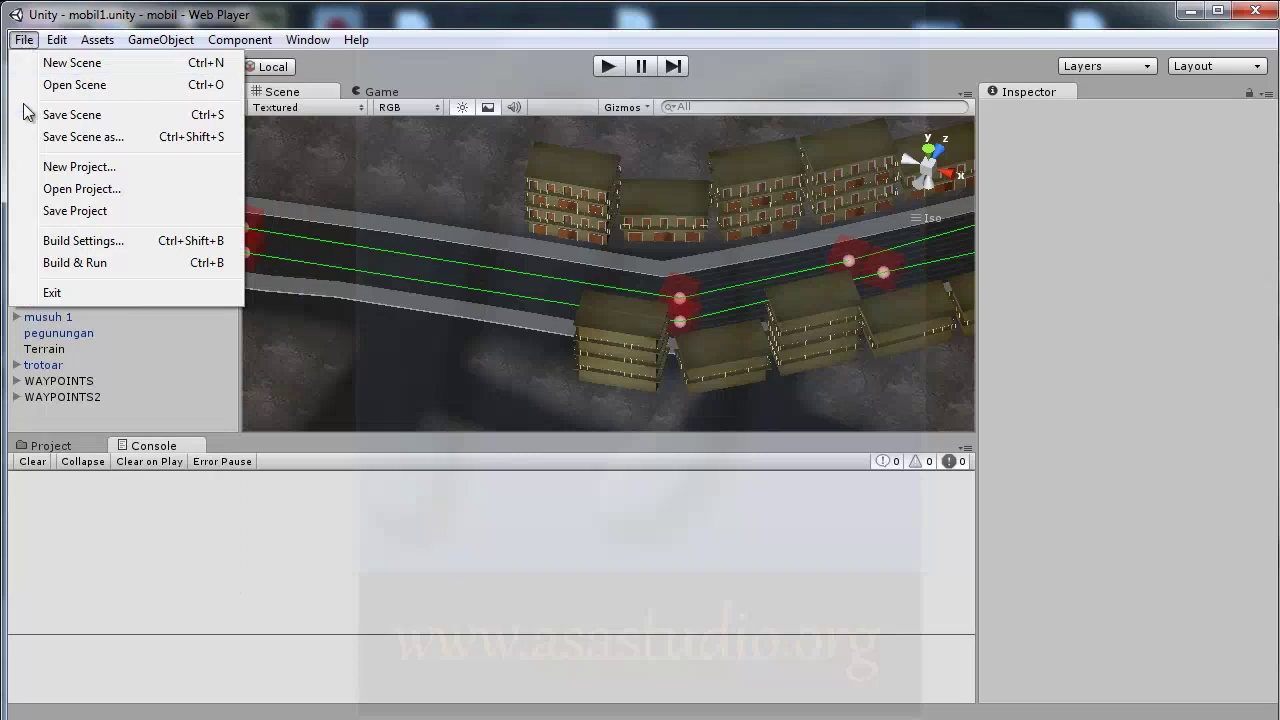
{"action": "left_click", "coordinate": [60, 166]}
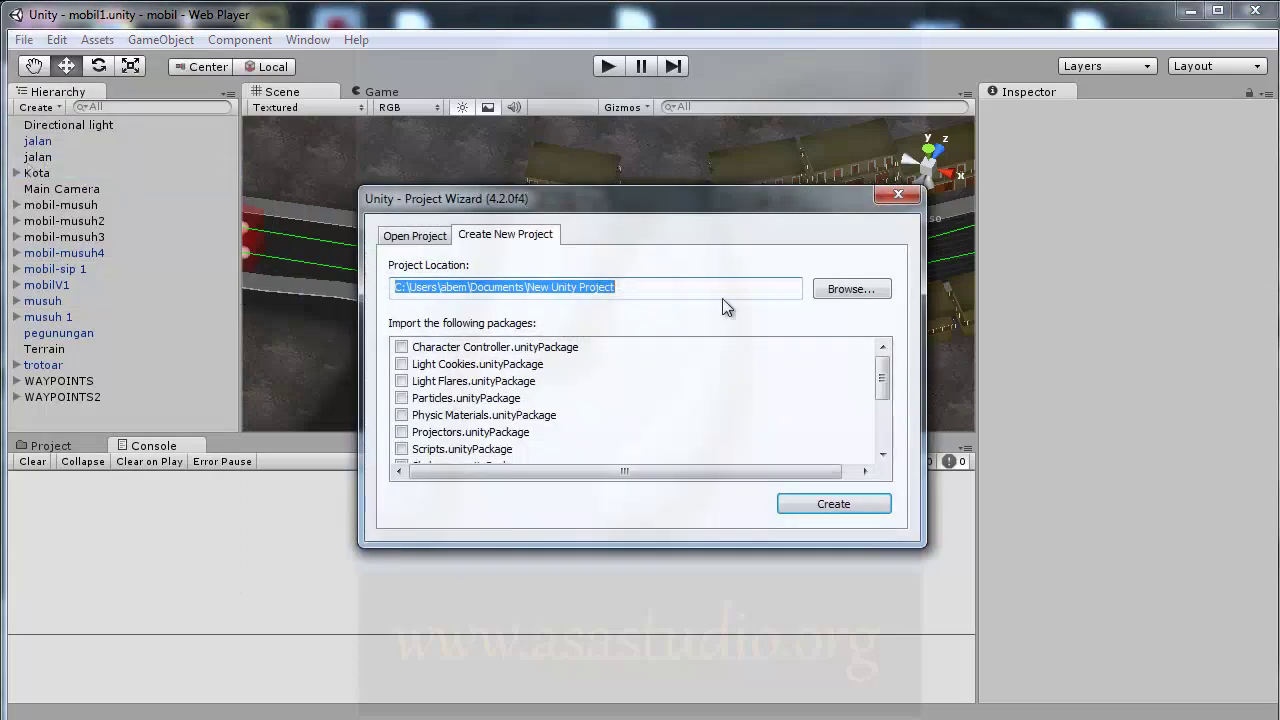
Step: Set the project location to a new tutorial_mobil folder in Desktop > unity_mobil
{"action": "left_click", "coordinate": [846, 291]}
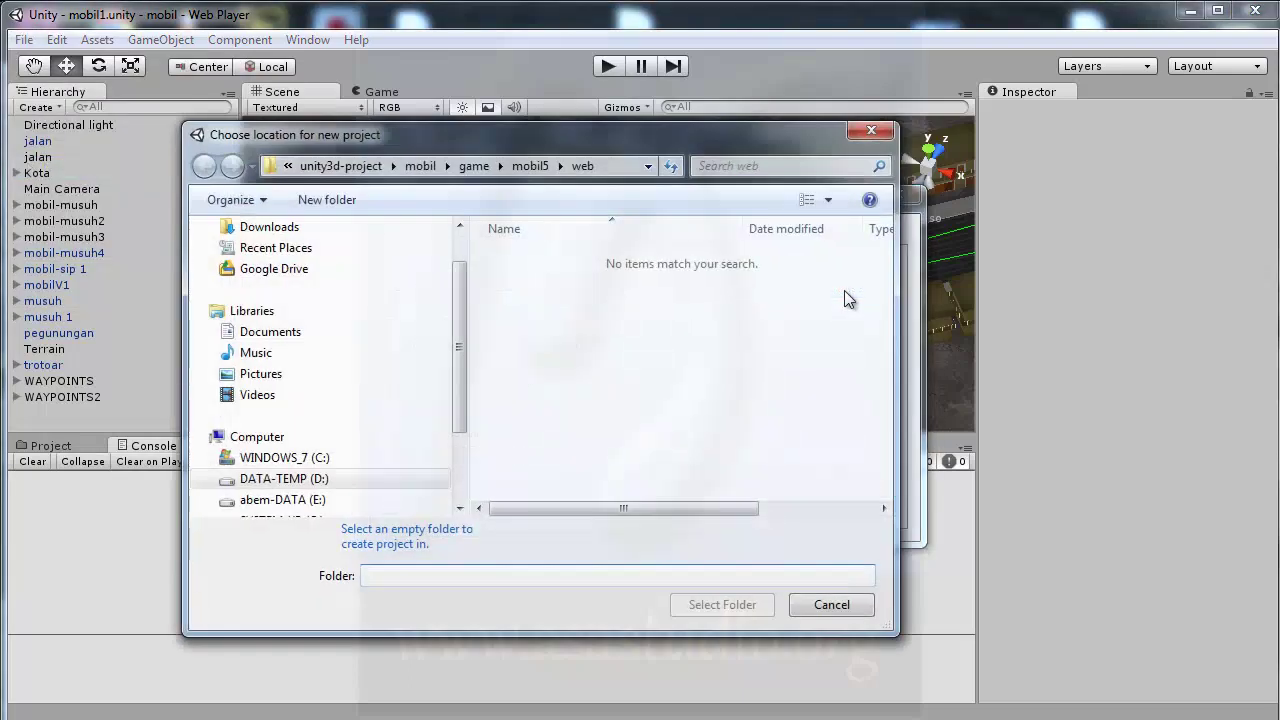
{"action": "left_click_drag", "start_coordinate": [458, 329], "coordinate": [466, 277]}
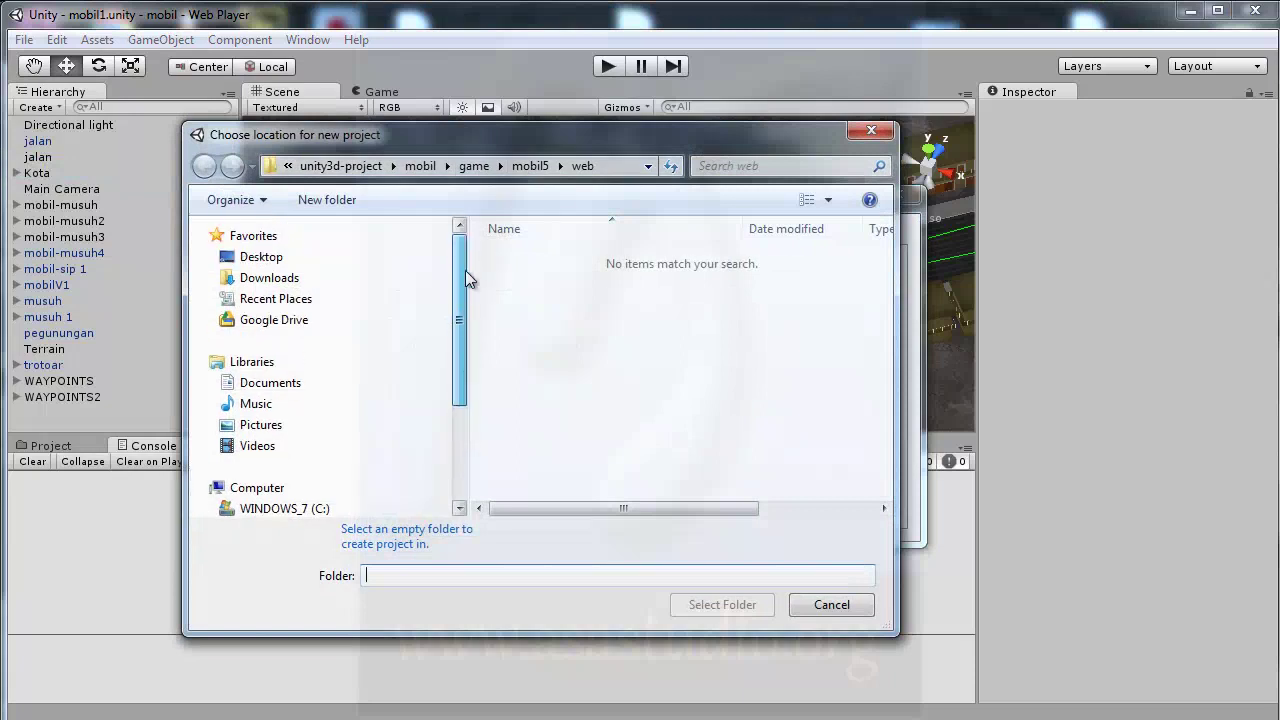
{"action": "left_click", "coordinate": [272, 264]}
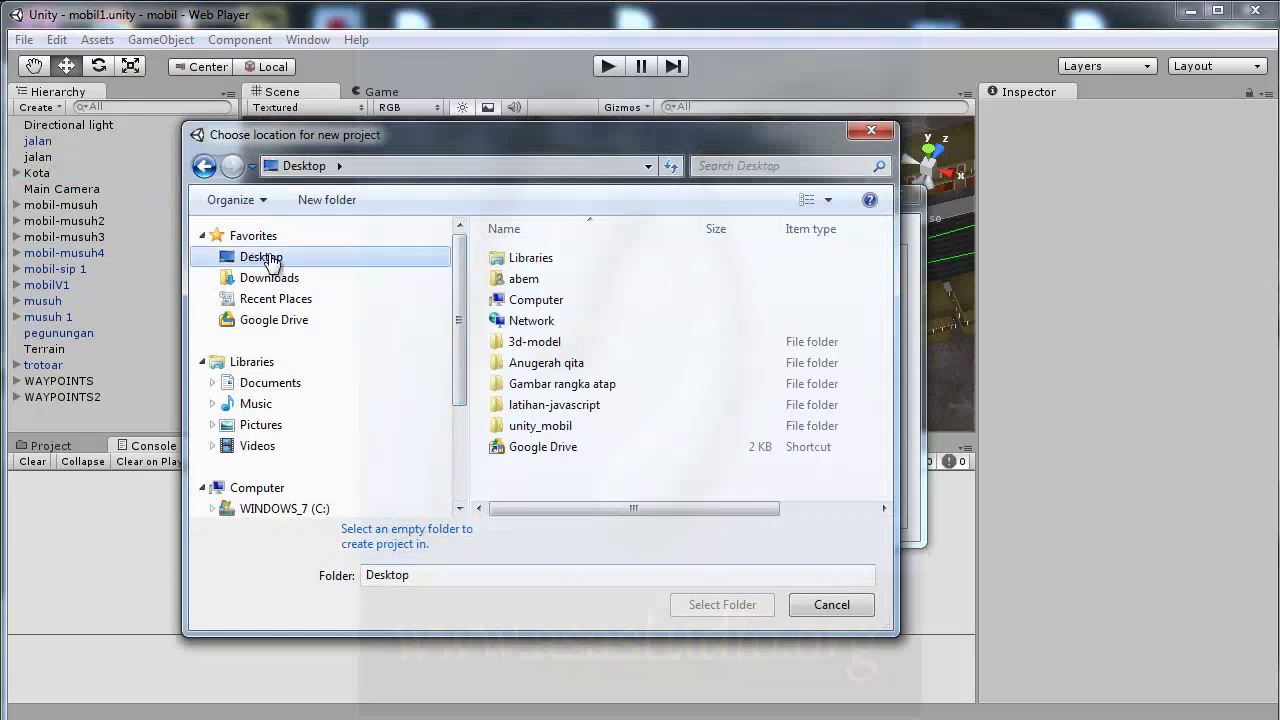
{"action": "double_click", "coordinate": [519, 428]}
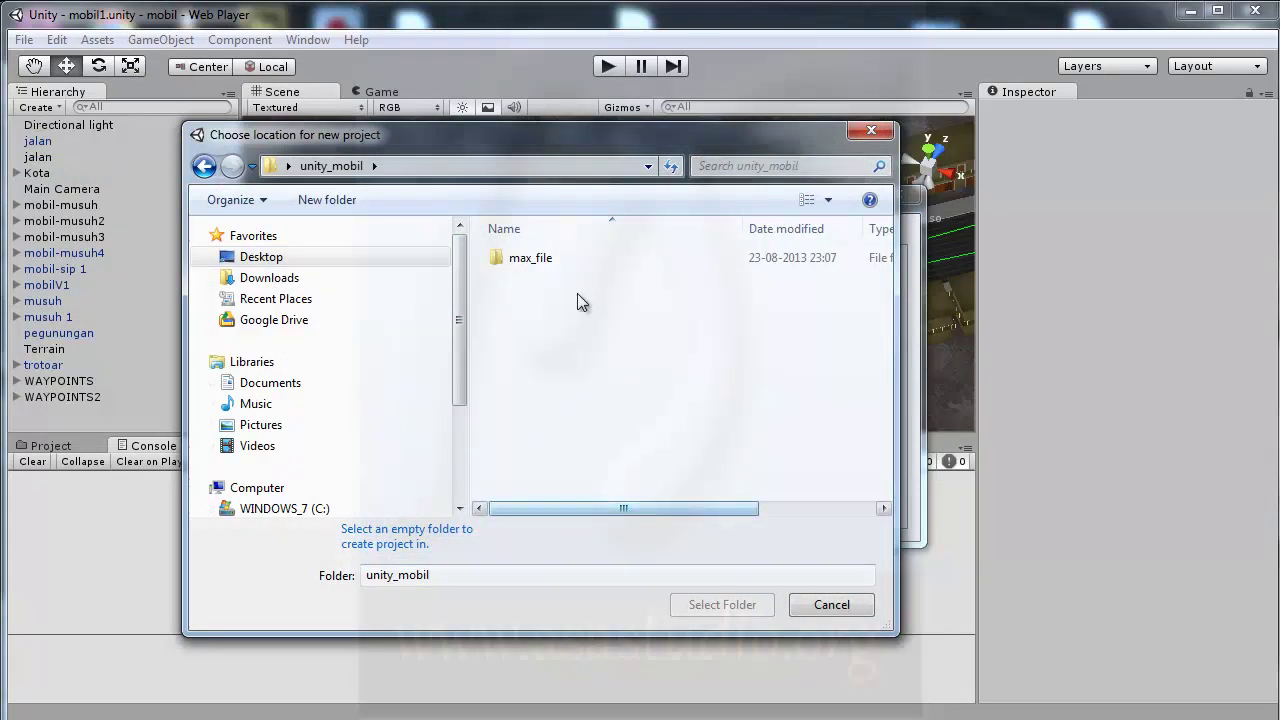
{"action": "left_click", "coordinate": [327, 199]}
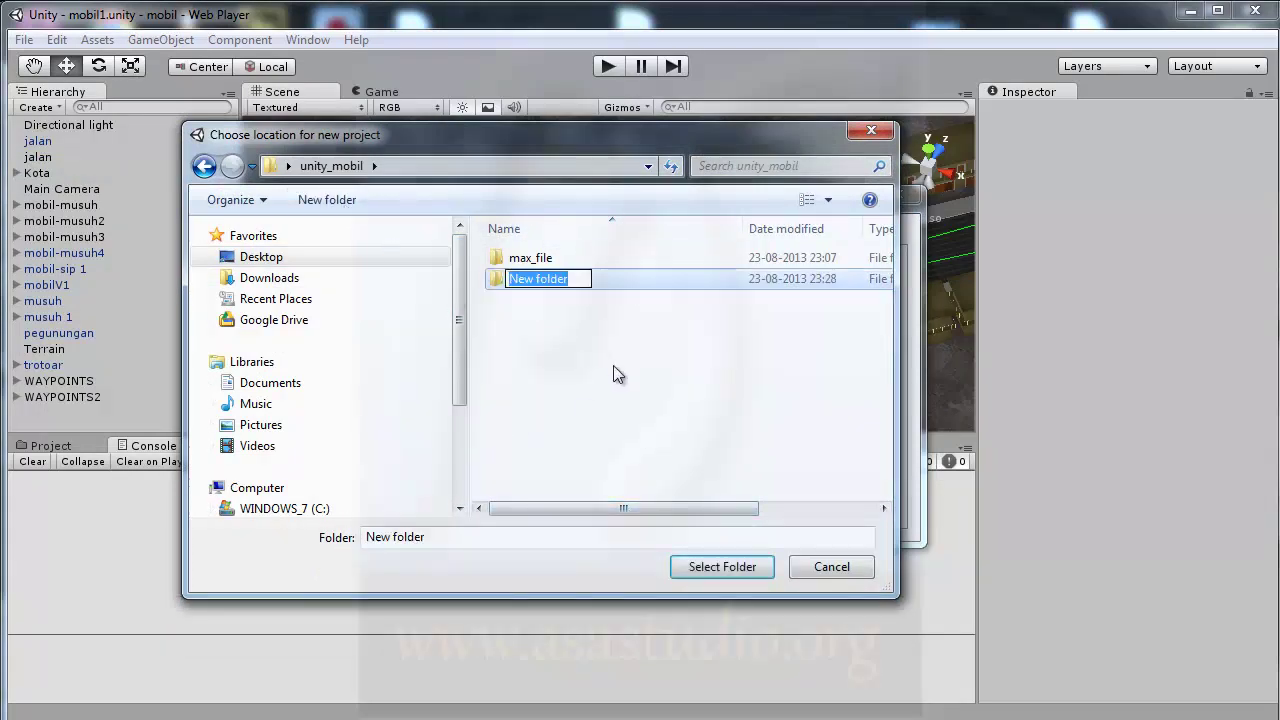
{"action": "type", "text": "tutorial_mobil"}
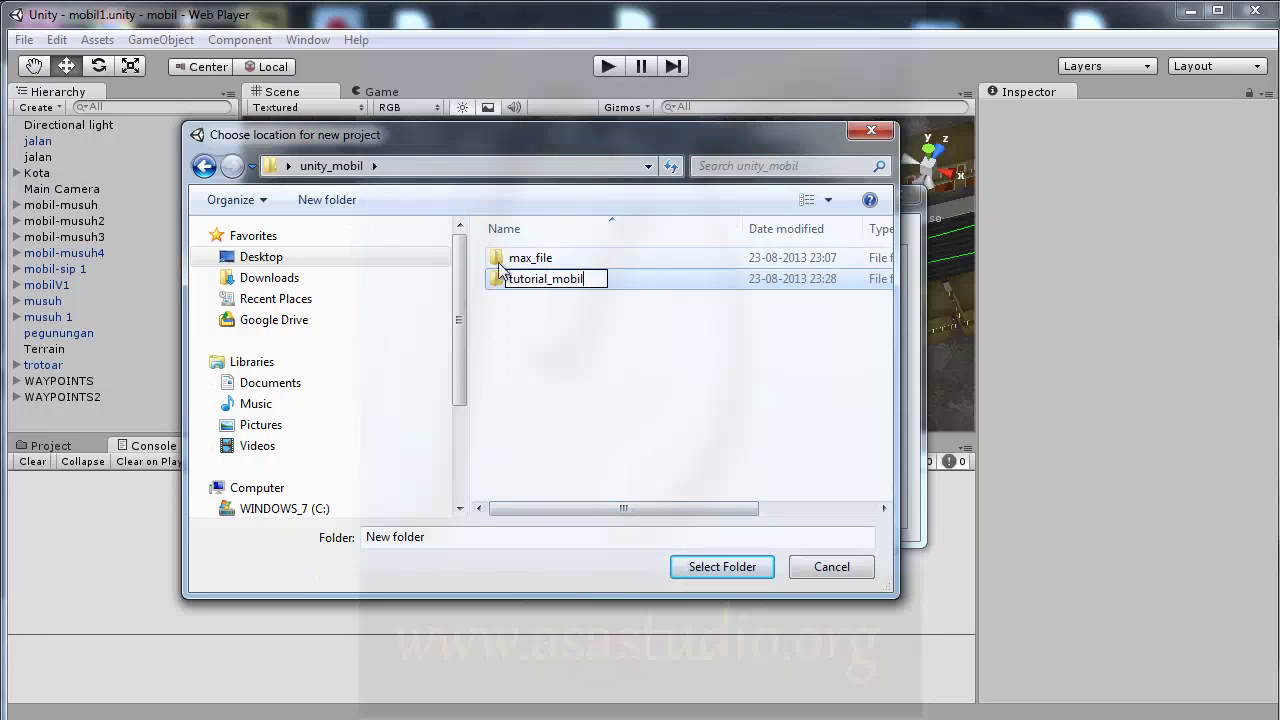
{"action": "left_click", "coordinate": [496, 281]}
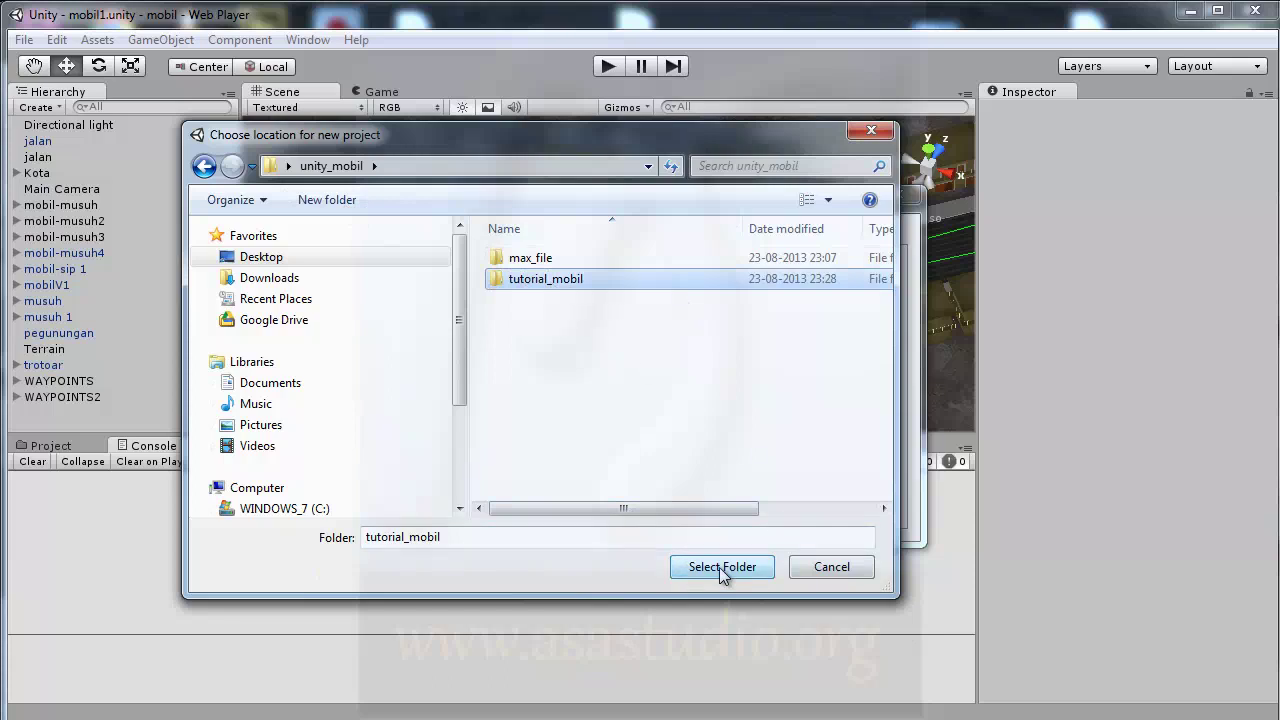
{"action": "left_click", "coordinate": [719, 567]}
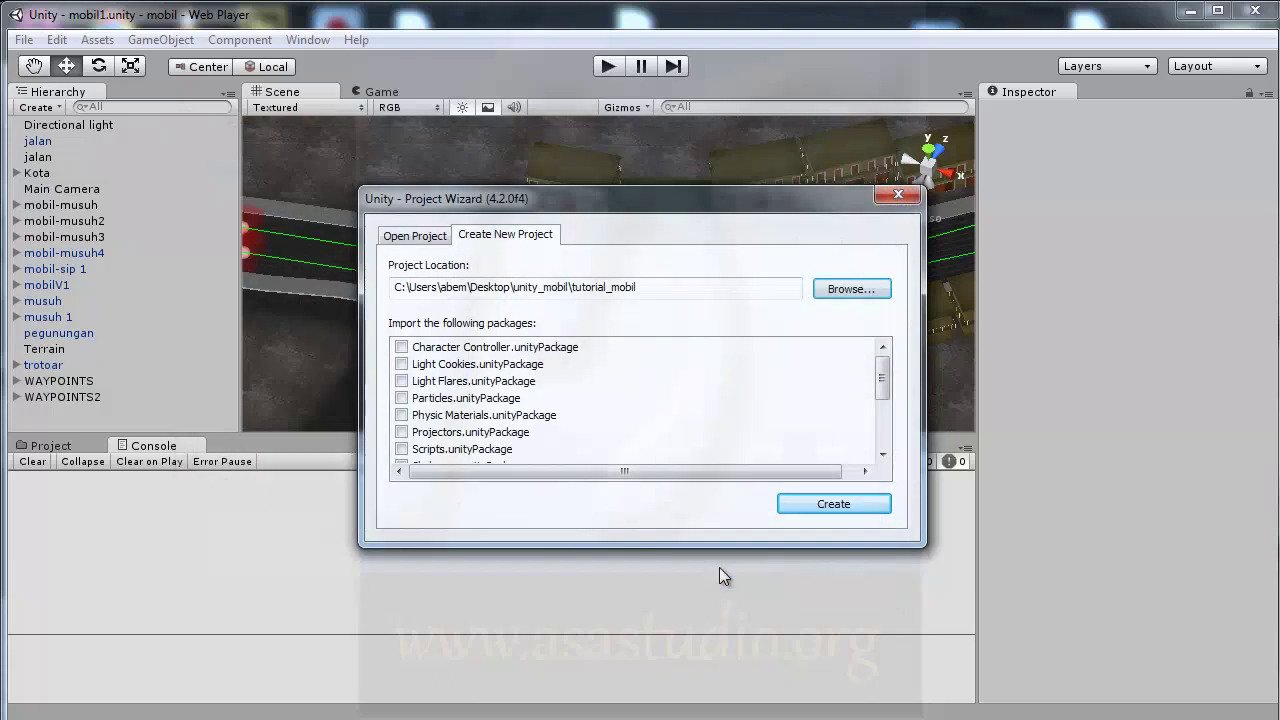
Step: Create the tutorial_mobil project and show its empty Assets in the Project panel
{"action": "left_click", "coordinate": [847, 503]}
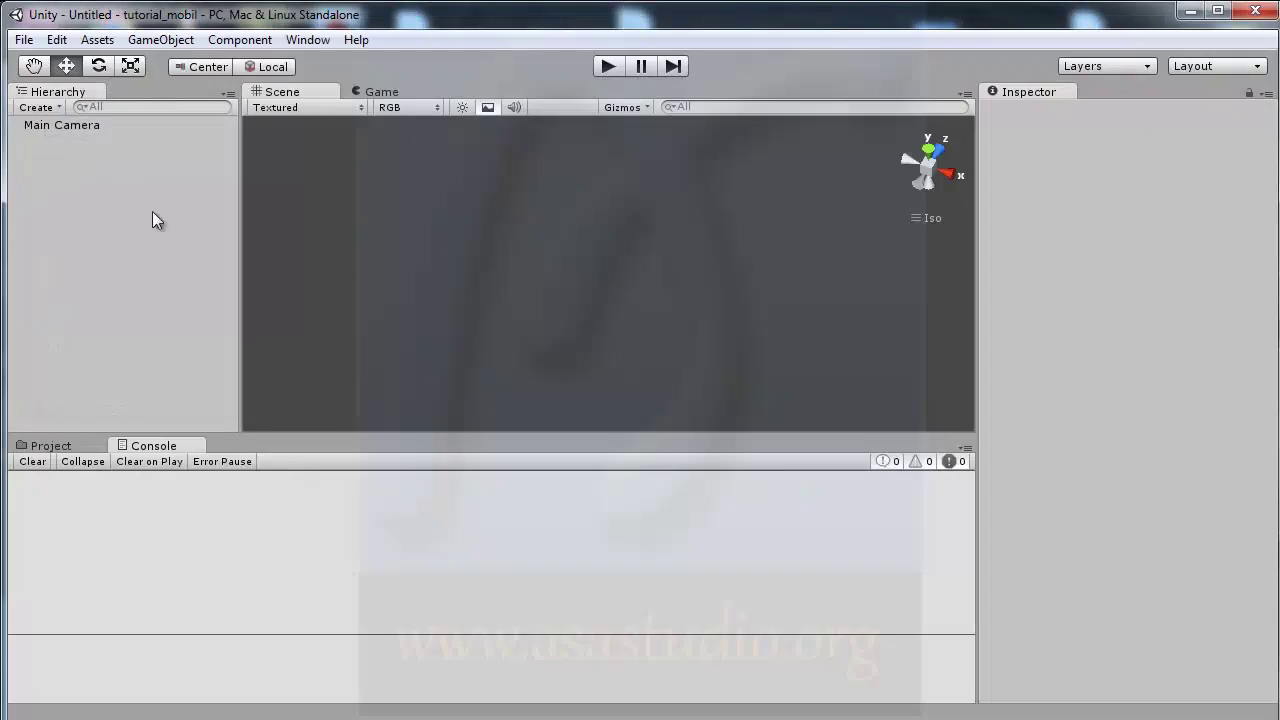
{"action": "left_click", "coordinate": [60, 447]}
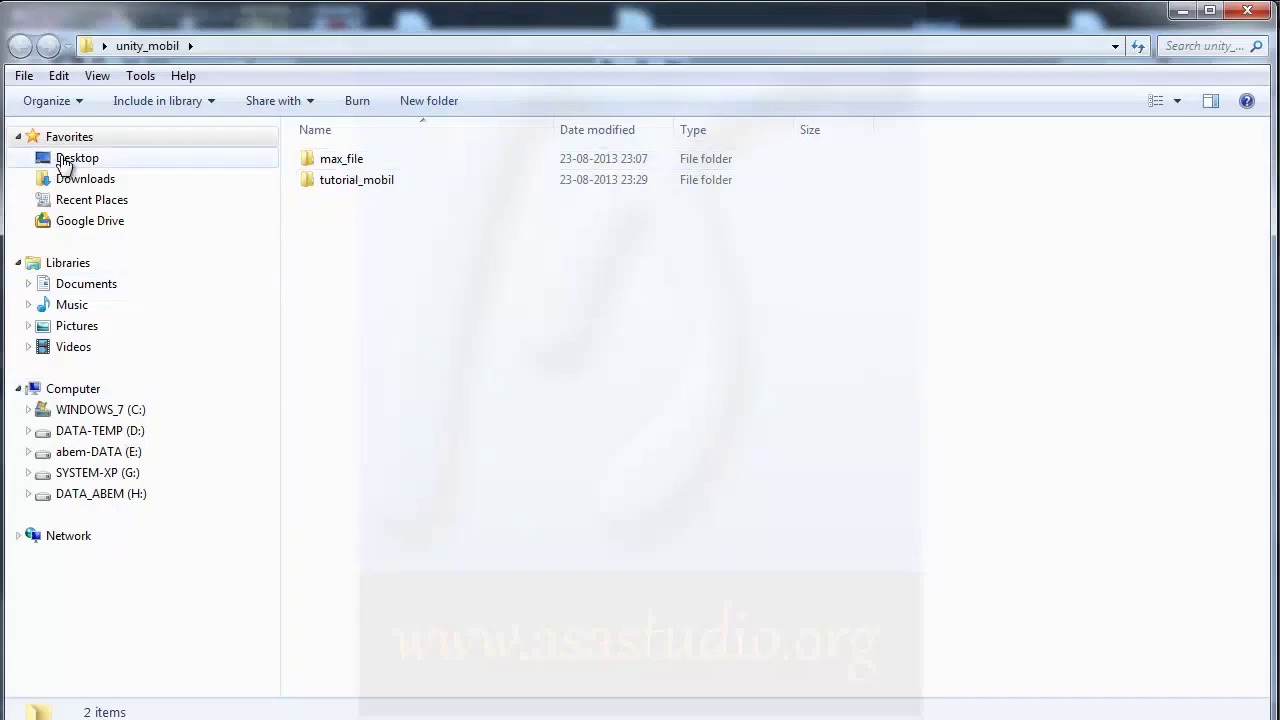
Step: Copy the max_file folder and paste it into tutorial_mobil's Assets folder
{"action": "left_click", "coordinate": [331, 160]}
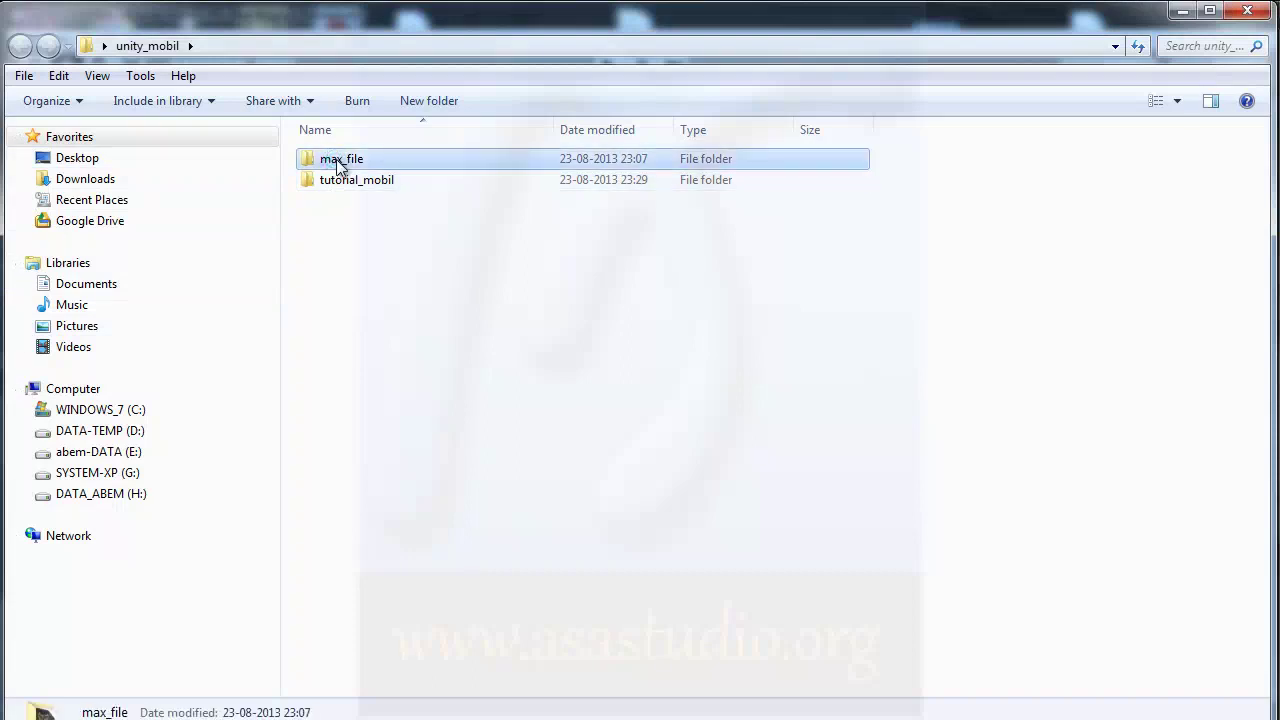
{"action": "right_click", "coordinate": [332, 160]}
{"action": "left_click", "coordinate": [410, 632]}
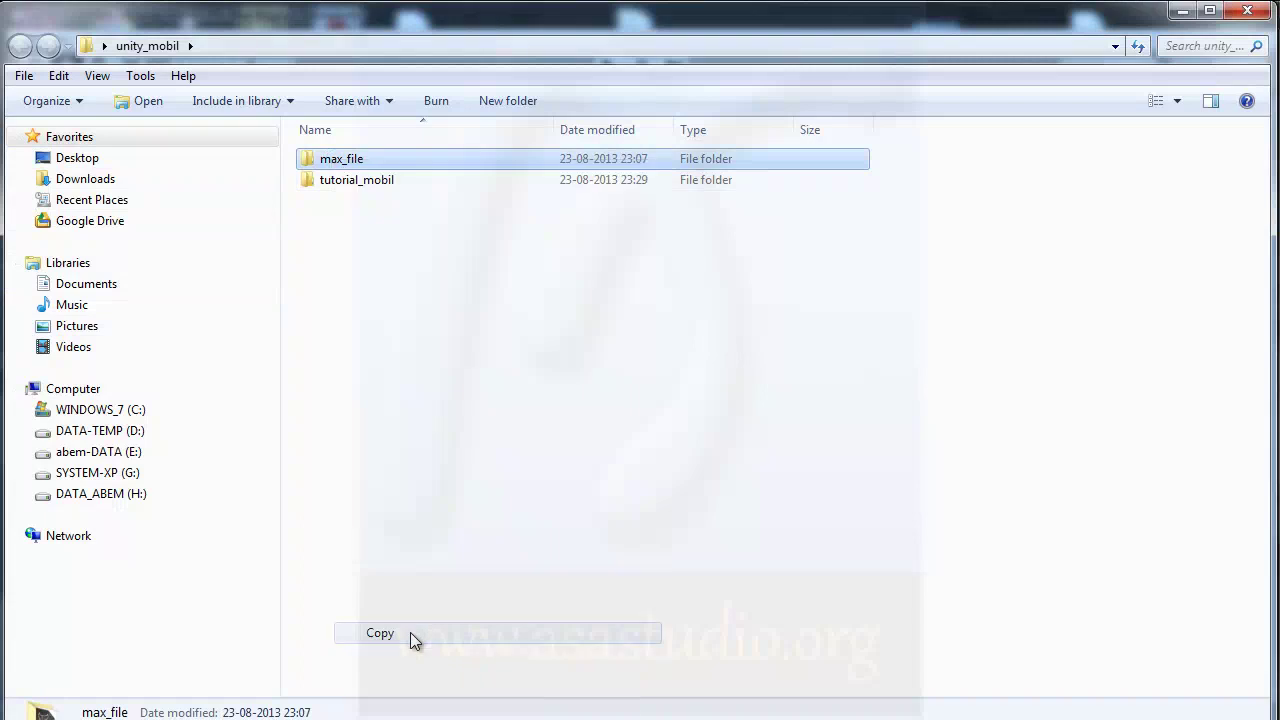
{"action": "double_click", "coordinate": [345, 178]}
{"action": "left_click", "coordinate": [332, 163]}
{"action": "double_click", "coordinate": [332, 162]}
{"action": "right_click", "coordinate": [345, 357]}
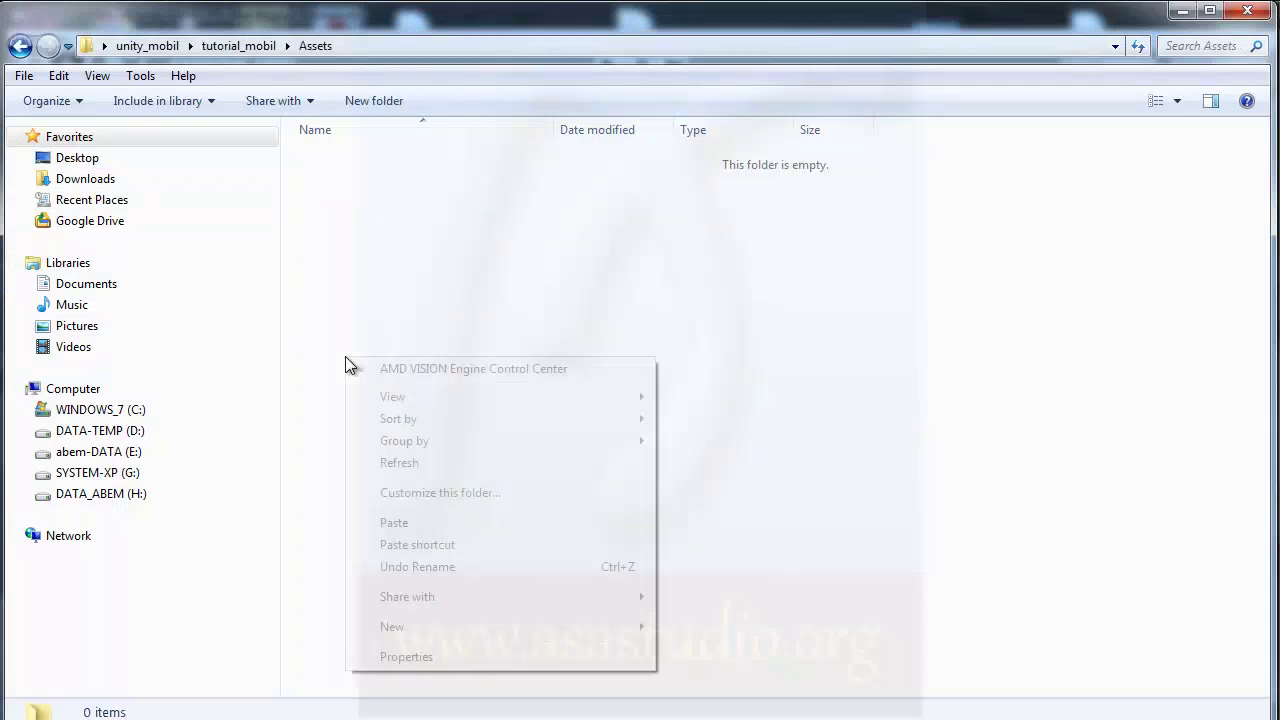
{"action": "left_click", "coordinate": [456, 521]}
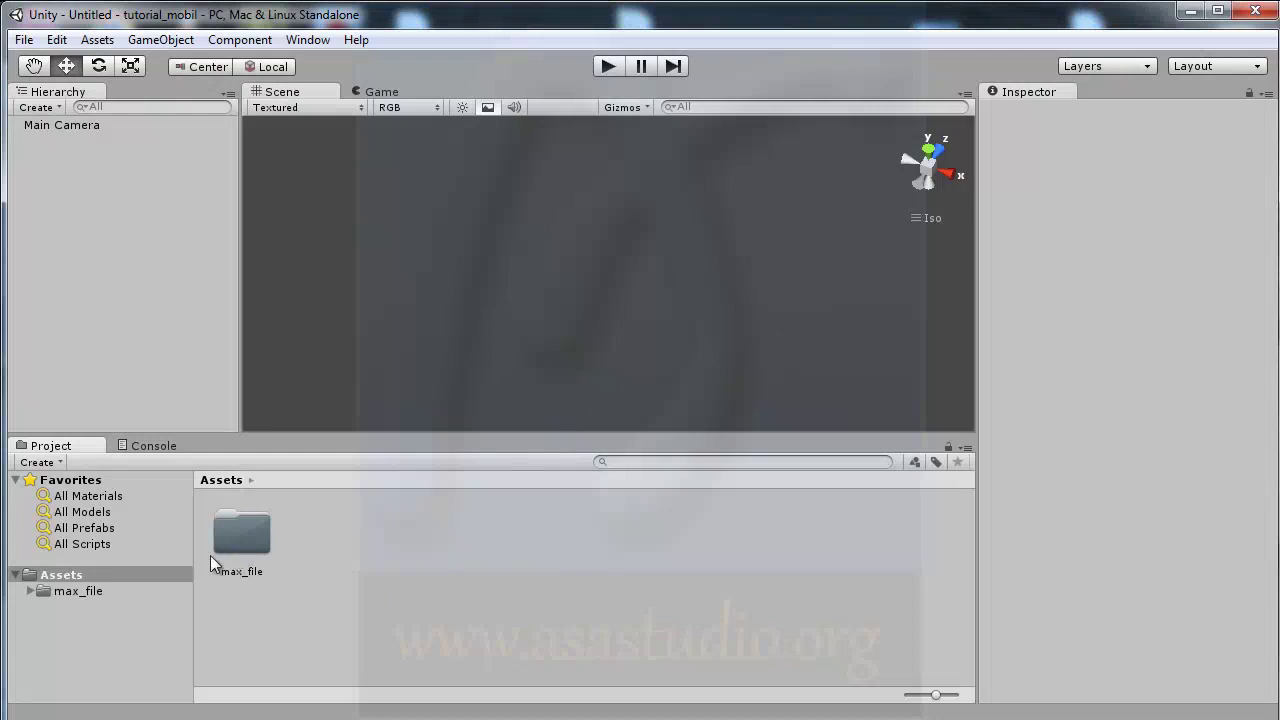
Step: Change MobilV1's import Scale Factor from 0.01 to 1 and apply it
{"action": "left_click", "coordinate": [65, 592]}
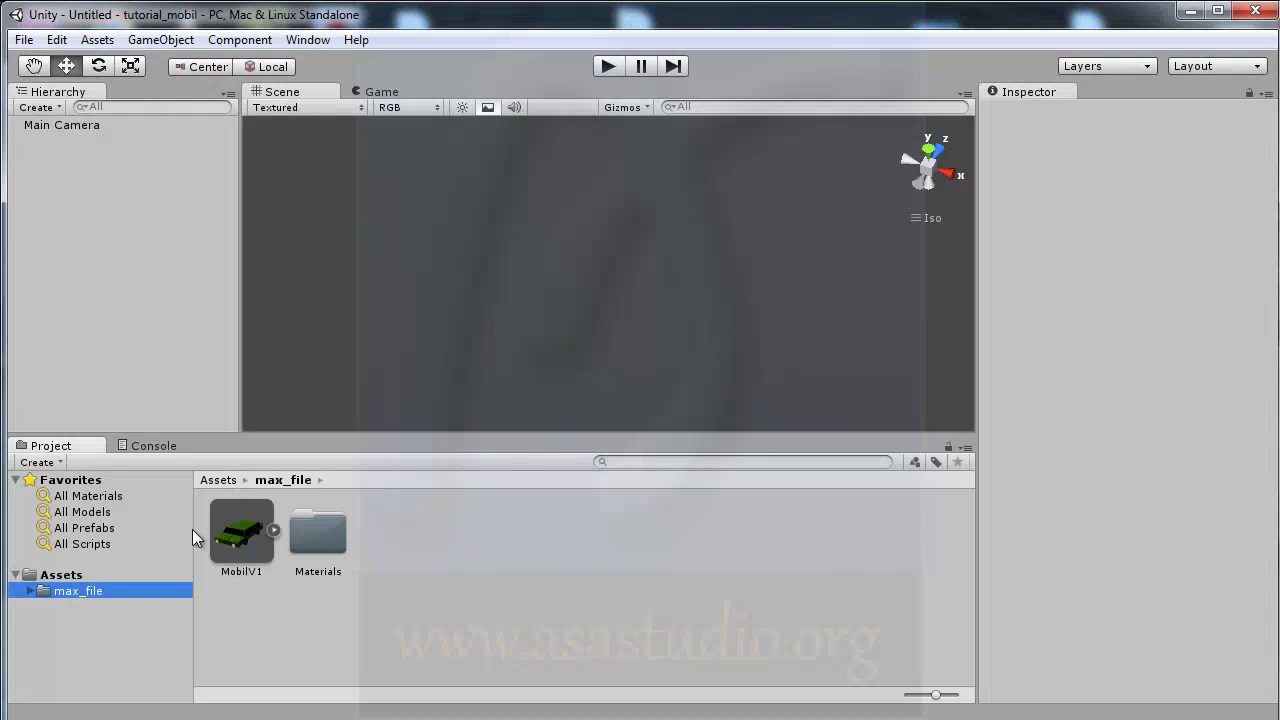
{"action": "left_click", "coordinate": [236, 542]}
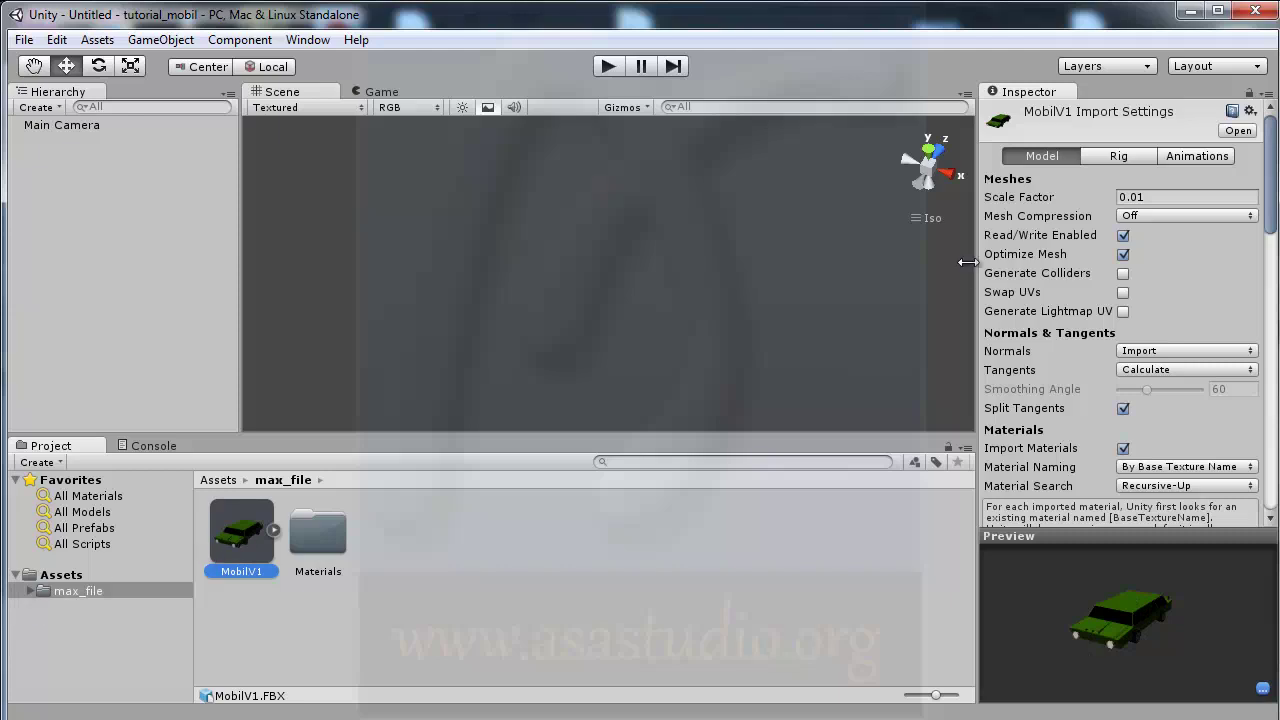
{"action": "left_click", "coordinate": [1170, 197]}
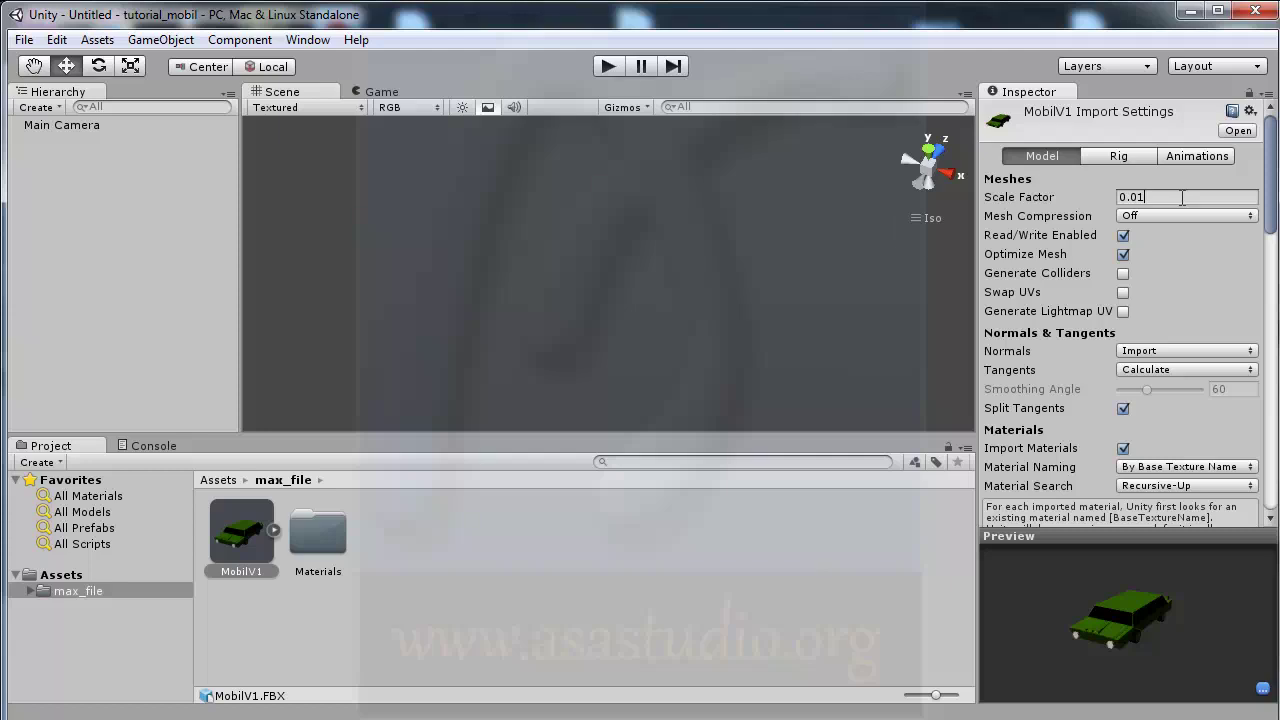
{"action": "left_click", "coordinate": [1117, 204]}
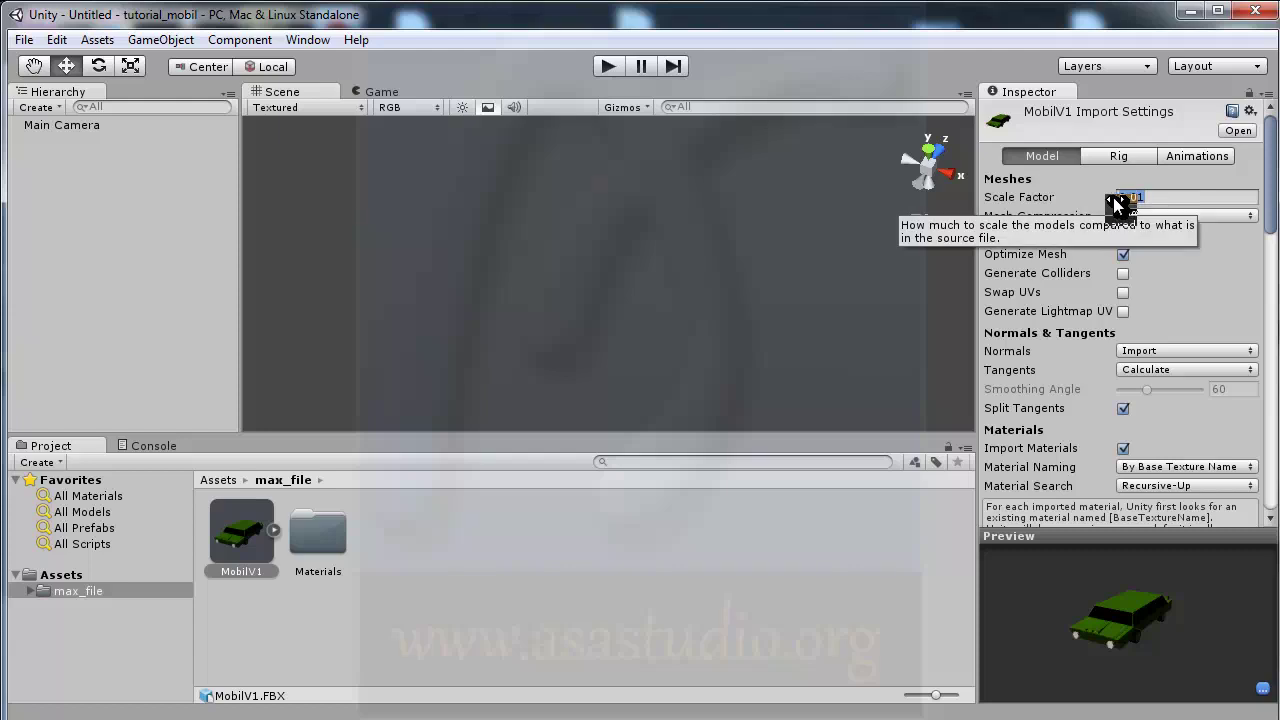
{"action": "type", "text": "1"}
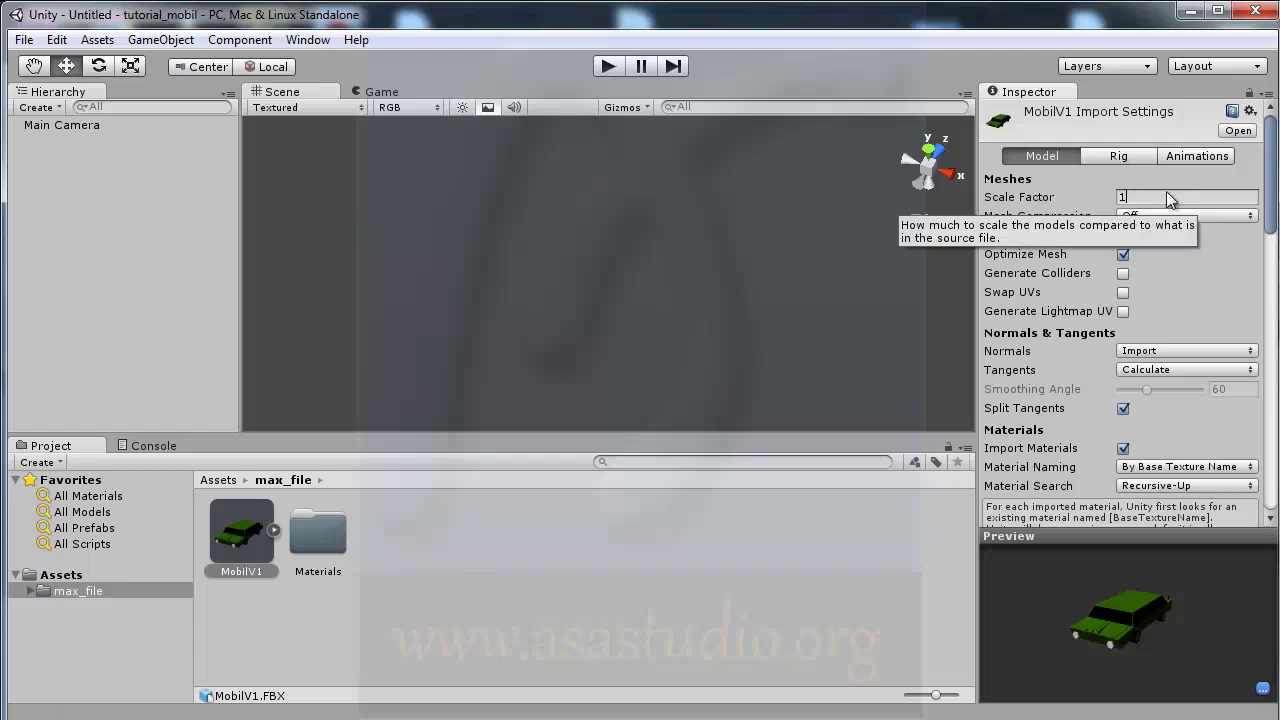
{"action": "mouse_move", "coordinate": [1271, 200]}
{"action": "left_mouse_down"}
{"action": "mouse_move", "coordinate": [1275, 360]}
{"action": "mouse_move", "coordinate": [1276, 270]}
{"action": "left_mouse_up"}
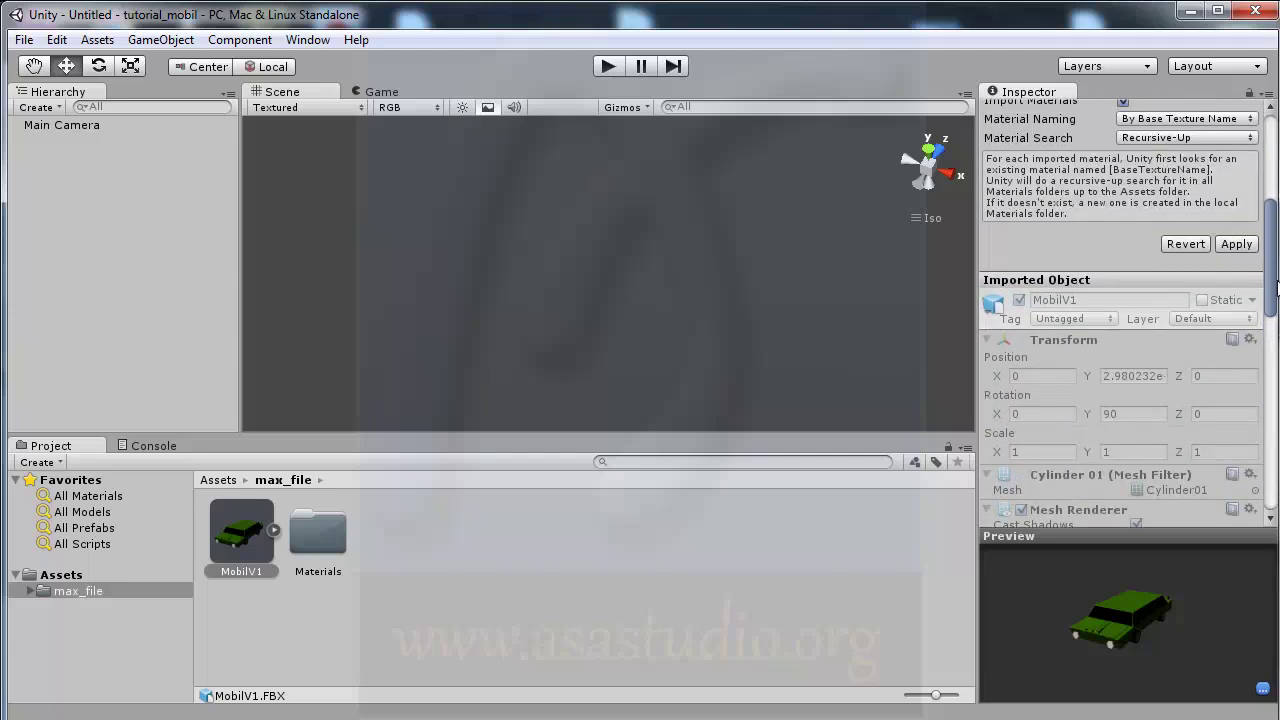
{"action": "left_click", "coordinate": [1236, 345]}
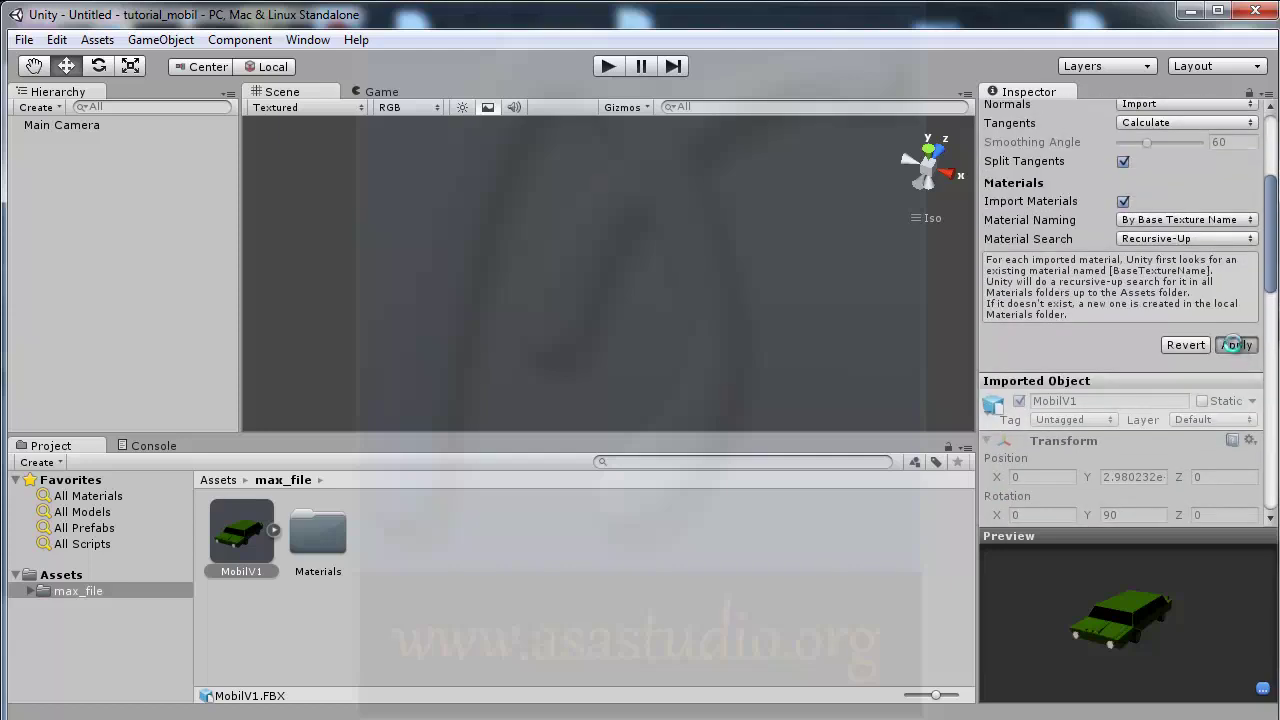
{"action": "left_click_drag", "start_coordinate": [1272, 262], "coordinate": [1277, 199]}
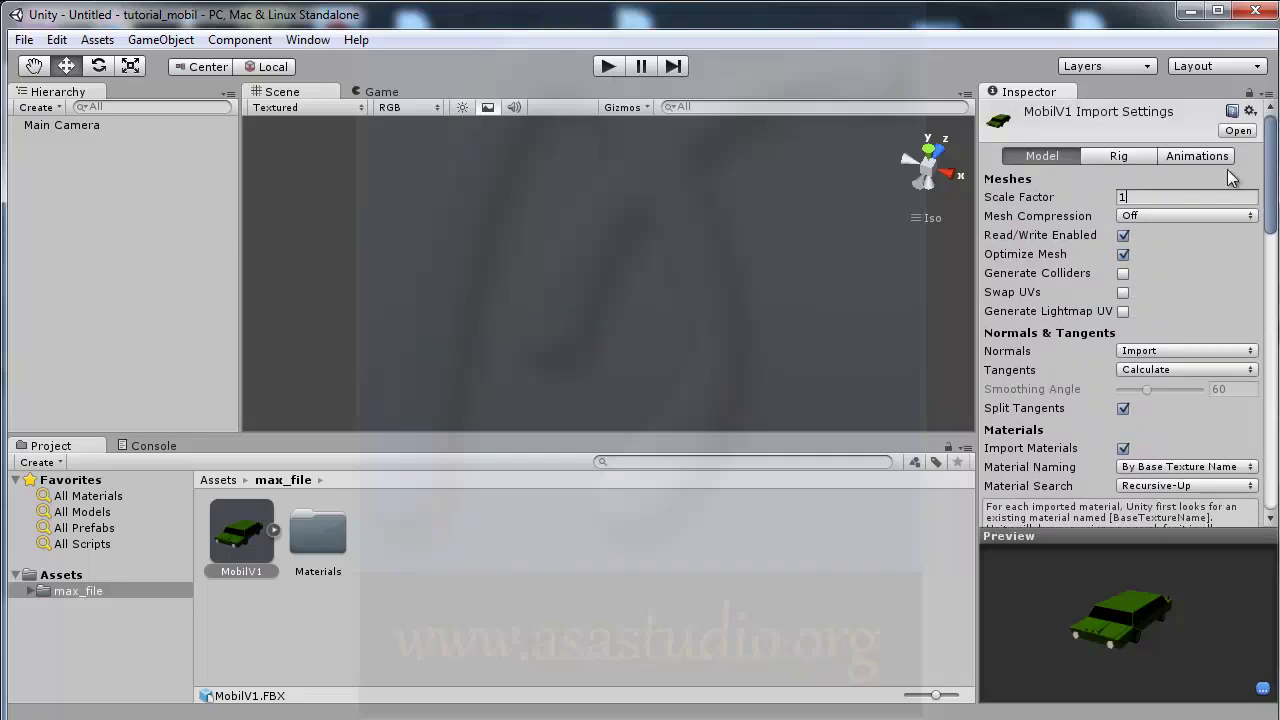
Step: Set the Rig's Animation Type to None and apply it
{"action": "left_click", "coordinate": [1121, 156]}
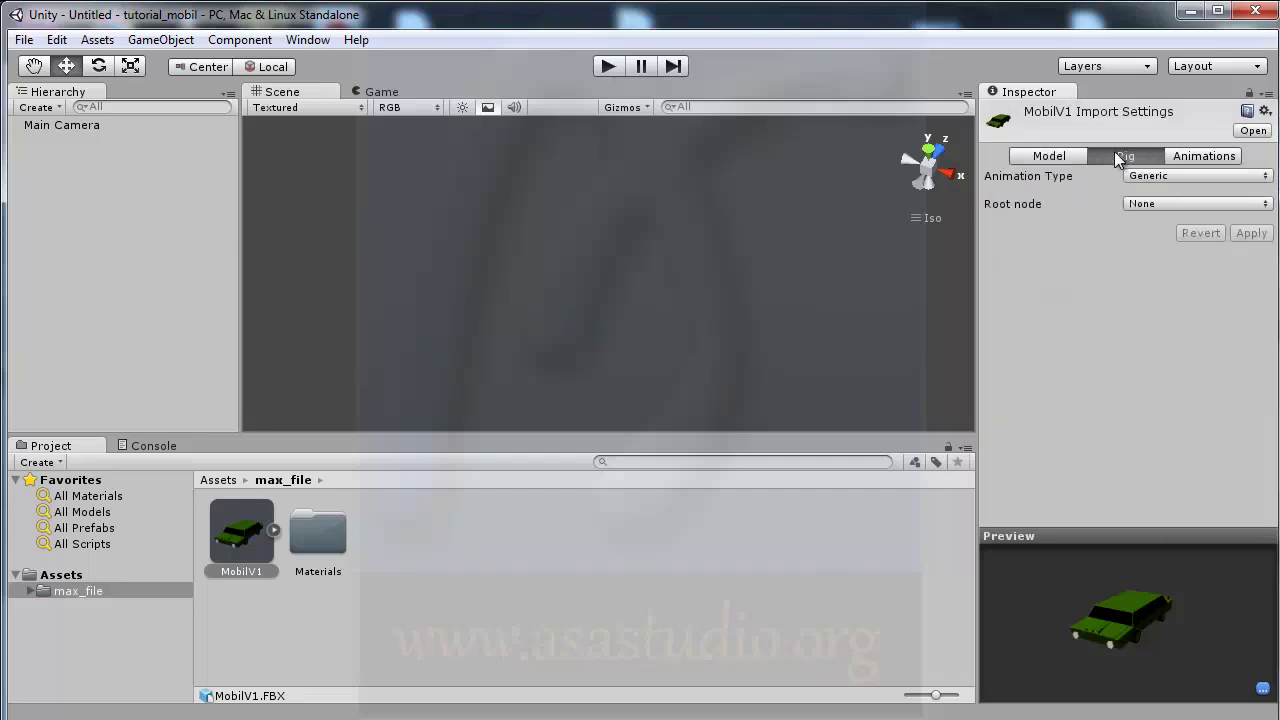
{"action": "left_click", "coordinate": [1160, 176]}
{"action": "left_click", "coordinate": [1172, 197]}
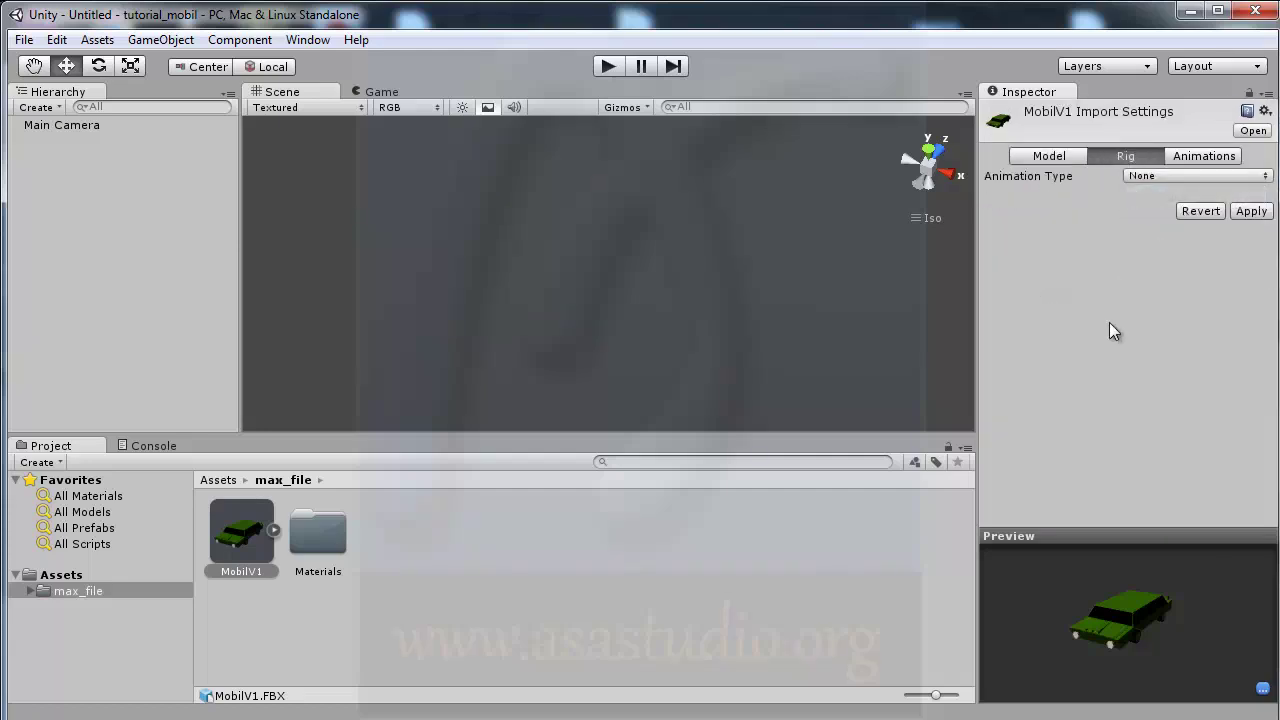
{"action": "left_click", "coordinate": [1252, 212]}
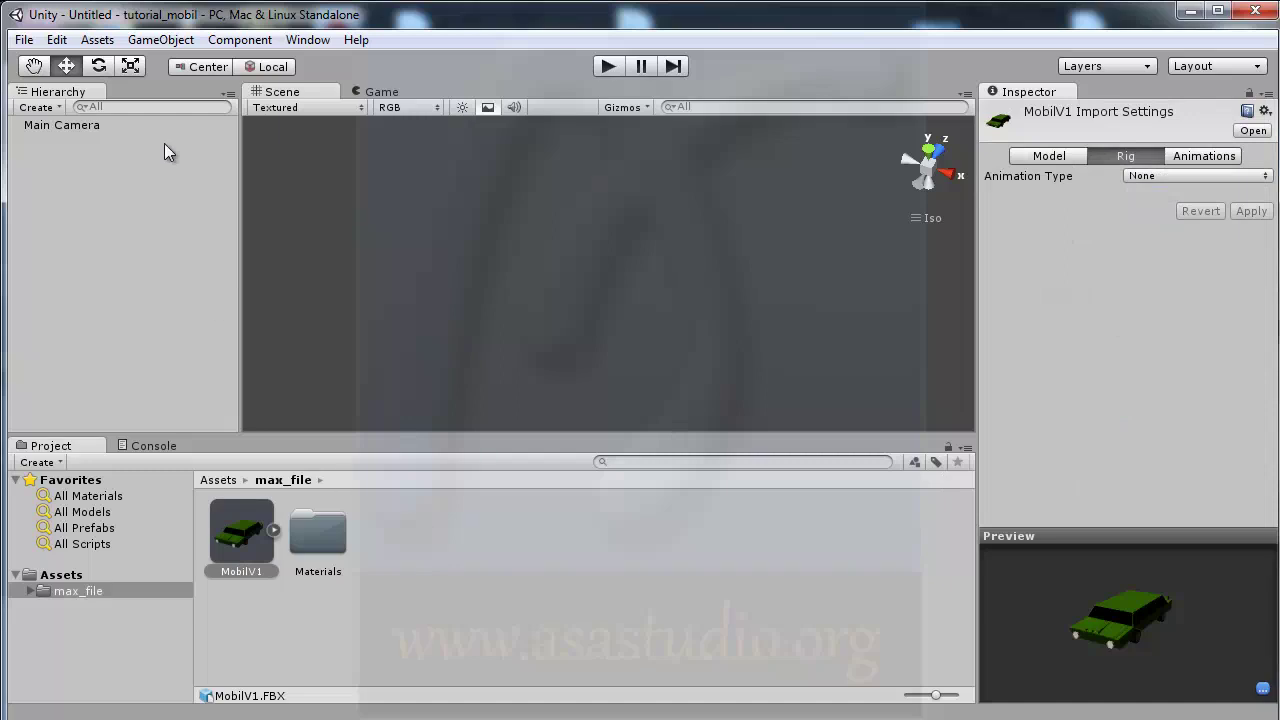
Step: Drag the MobilV1 model into the scene and frame the car
{"action": "left_click_drag", "start_coordinate": [242, 545], "coordinate": [149, 414]}
{"action": "left_click_drag", "start_coordinate": [91, 319], "coordinate": [91, 318]}
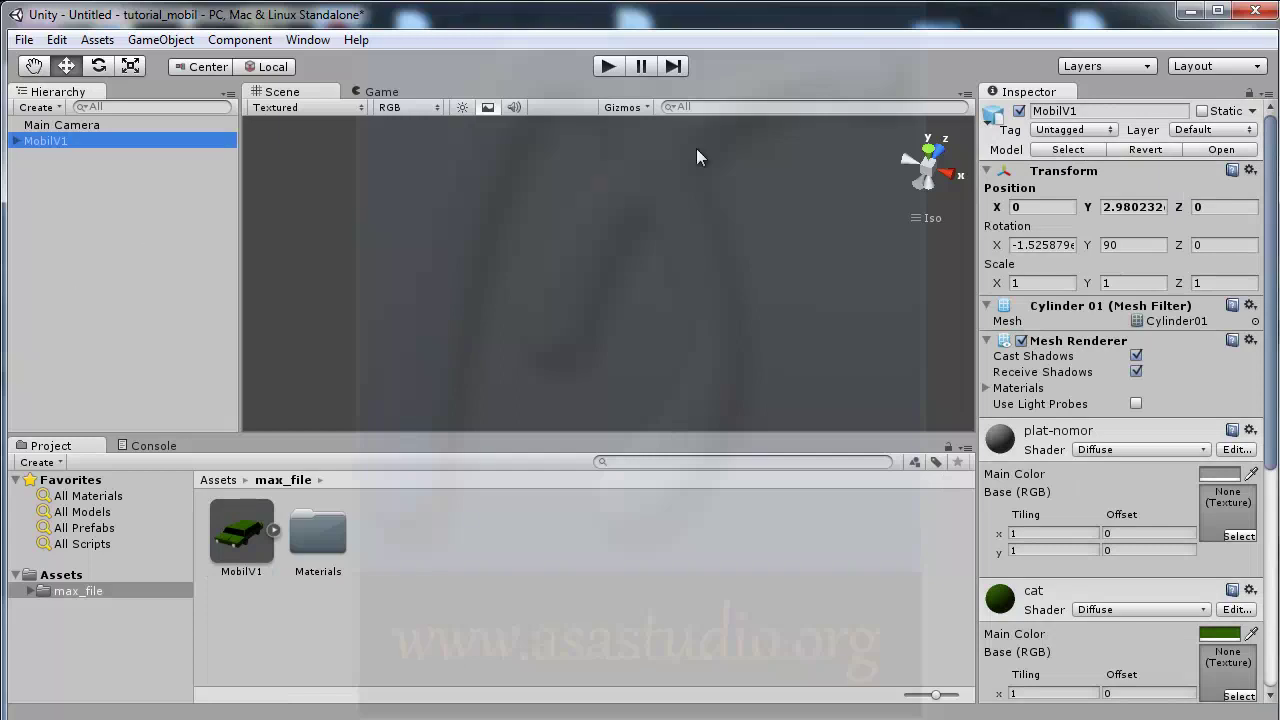
{"action": "double_click", "coordinate": [40, 145]}
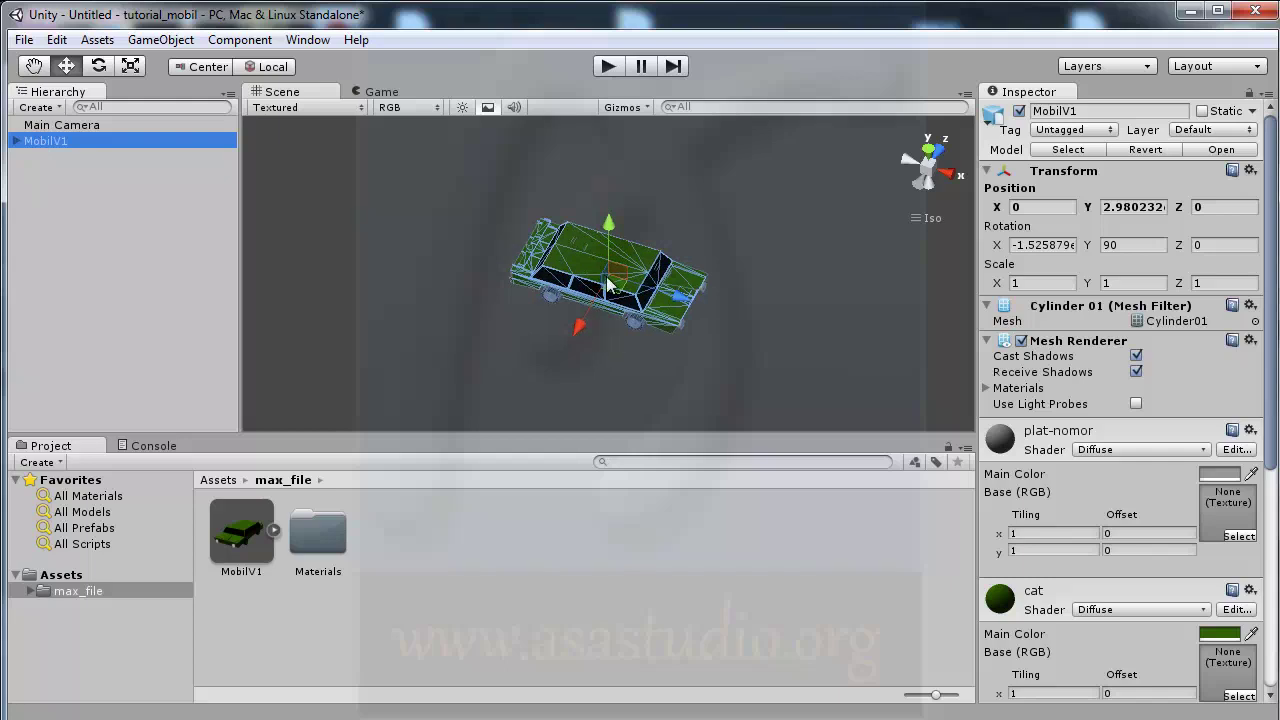
Step: Collapse the plat-nomor, cat, kaca and Material #0 material sections in the Inspector
{"action": "left_click", "coordinate": [1081, 430]}
{"action": "left_click", "coordinate": [1046, 486]}
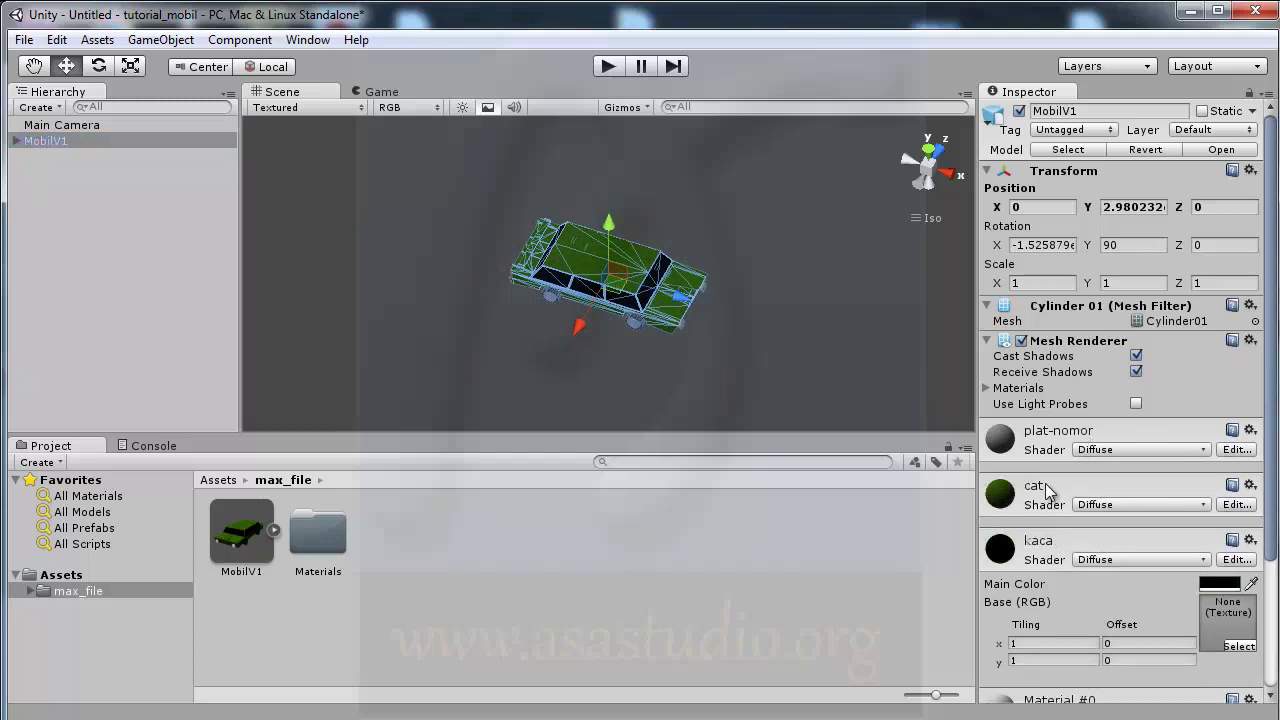
{"action": "left_click", "coordinate": [1053, 545]}
{"action": "left_click", "coordinate": [1060, 600]}
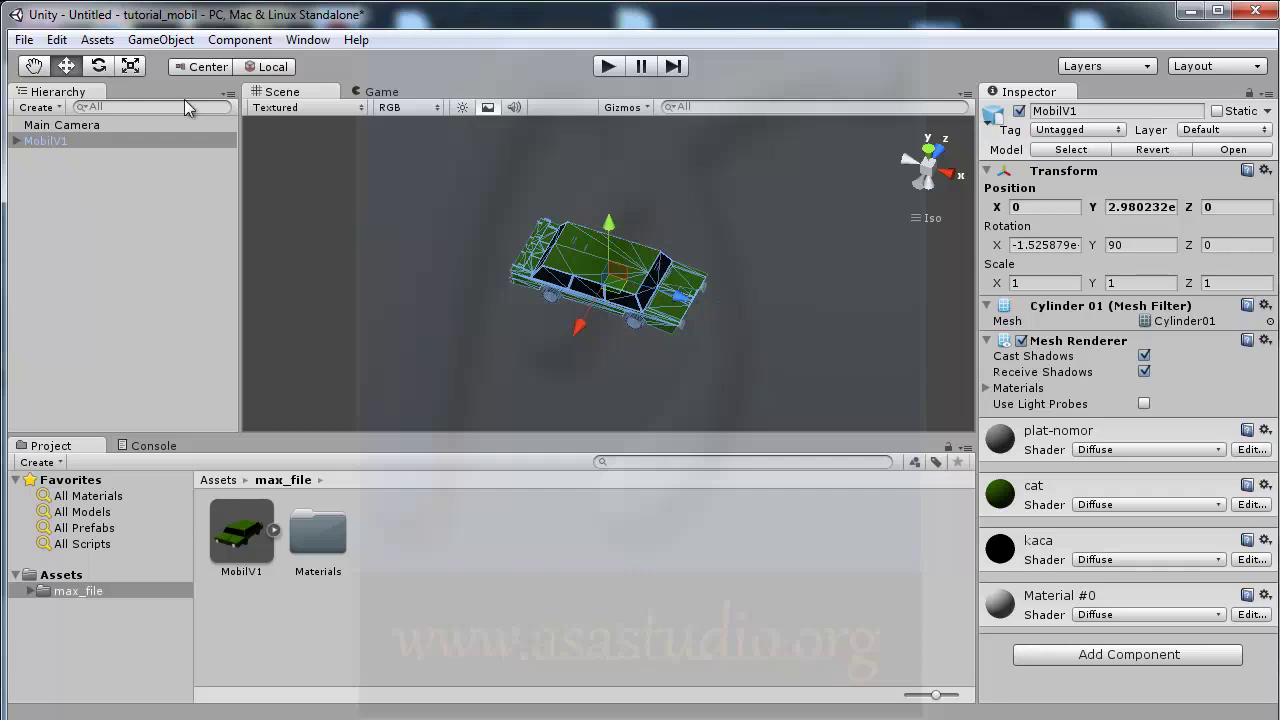
Step: Add a Terrain at 0, 0, 0 beneath the car and reframe MobilV1
{"action": "left_click", "coordinate": [157, 41]}
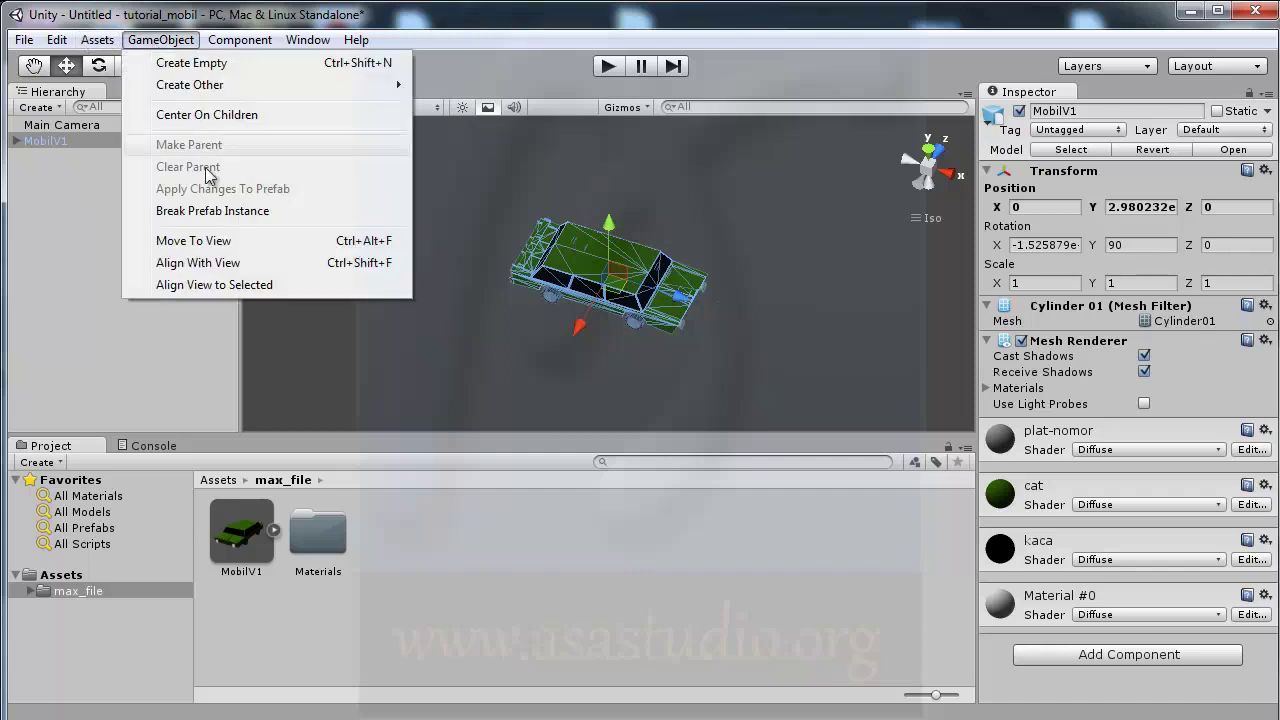
{"action": "mouse_move", "coordinate": [178, 88]}
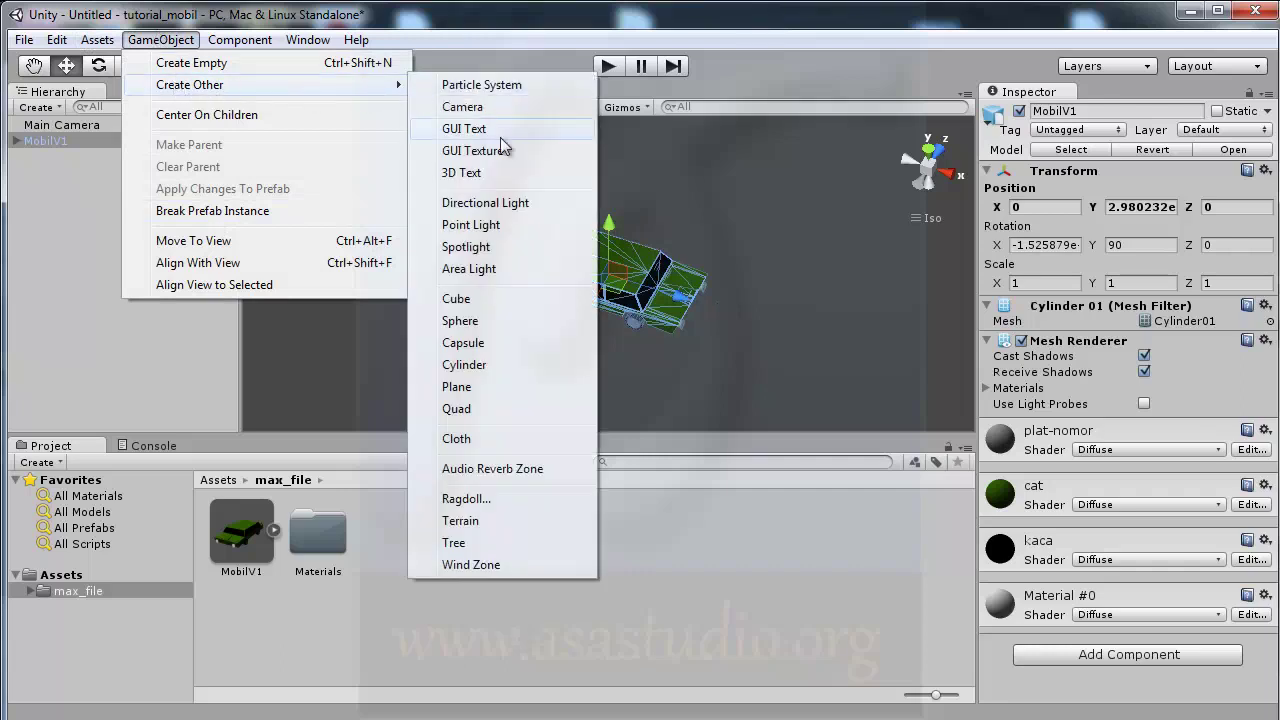
{"action": "left_click", "coordinate": [525, 519]}
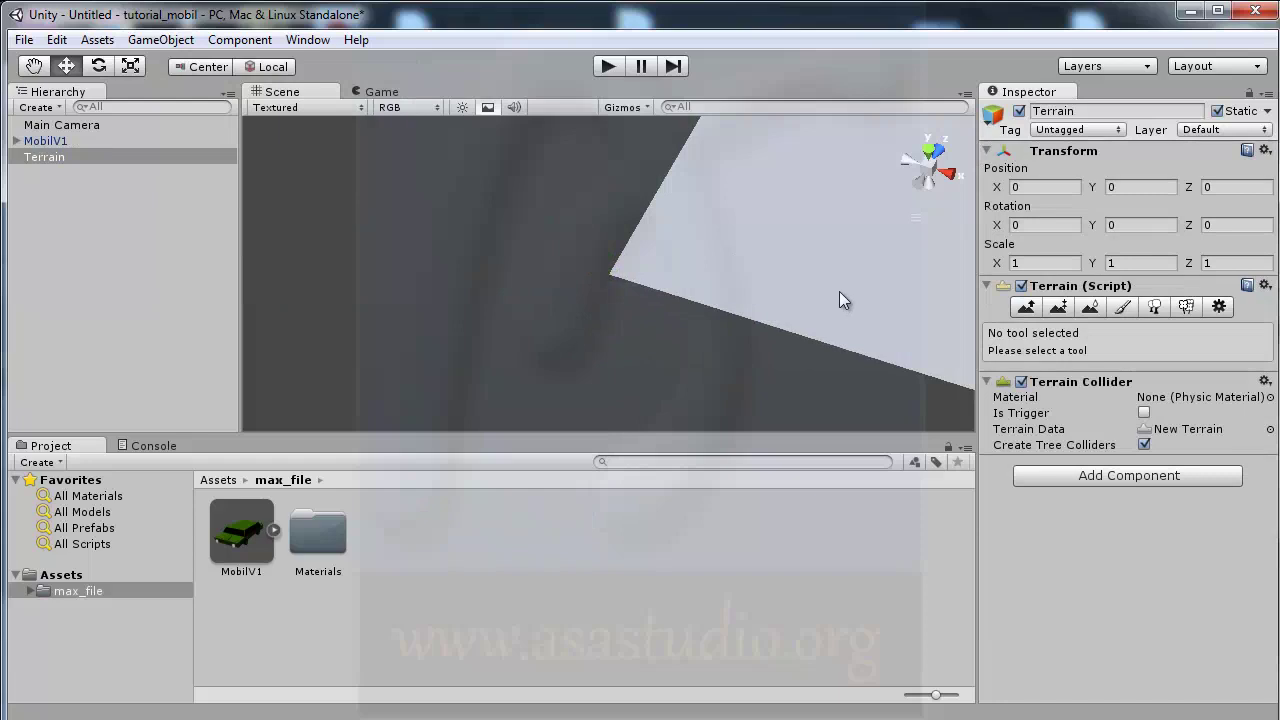
{"action": "middle_click_drag", "start_coordinate": [832, 228], "coordinate": [693, 279]}
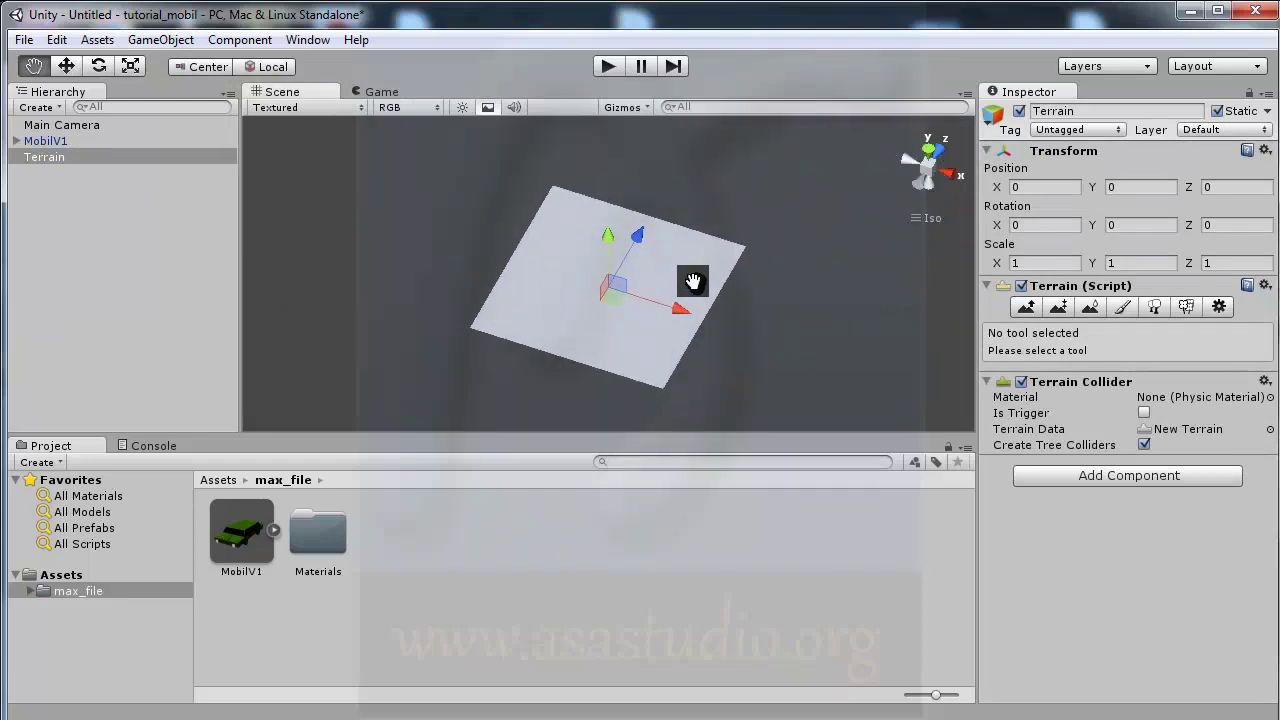
{"action": "double_click", "coordinate": [40, 141]}
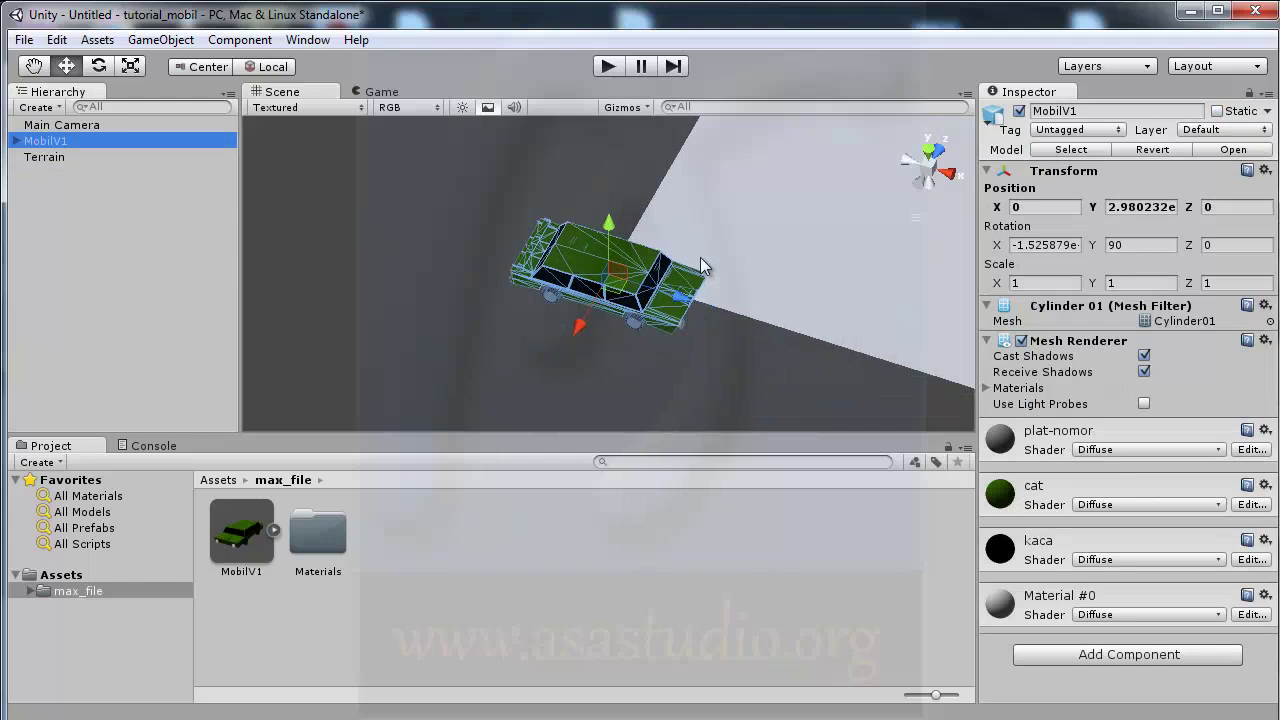
Step: Expand MobilV1, inspect the banBKn, banBKr, banDKn and banDKr wheels, then reselect the car
{"action": "left_click", "coordinate": [16, 142]}
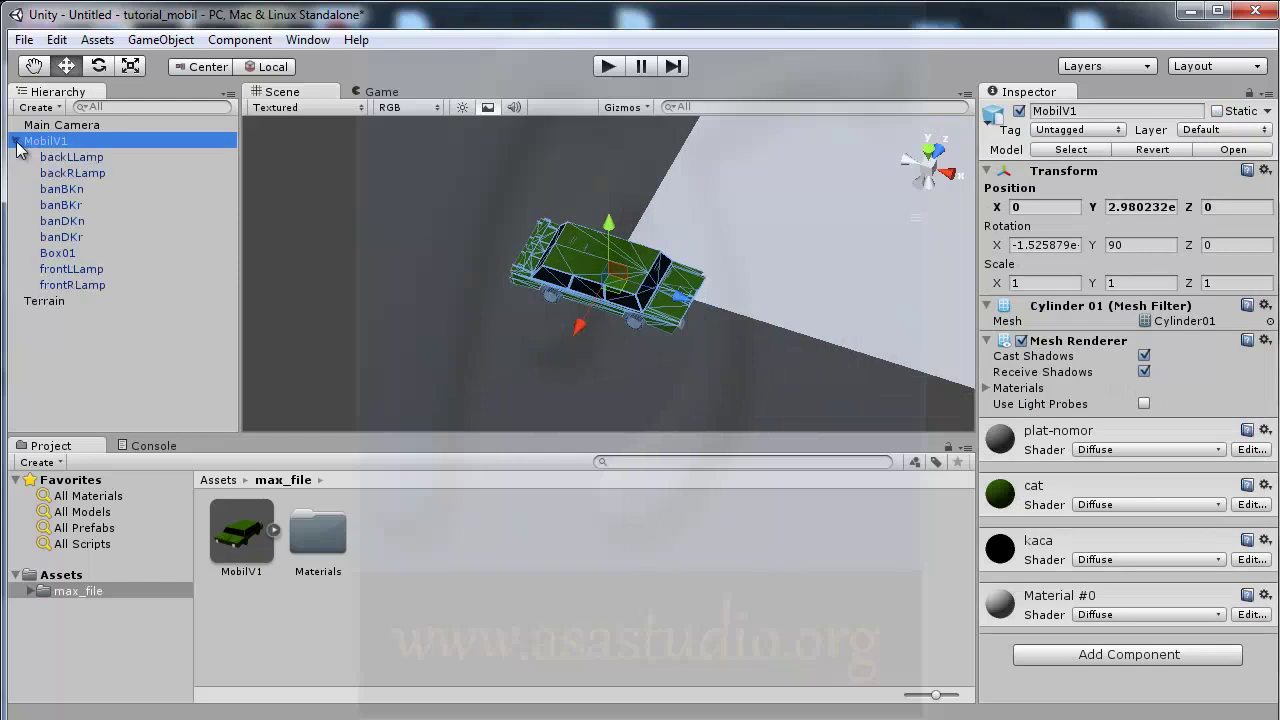
{"action": "left_click", "coordinate": [65, 189]}
{"action": "left_click", "coordinate": [71, 207]}
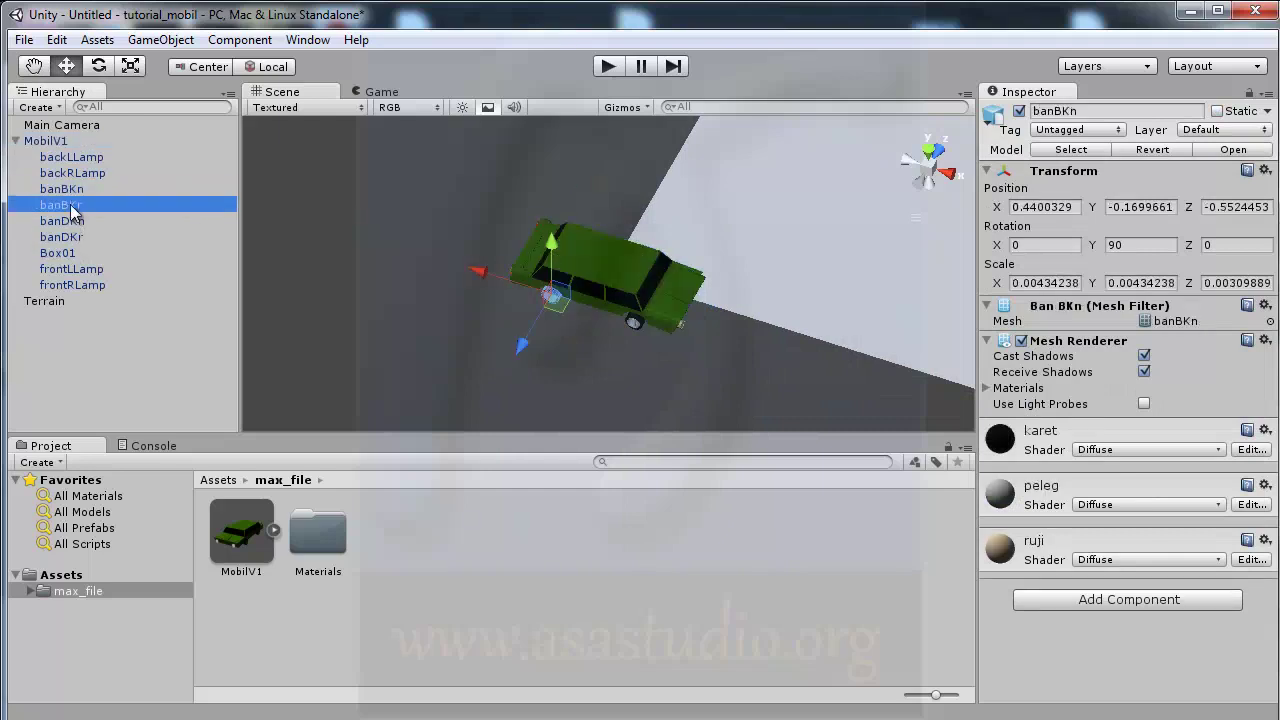
{"action": "left_click", "coordinate": [72, 221]}
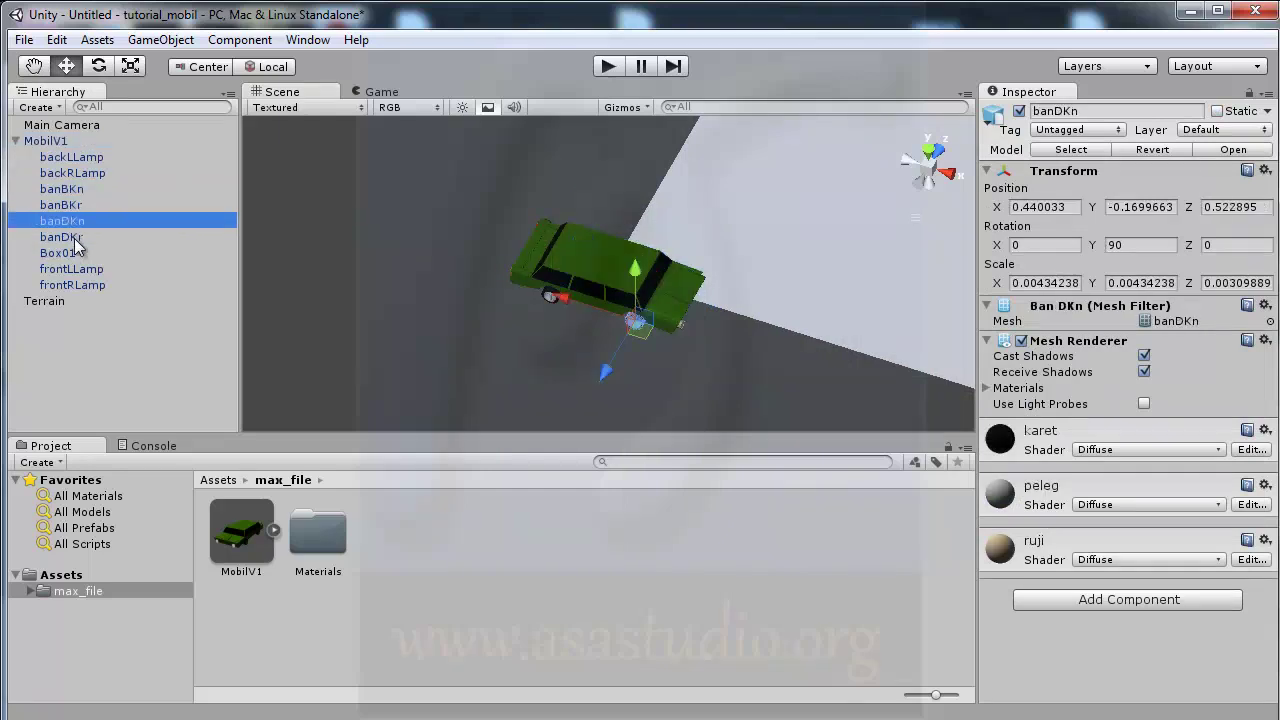
{"action": "left_click", "coordinate": [74, 238]}
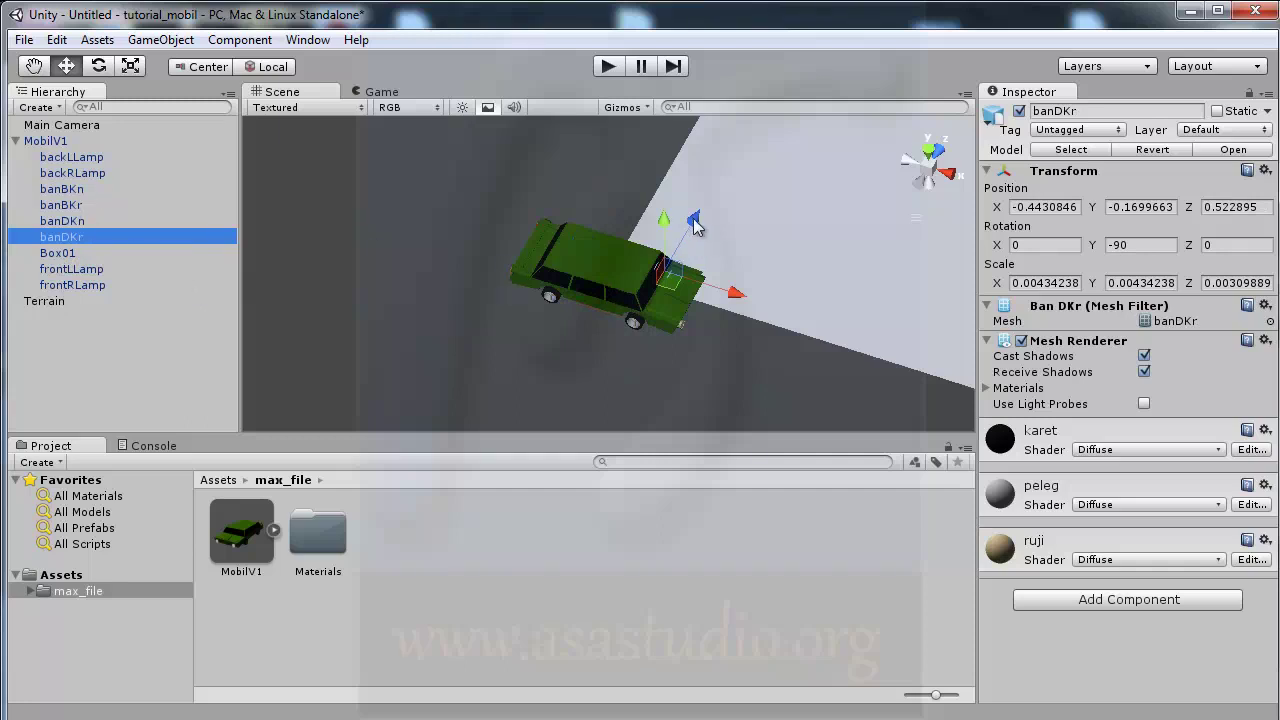
{"action": "left_click", "coordinate": [85, 223]}
{"action": "left_click", "coordinate": [68, 208]}
{"action": "left_click", "coordinate": [63, 189]}
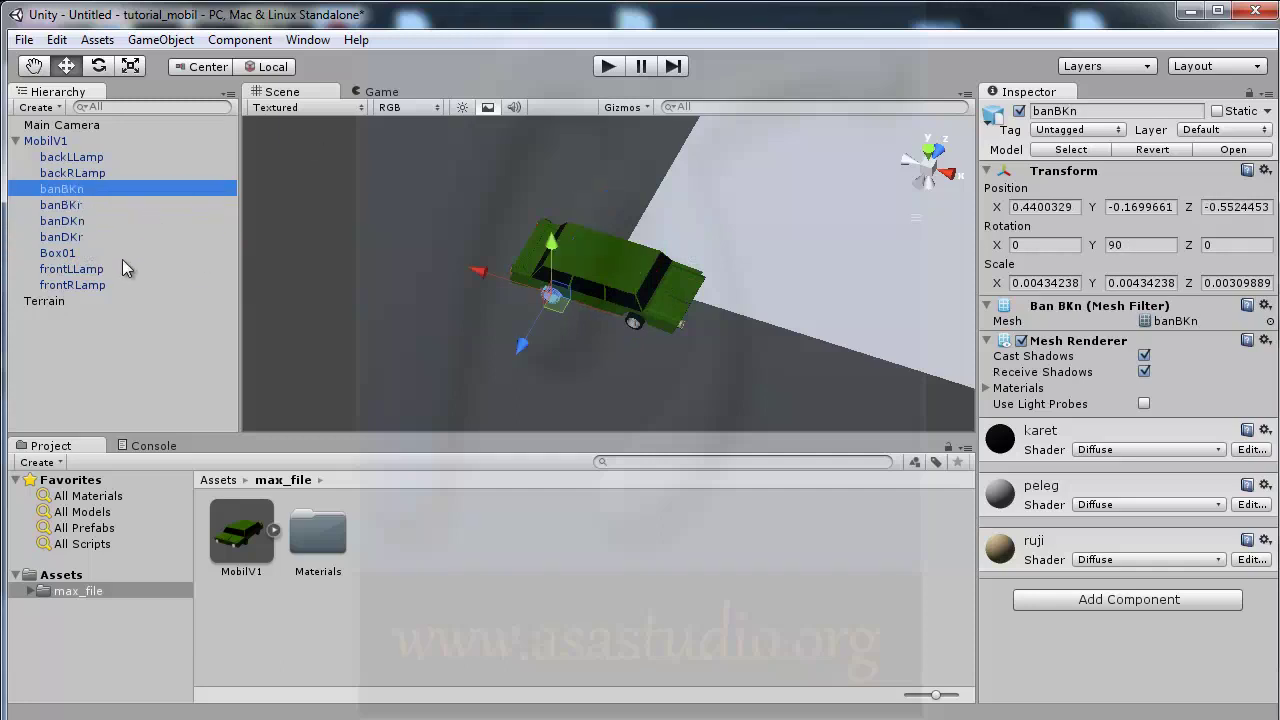
{"action": "left_click", "coordinate": [42, 142]}
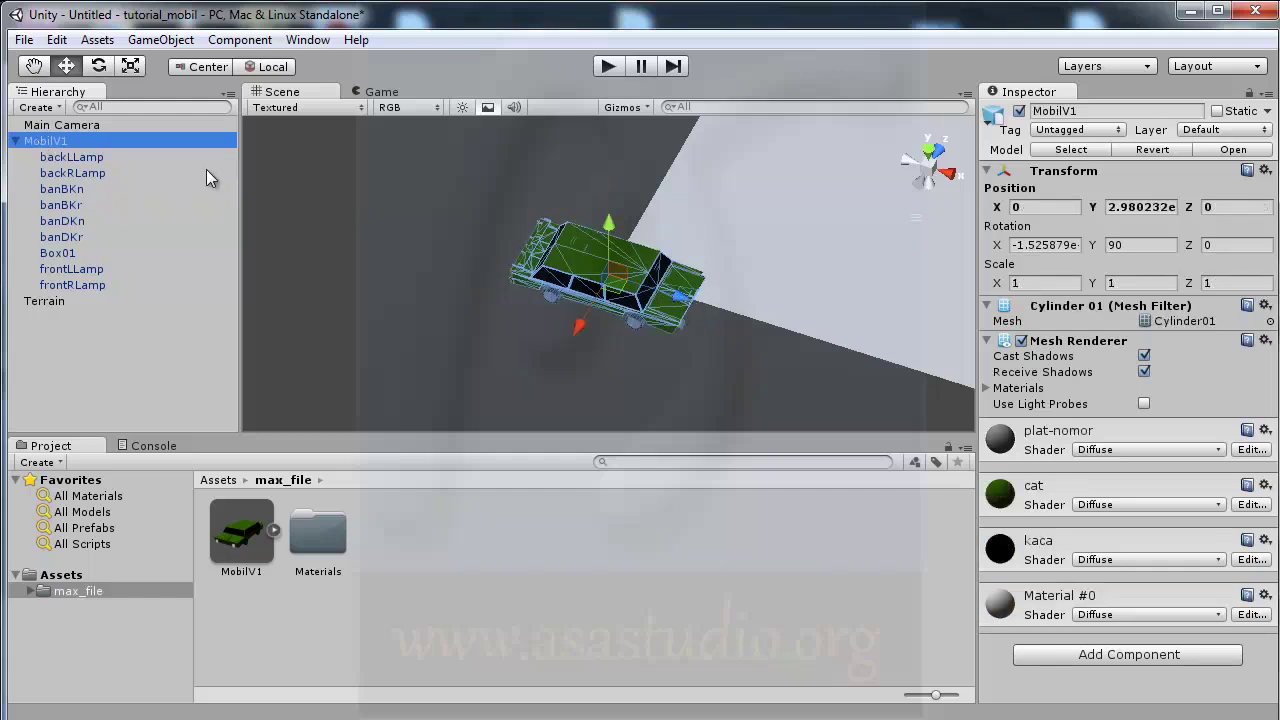
Step: Create an empty GameObject and compare its Transform with MobilV1's
{"action": "left_click", "coordinate": [160, 44]}
{"action": "left_click", "coordinate": [166, 63]}
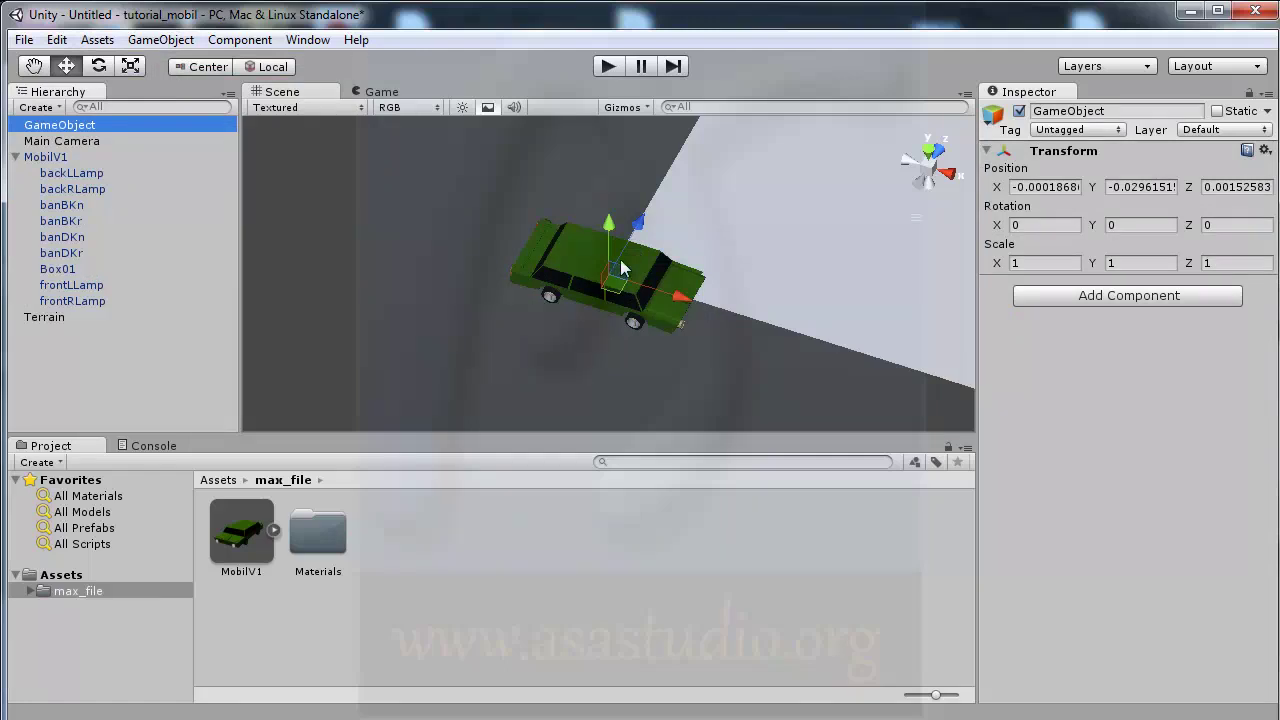
{"action": "left_click", "coordinate": [45, 157]}
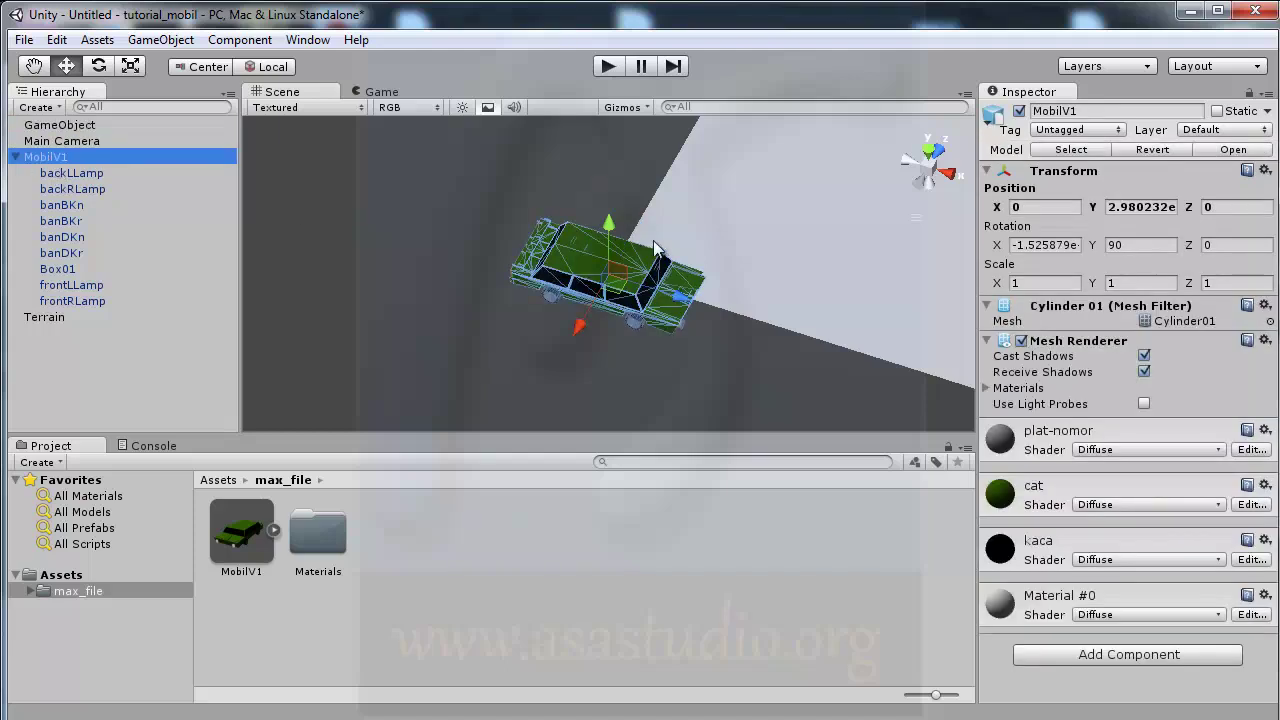
{"action": "left_click", "coordinate": [86, 126]}
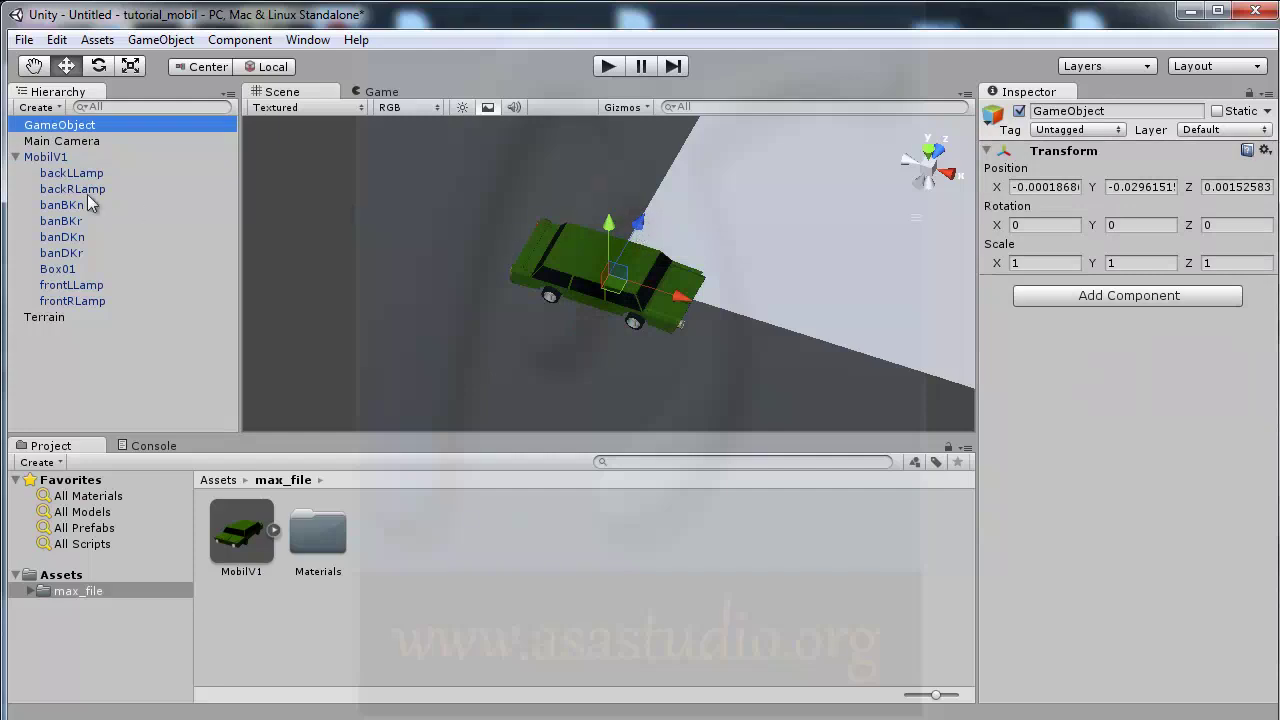
{"action": "left_click", "coordinate": [55, 158]}
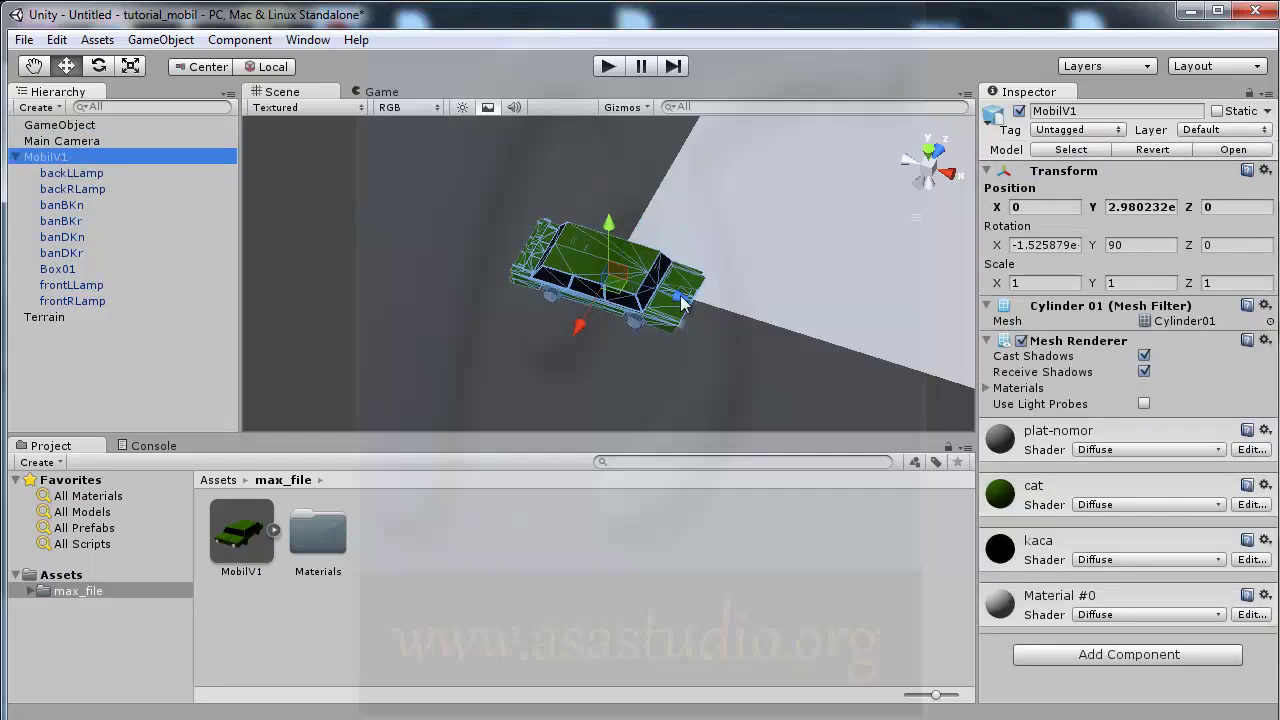
{"action": "scroll", "coordinate": [719, 308], "scroll_direction": "up", "scroll_amount": 1}
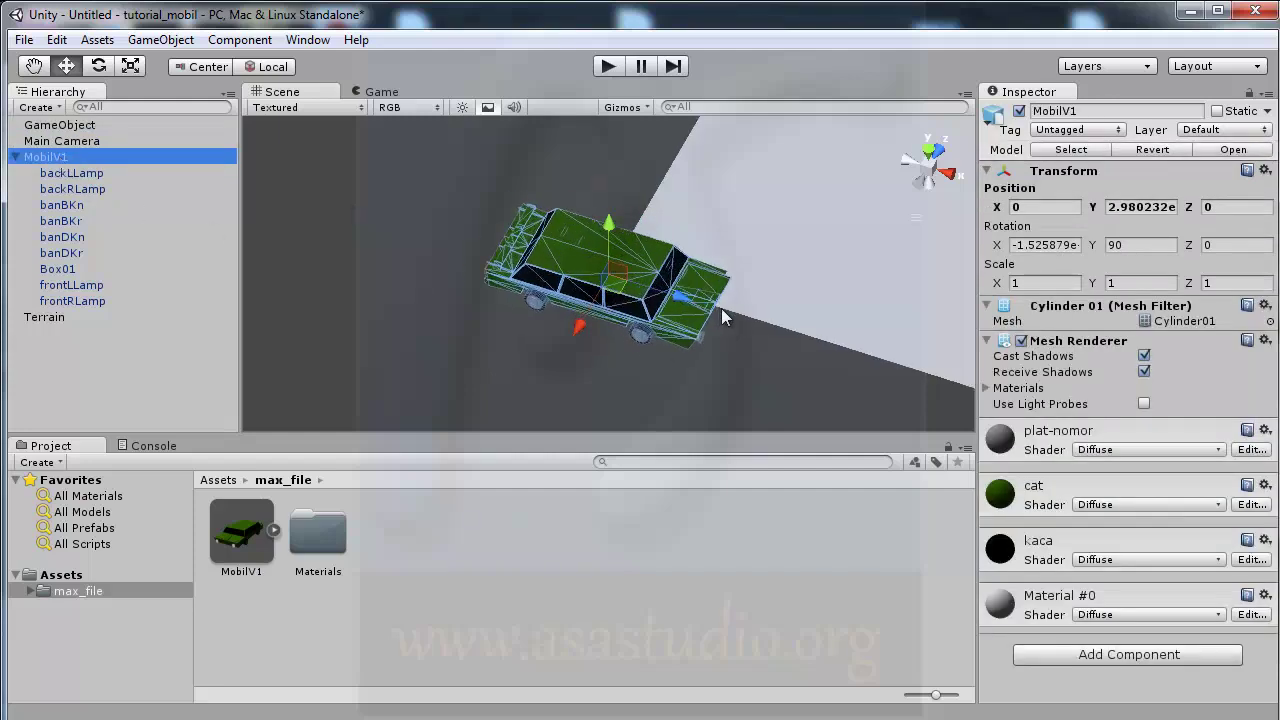
{"action": "scroll", "coordinate": [719, 308], "scroll_direction": "up", "scroll_amount": 1}
{"action": "scroll", "coordinate": [722, 308], "scroll_direction": "up", "scroll_amount": 2}
{"action": "scroll", "coordinate": [731, 306], "scroll_direction": "up", "scroll_amount": 2}
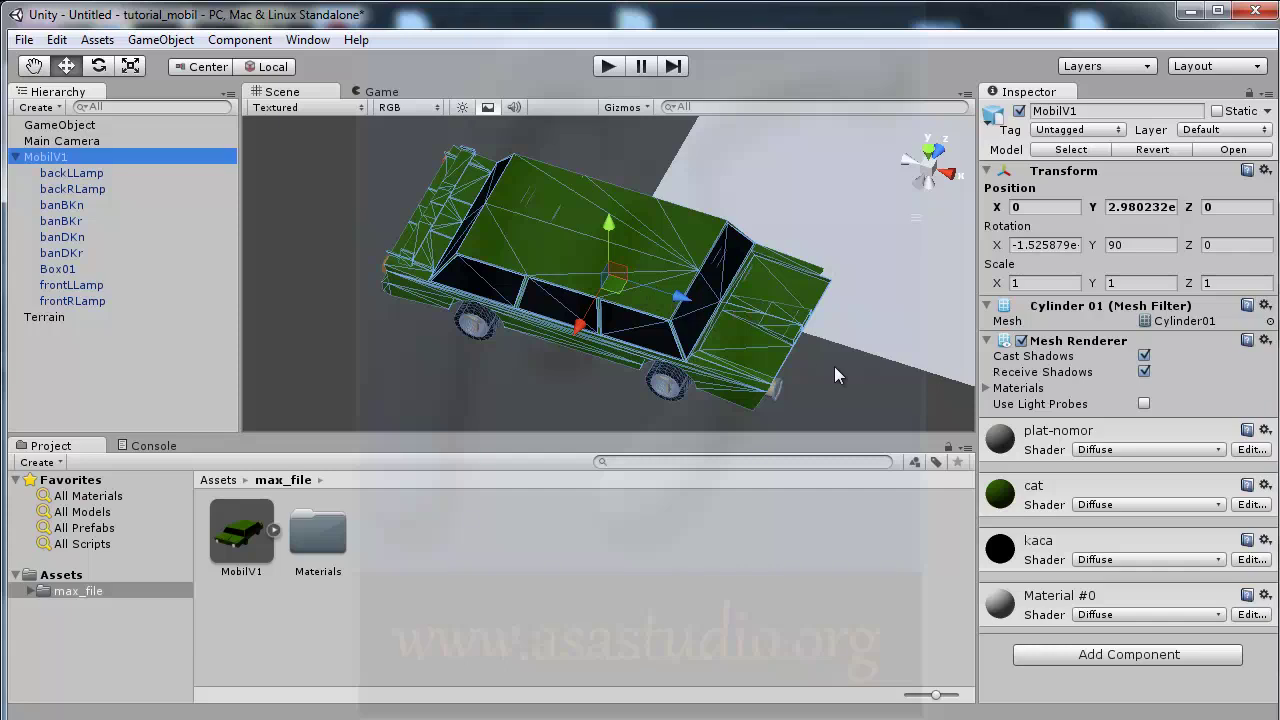
{"action": "left_click", "coordinate": [56, 127]}
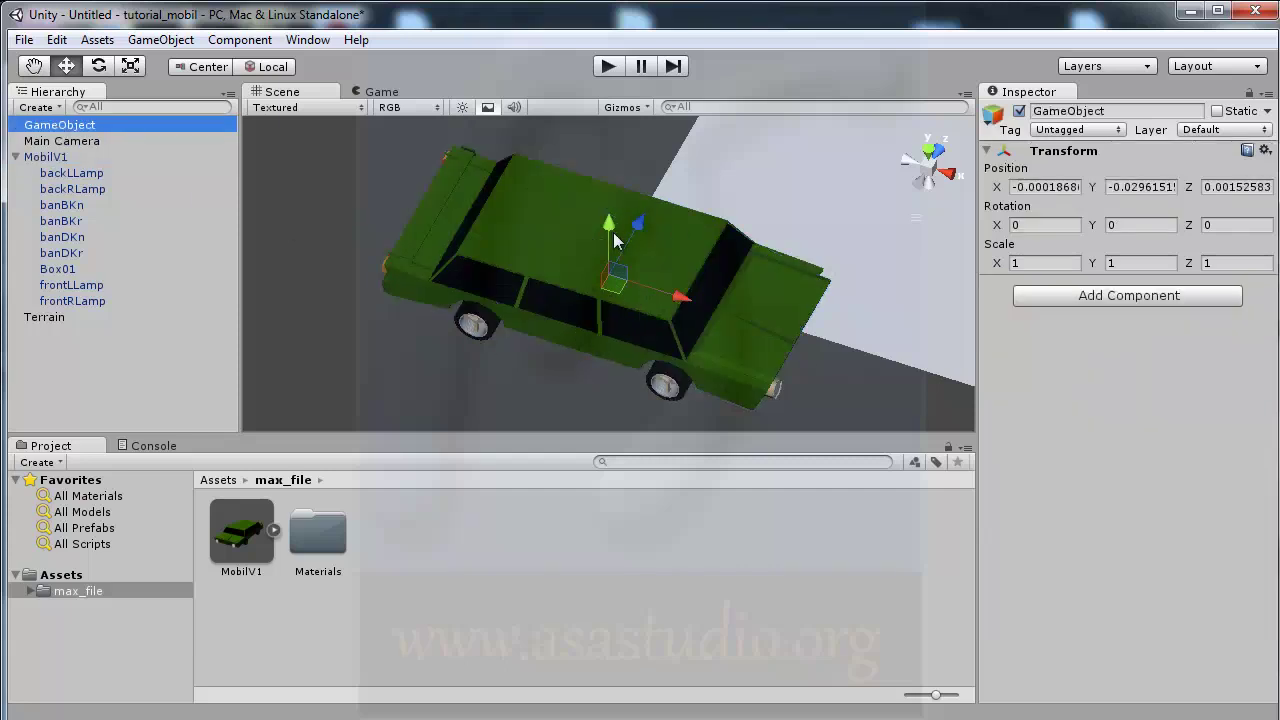
{"action": "left_click", "coordinate": [52, 157]}
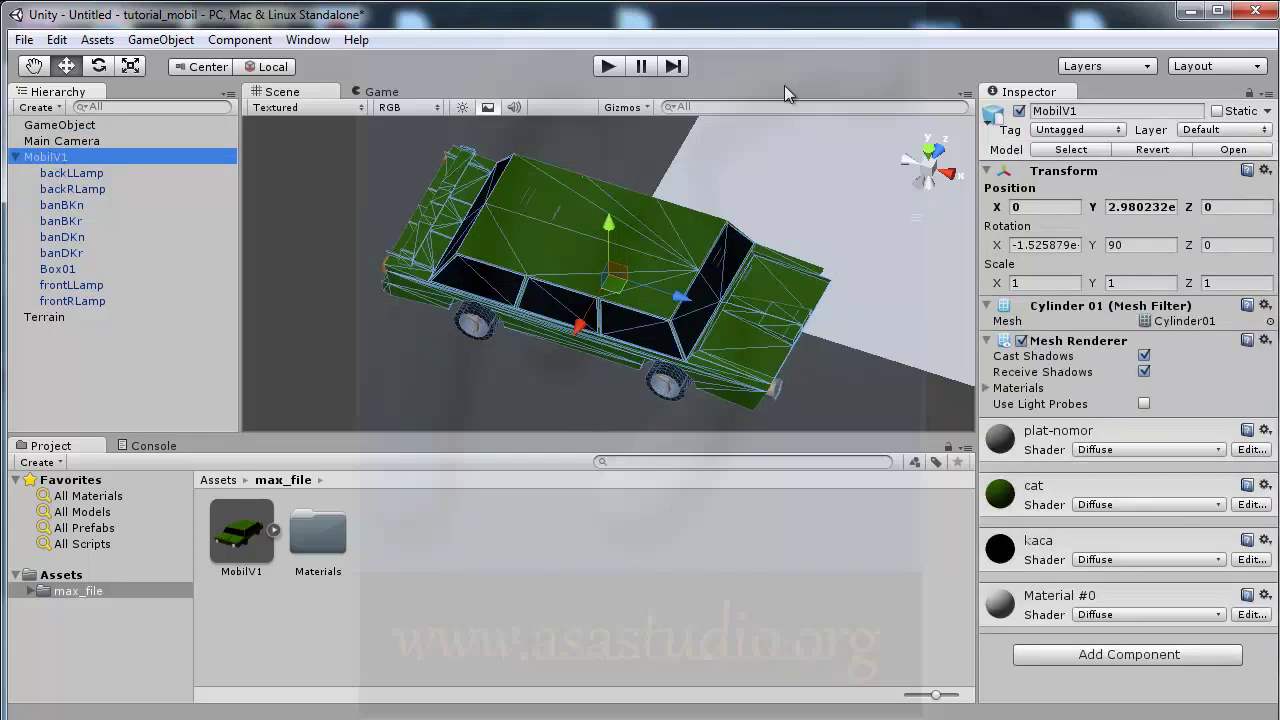
Step: Set MobilV1's rotation Y from 90 to 0, then reselect the empty GameObject
{"action": "left_click", "coordinate": [1147, 240]}
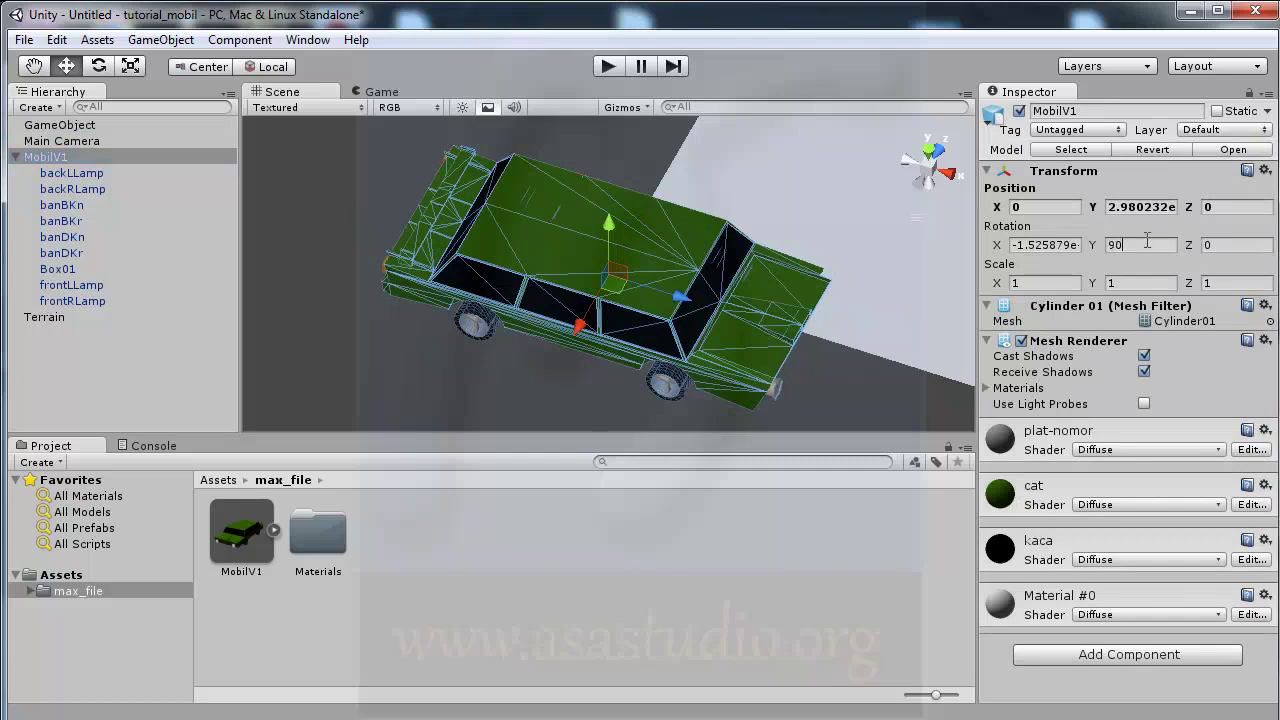
{"action": "type", "text": "0"}
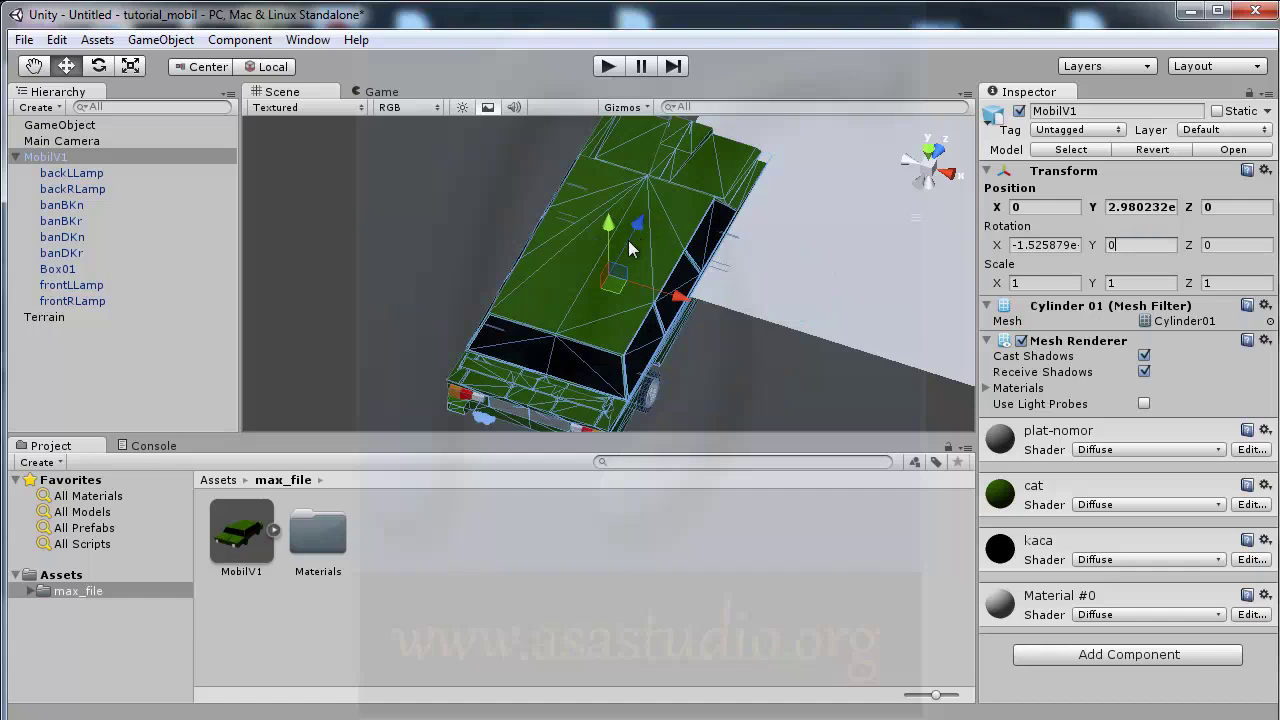
{"action": "left_click", "coordinate": [89, 127]}
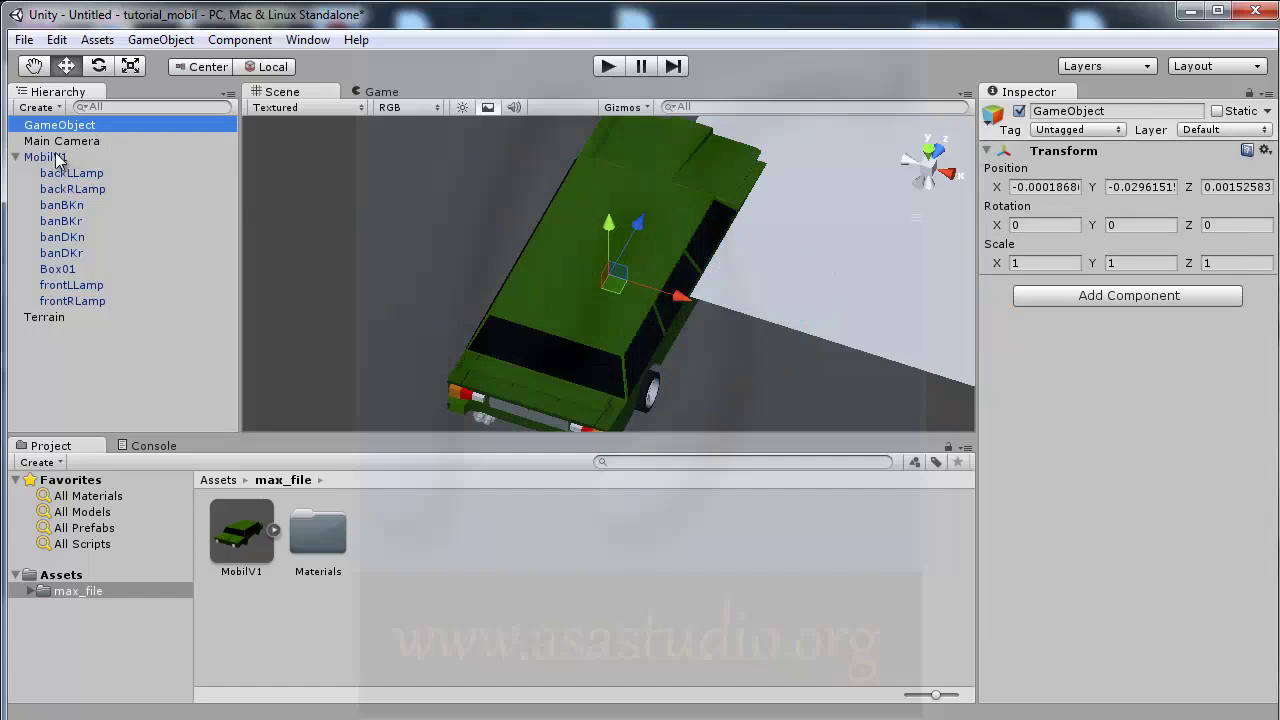
{"action": "left_click", "coordinate": [57, 157]}
{"action": "left_click", "coordinate": [55, 126]}
Step: Drag the empty GameObject under MobilV1 and rename it BanModel
{"action": "left_click_drag", "start_coordinate": [57, 126], "coordinate": [57, 160]}
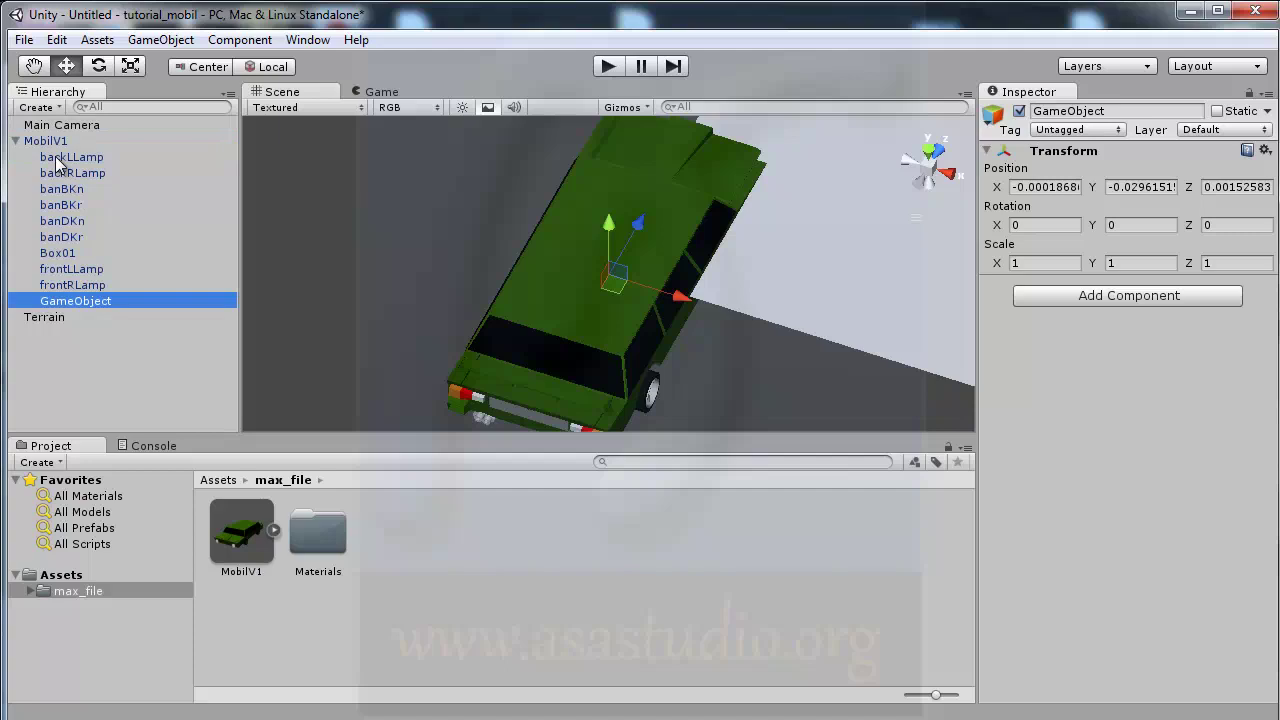
{"action": "left_click", "coordinate": [71, 300]}
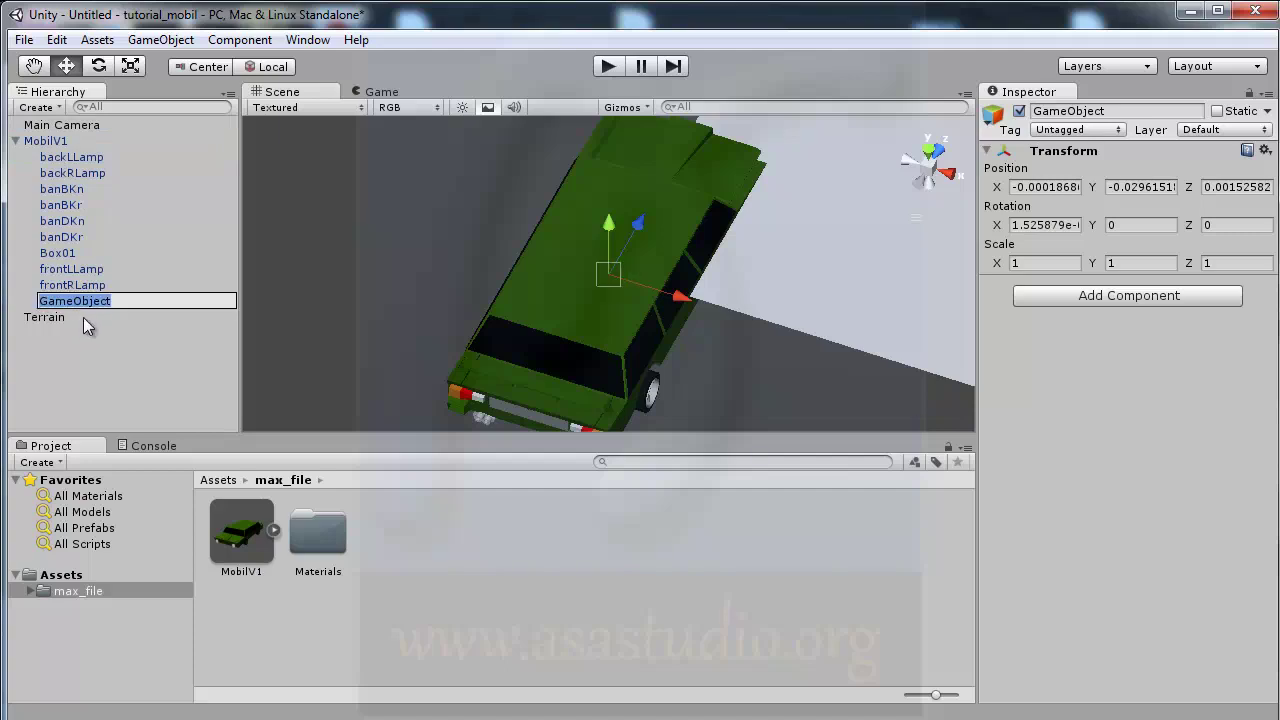
{"action": "type", "text": "Ban"}
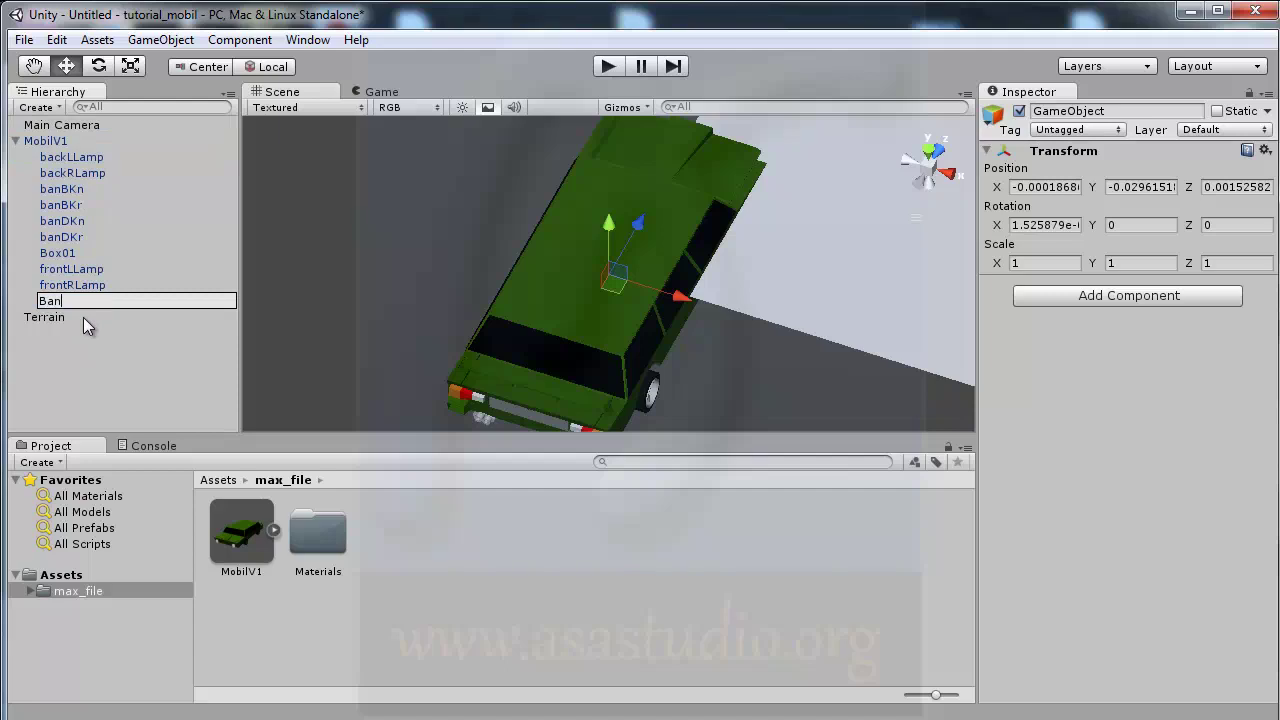
{"action": "type", "text": "T"}
{"action": "type", "text": "Model"}
{"action": "key", "text": "Return"}
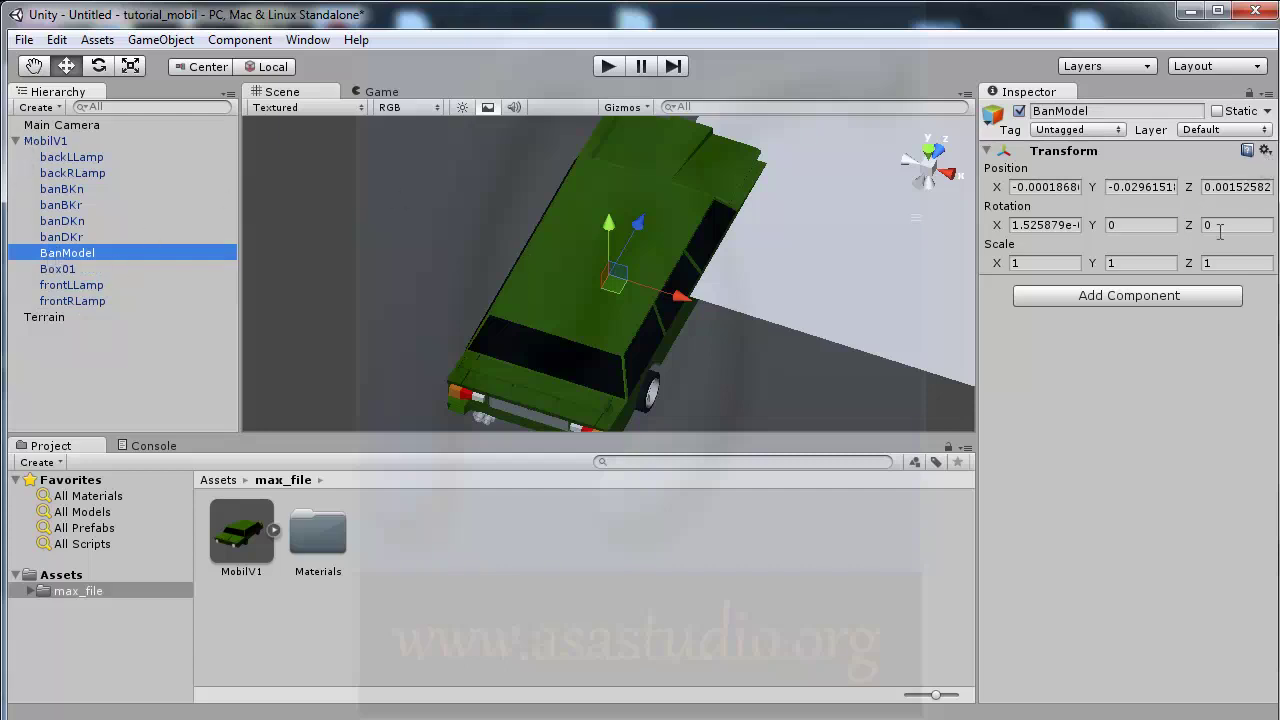
{"action": "left_click", "coordinate": [1265, 150]}
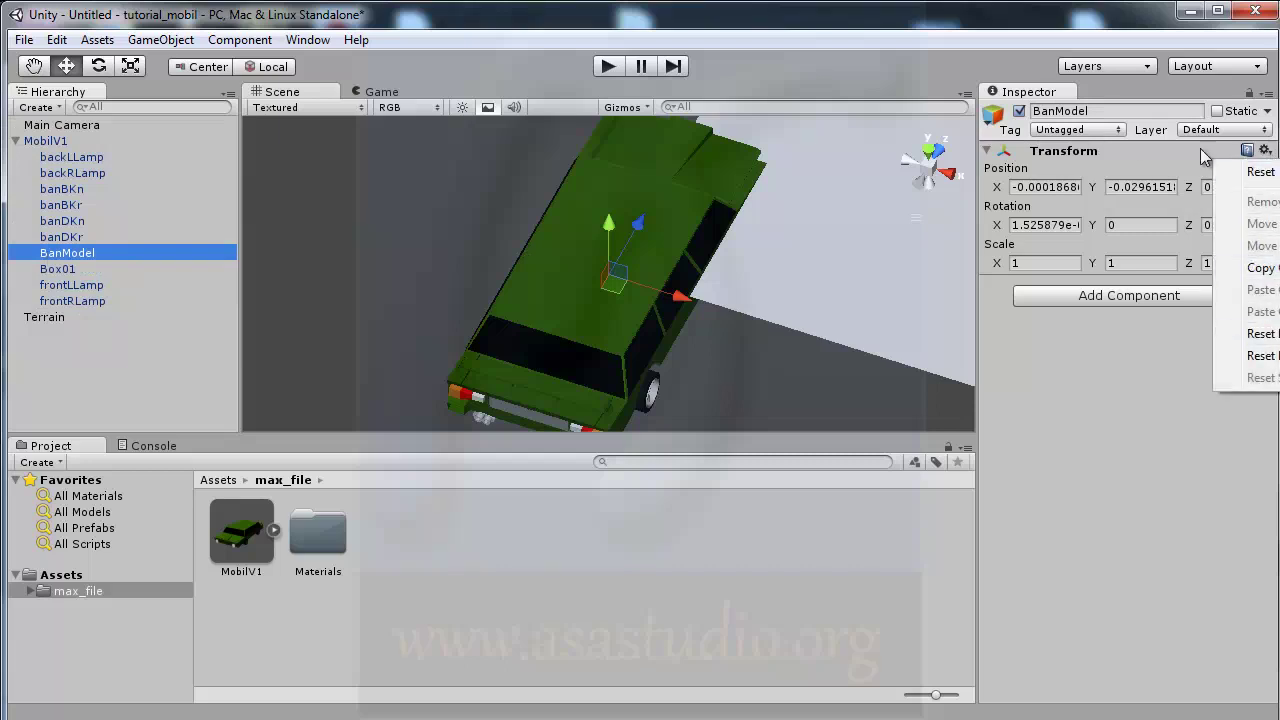
{"action": "left_click", "coordinate": [26, 257]}
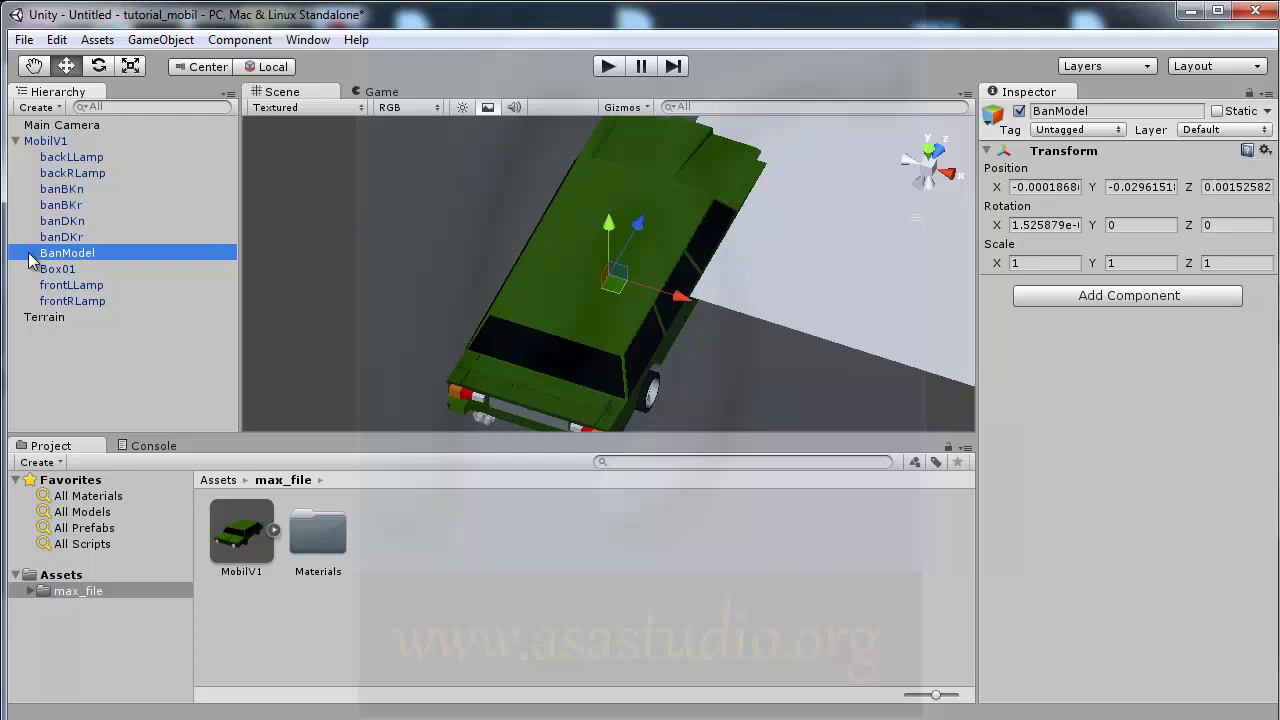
{"action": "left_click", "coordinate": [1265, 151]}
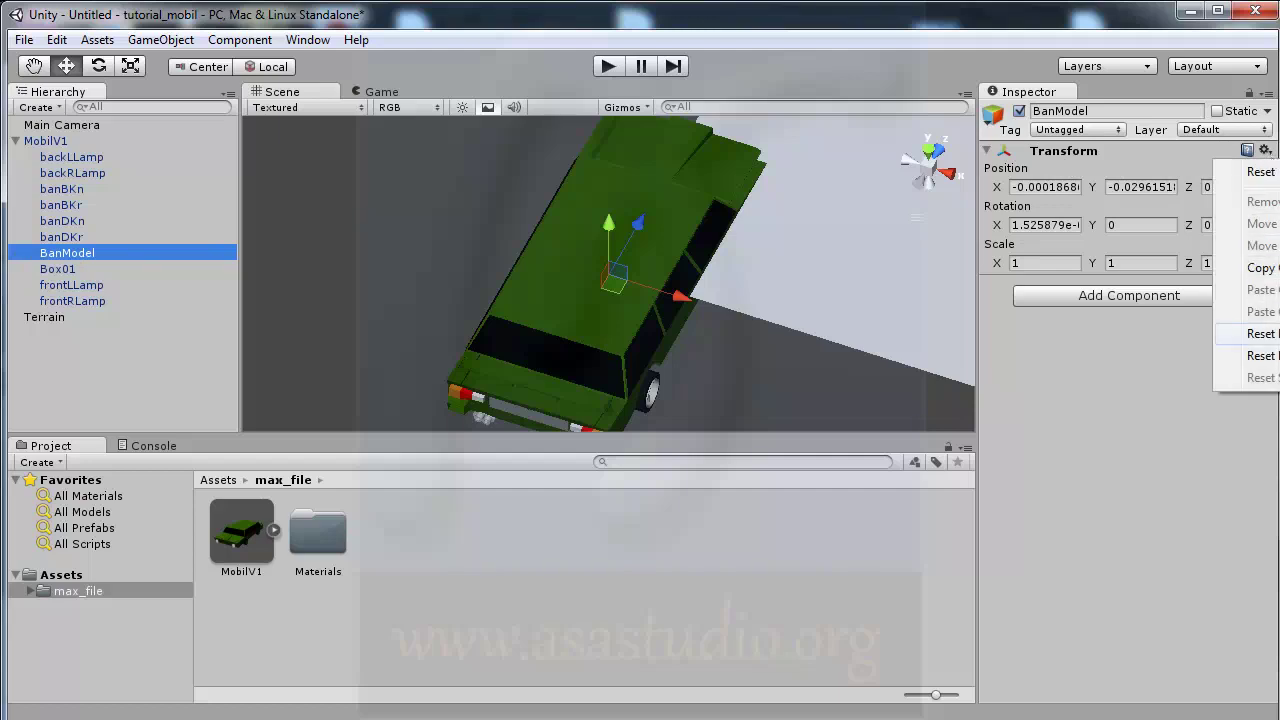
{"action": "left_click", "coordinate": [1262, 333]}
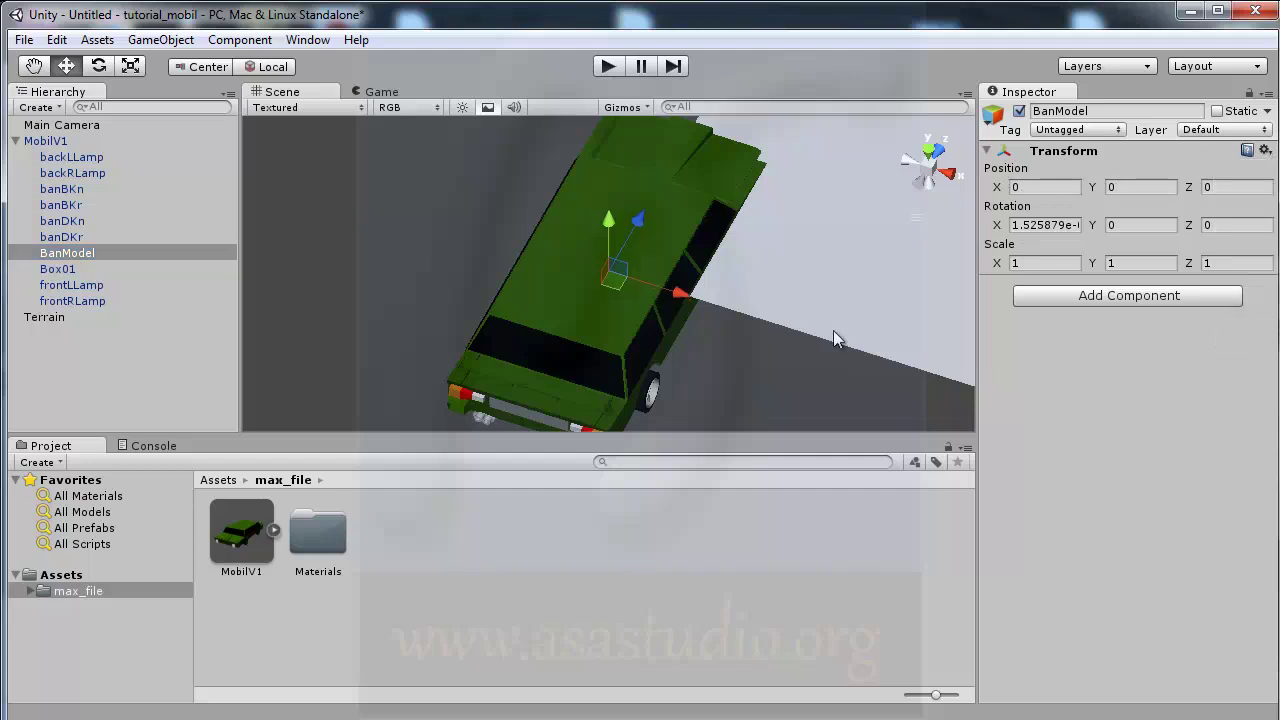
{"action": "left_click", "coordinate": [55, 141]}
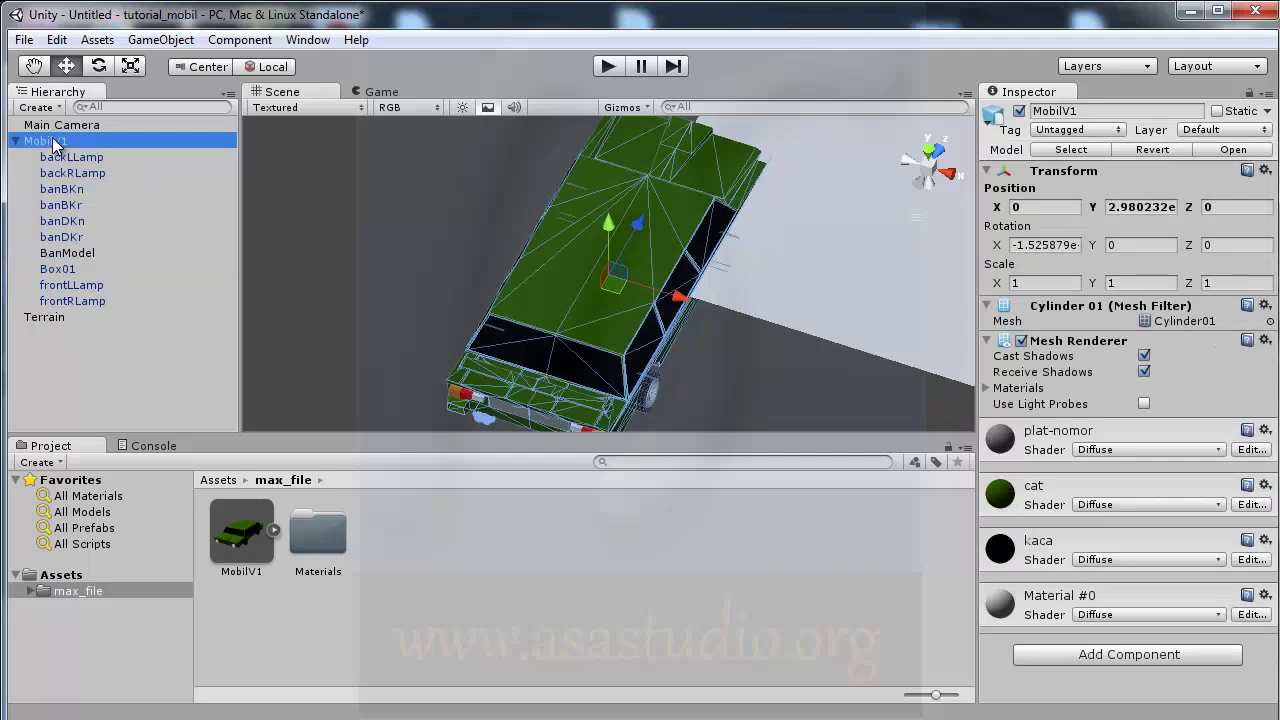
{"action": "left_click", "coordinate": [56, 254]}
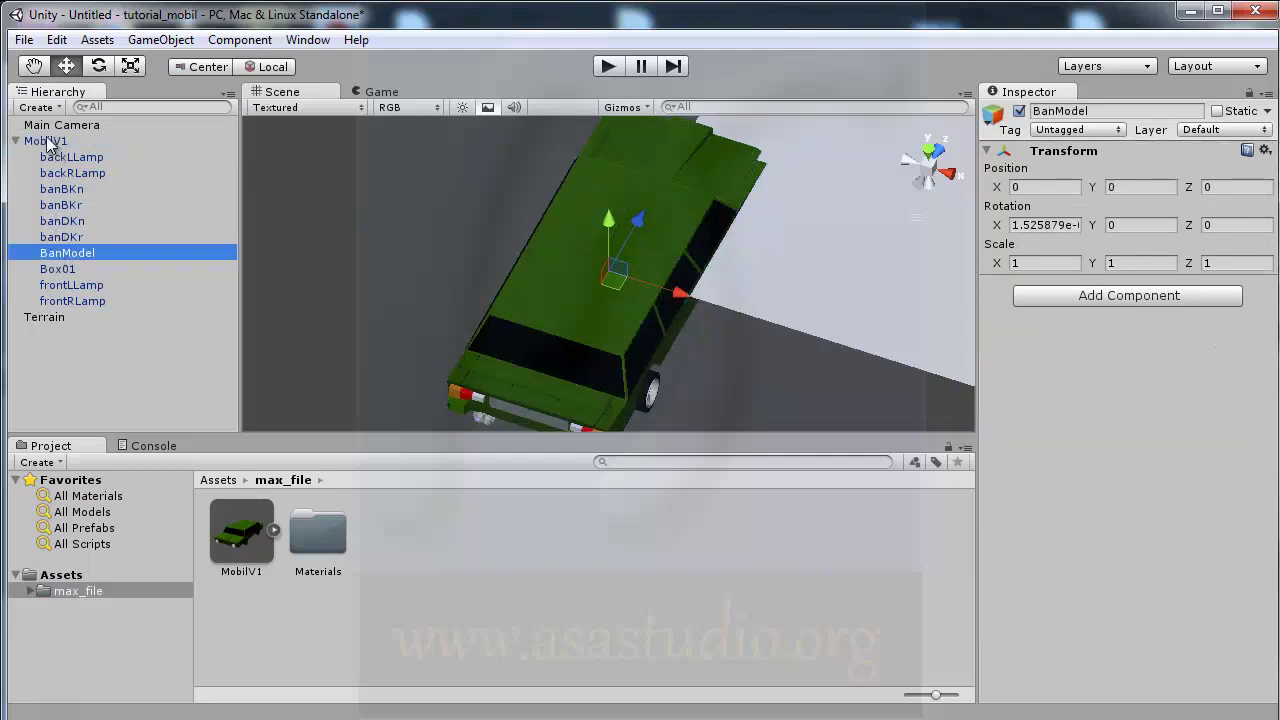
{"action": "left_click", "coordinate": [50, 141]}
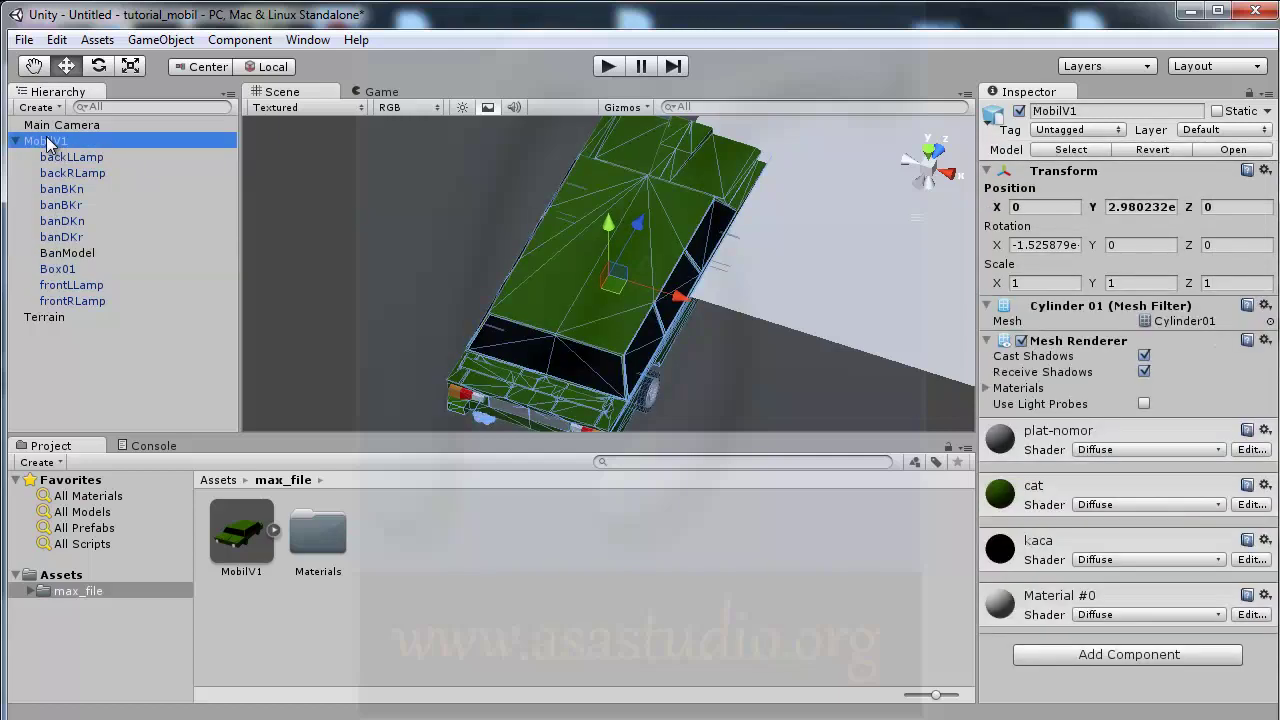
{"action": "left_click", "coordinate": [61, 253]}
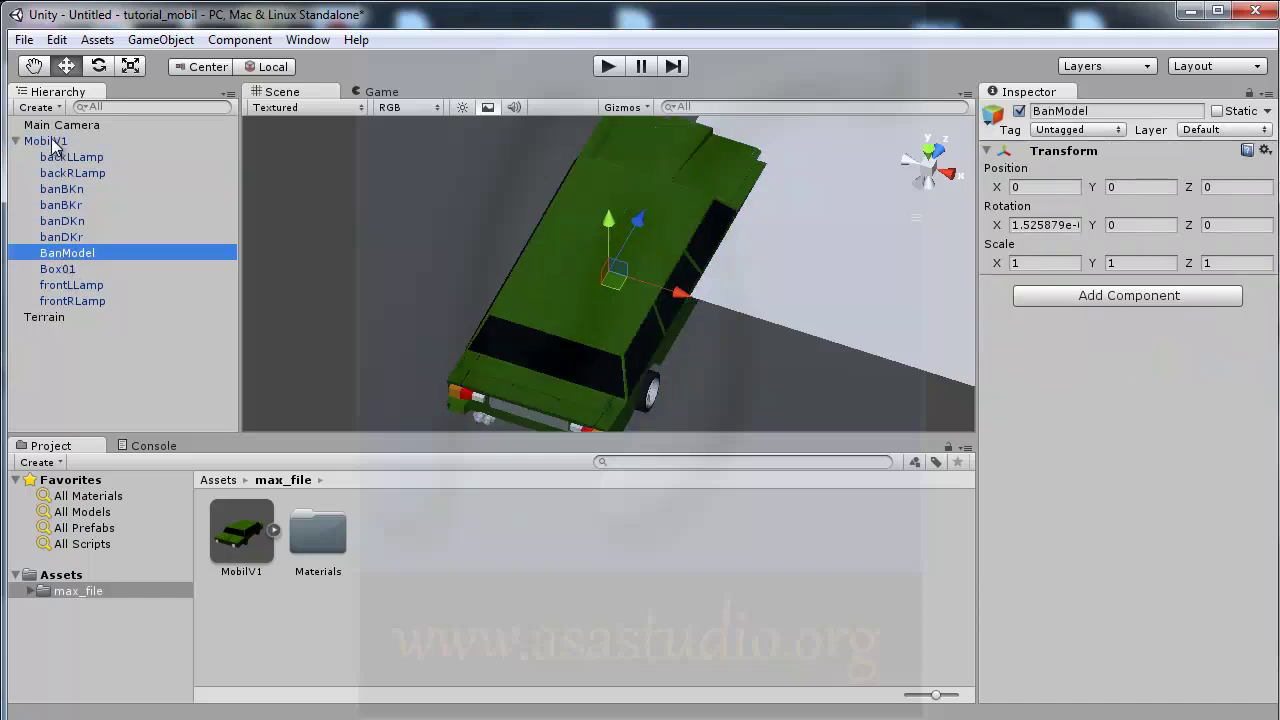
{"action": "left_click", "coordinate": [50, 141]}
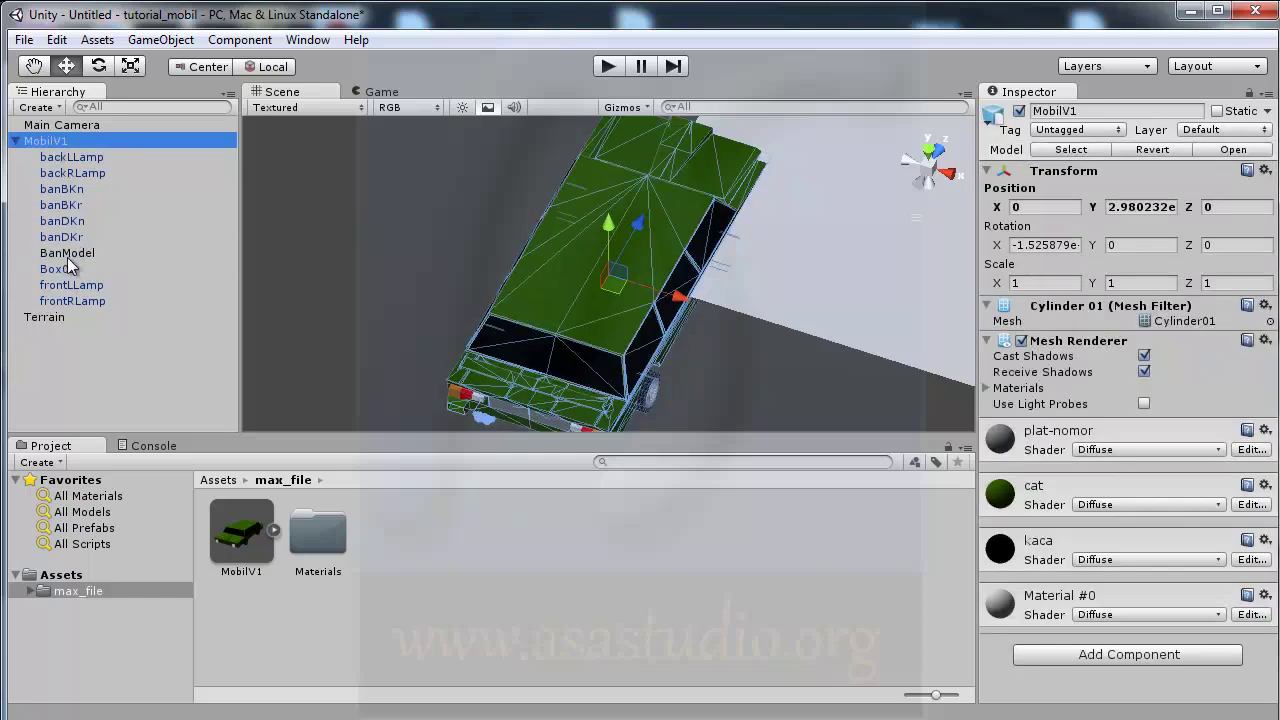
{"action": "left_click", "coordinate": [67, 257]}
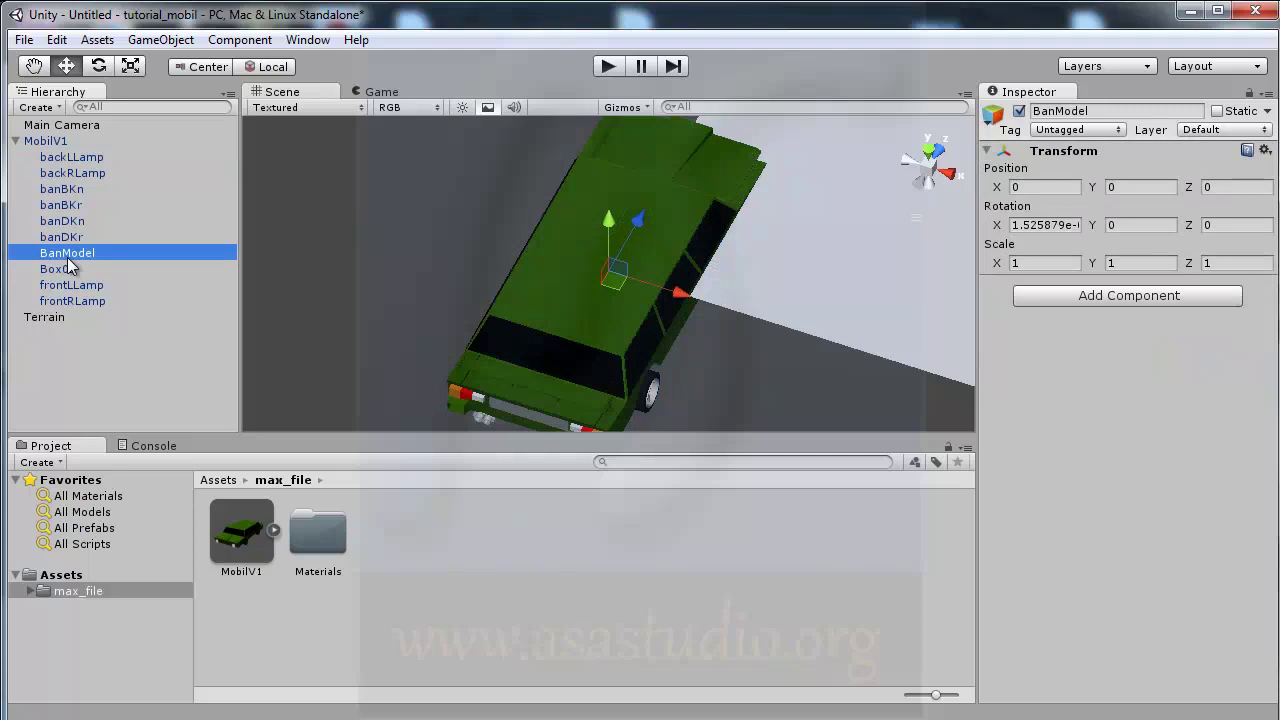
{"action": "left_click", "coordinate": [47, 142]}
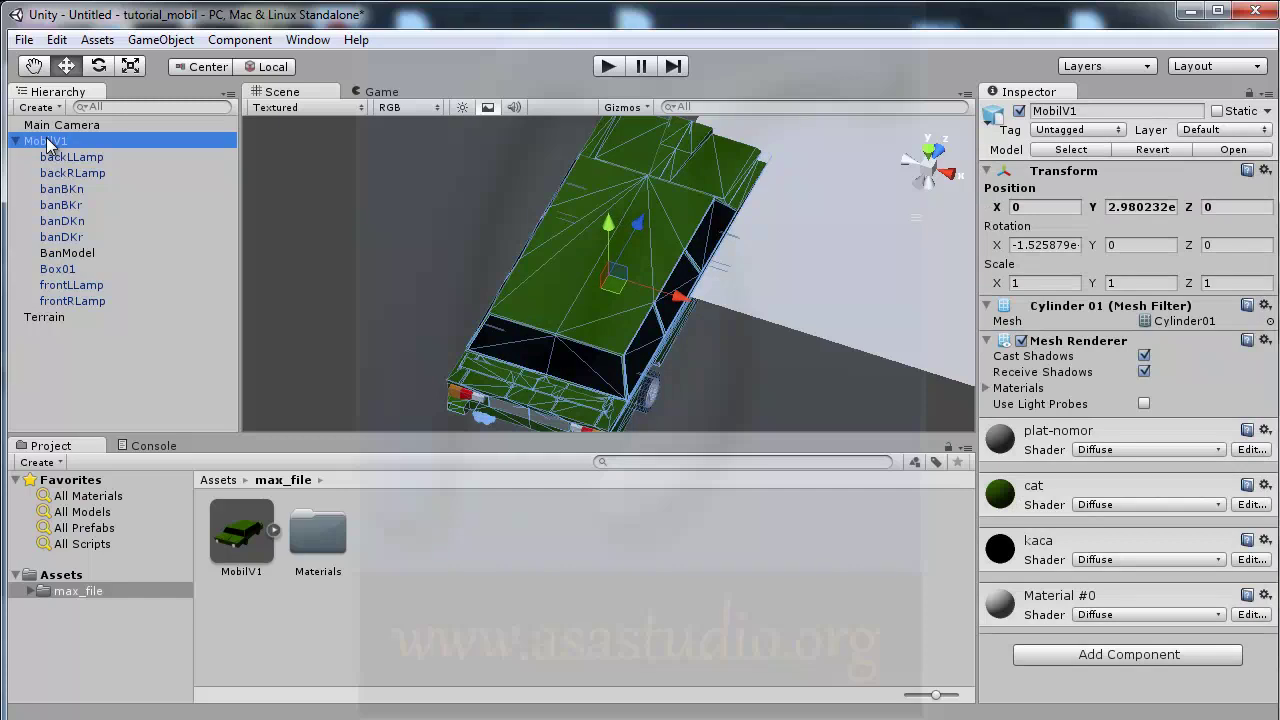
{"action": "left_click", "coordinate": [54, 257]}
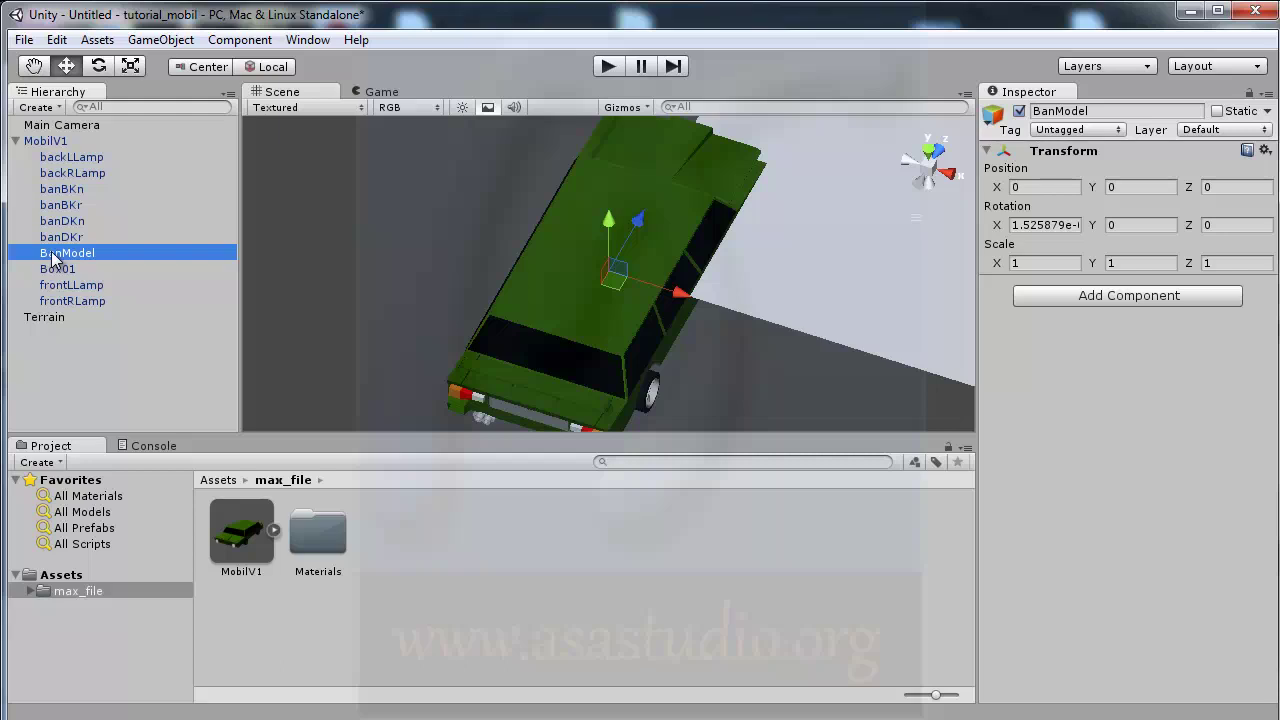
Step: Set Rotation X to 0 on both BanModel and MobilV1
{"action": "left_click", "coordinate": [1045, 225]}
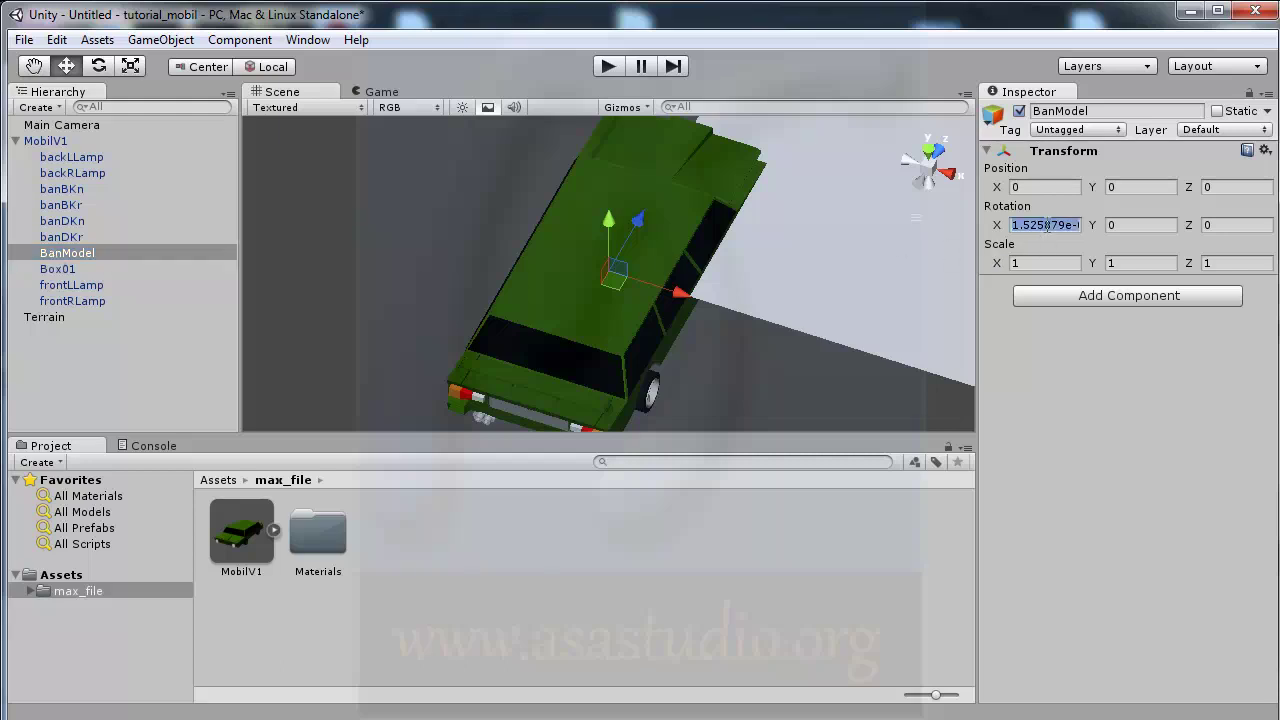
{"action": "type", "text": "0"}
{"action": "left_click", "coordinate": [1126, 225]}
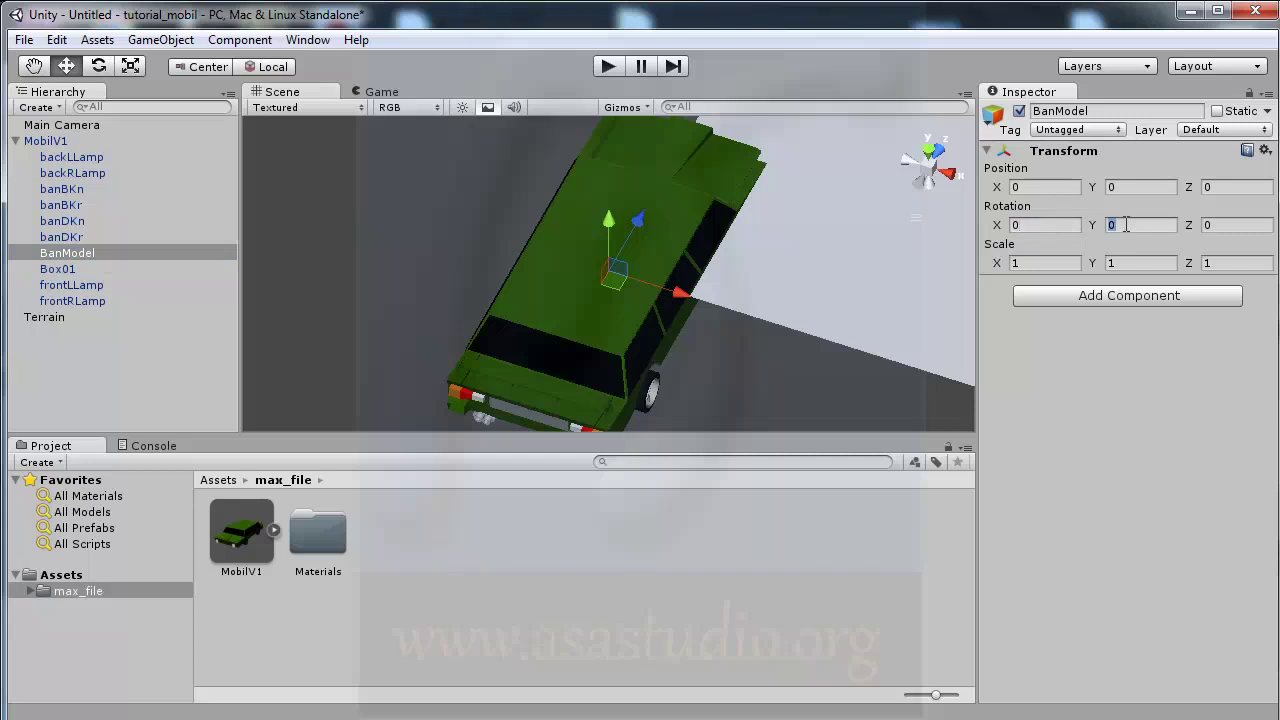
{"action": "left_click", "coordinate": [48, 142]}
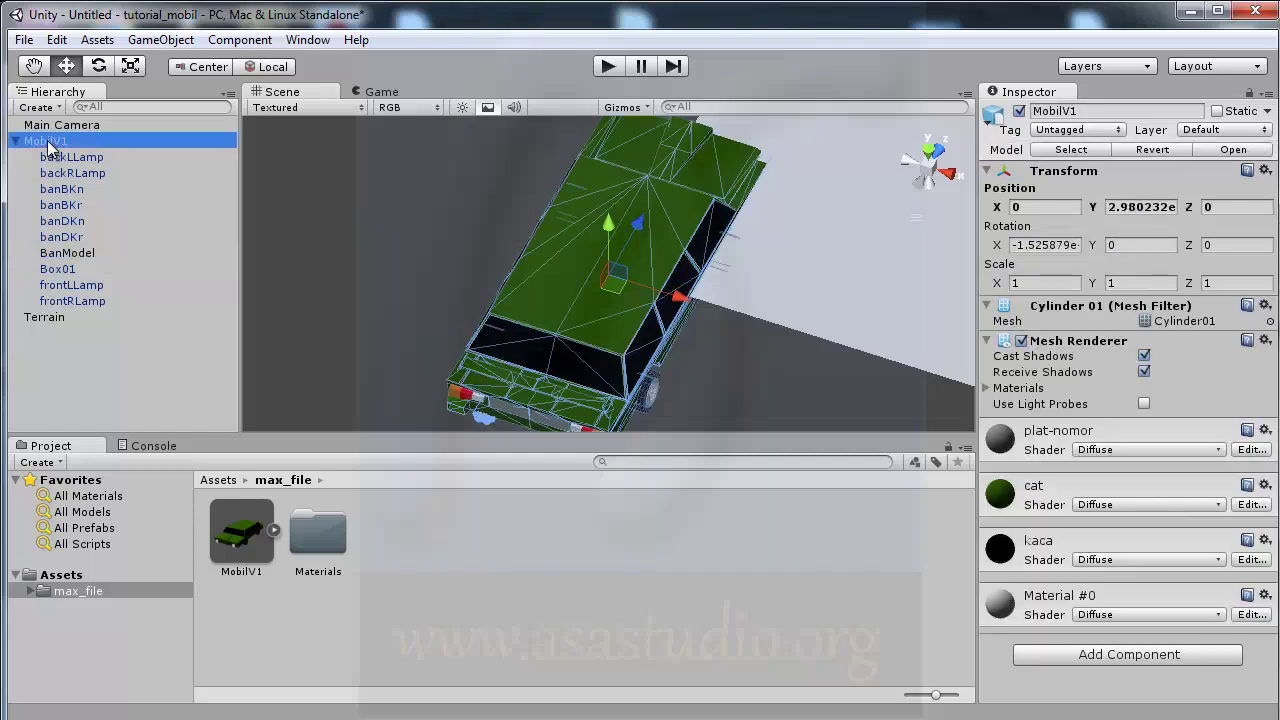
{"action": "left_click", "coordinate": [1065, 246]}
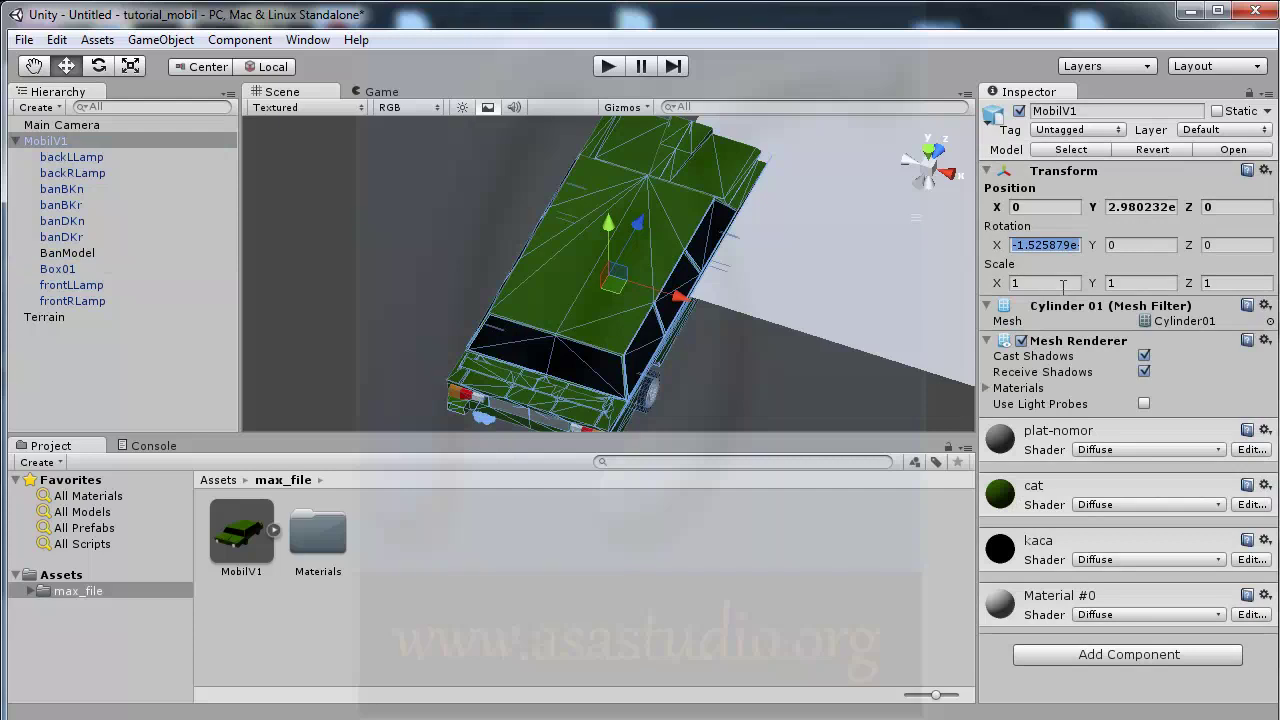
{"action": "type", "text": "0"}
{"action": "left_click", "coordinate": [1144, 241]}
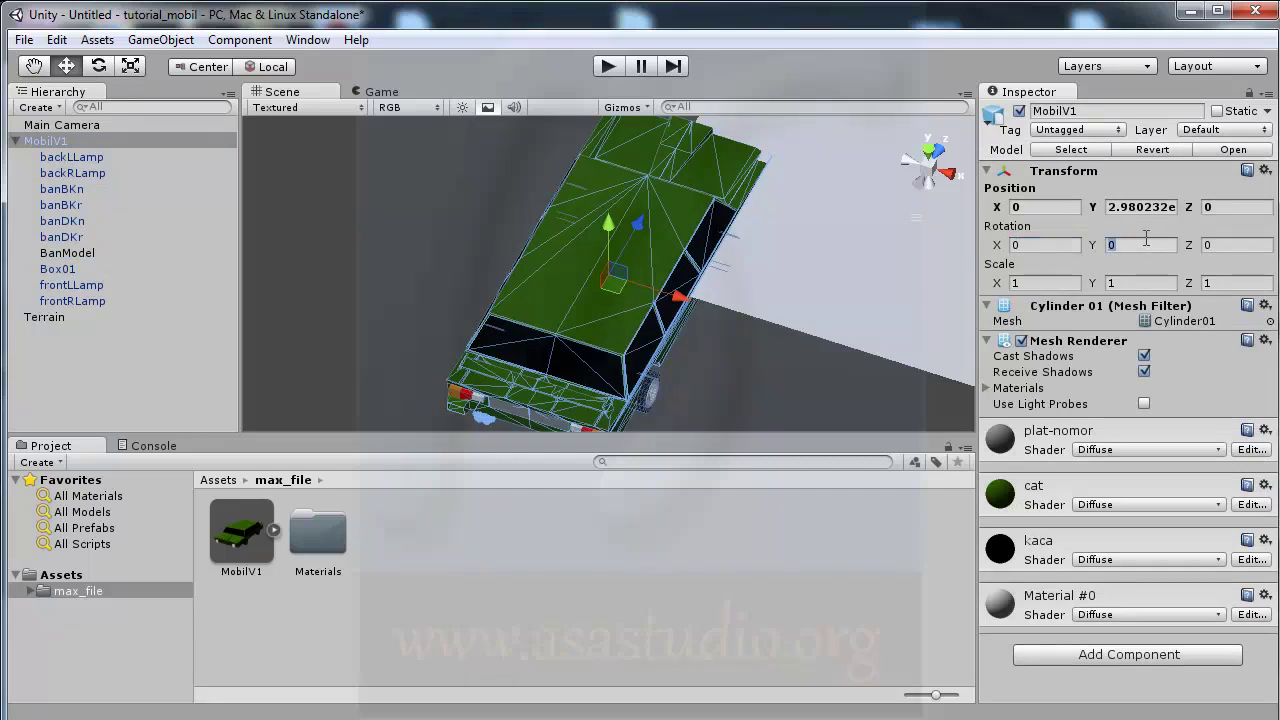
Step: Compare MobilV1 with BanModel, then set MobilV1's Position Y to 0
{"action": "left_click", "coordinate": [58, 256]}
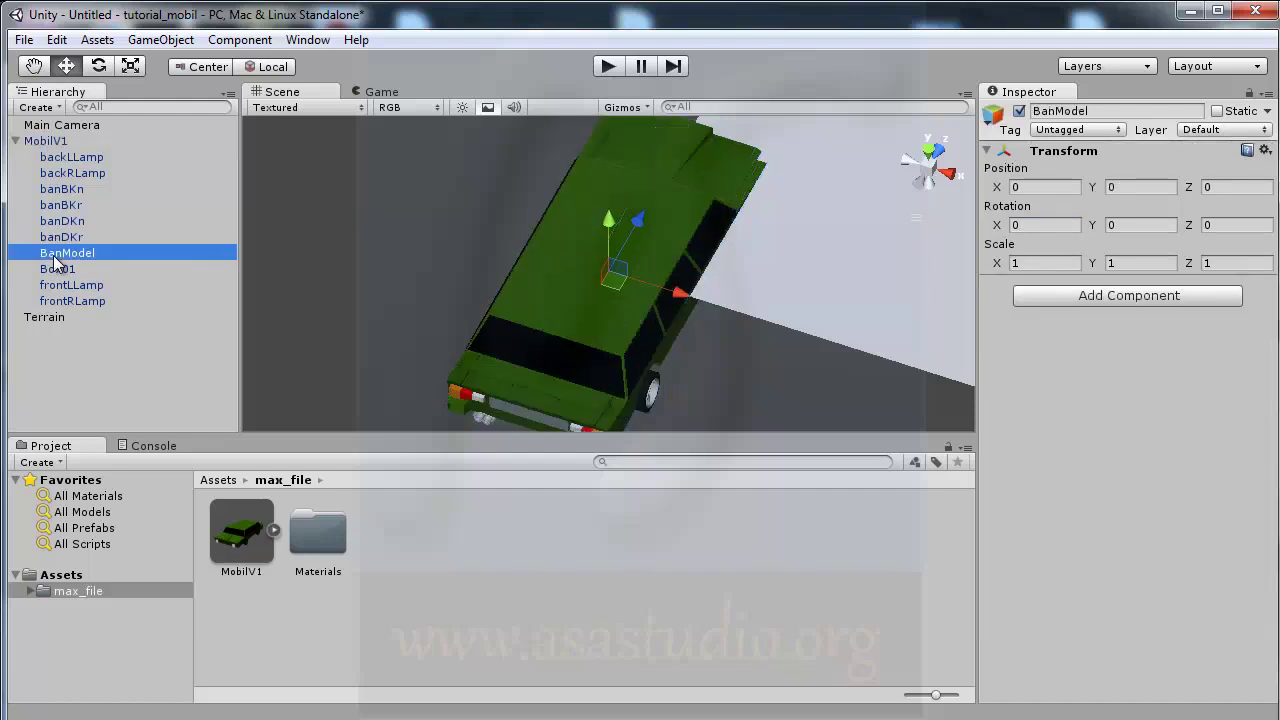
{"action": "left_click", "coordinate": [46, 141]}
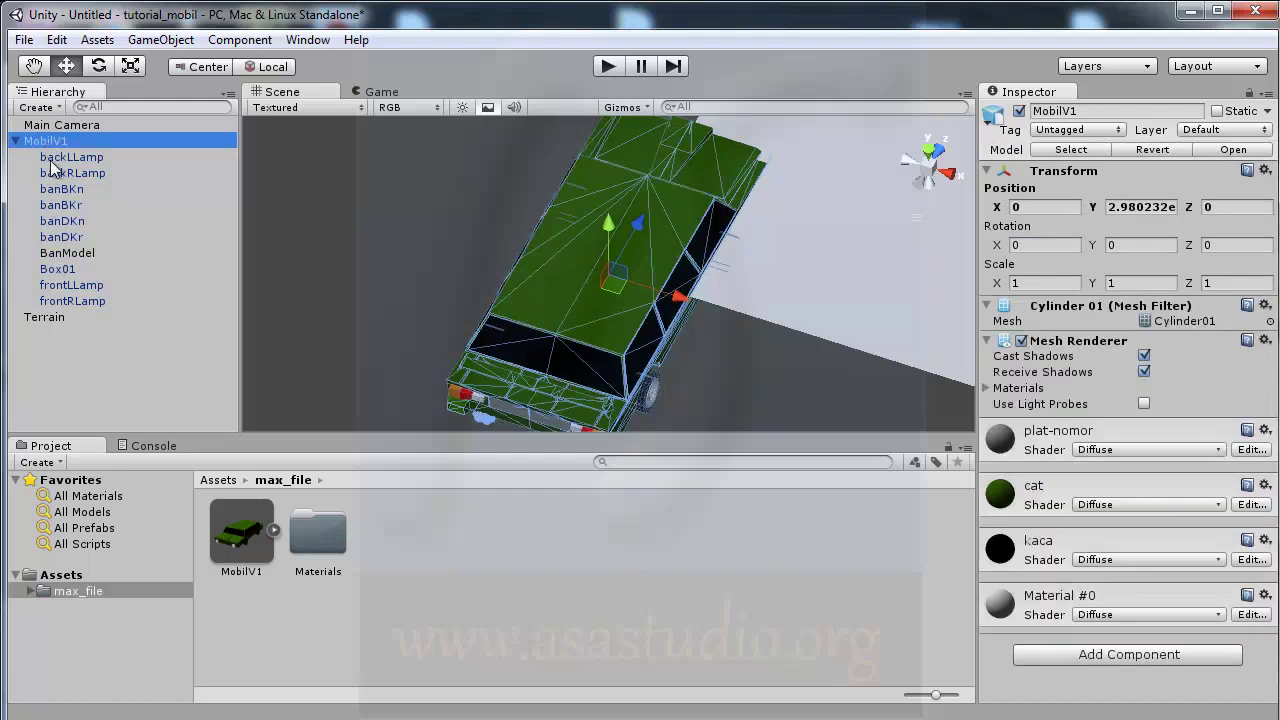
{"action": "left_click", "coordinate": [63, 255]}
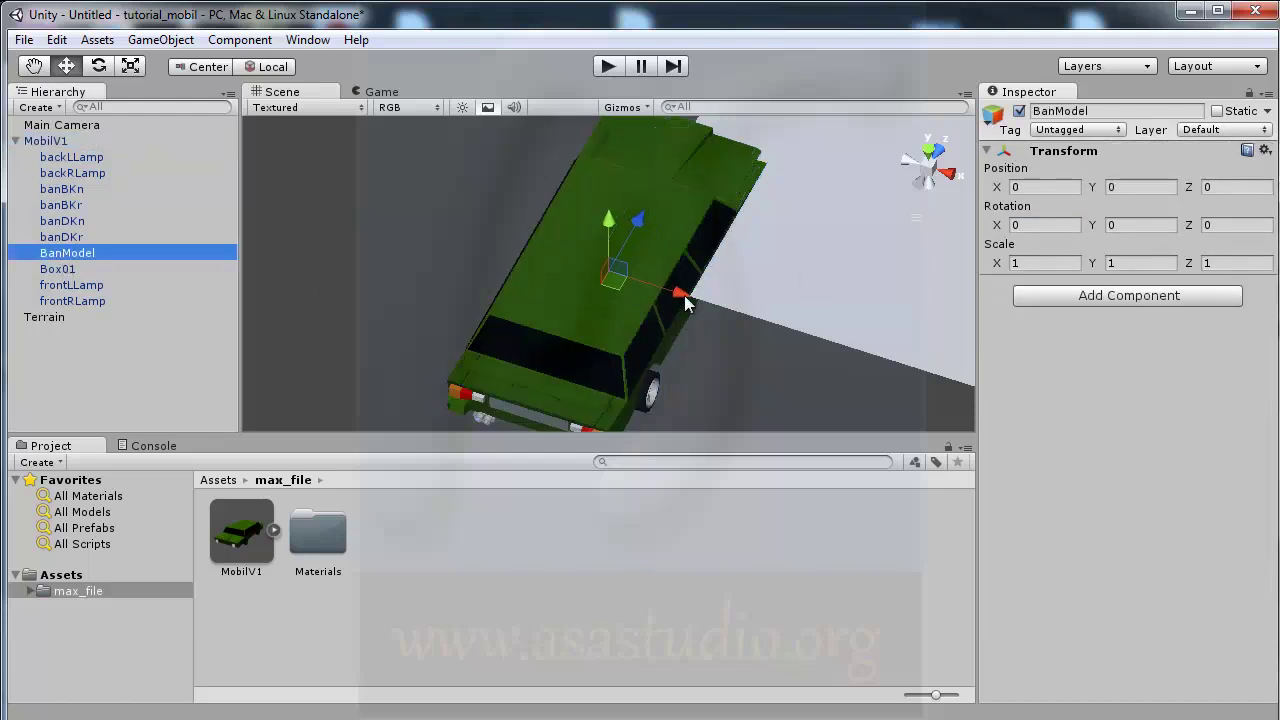
{"action": "left_click", "coordinate": [56, 141]}
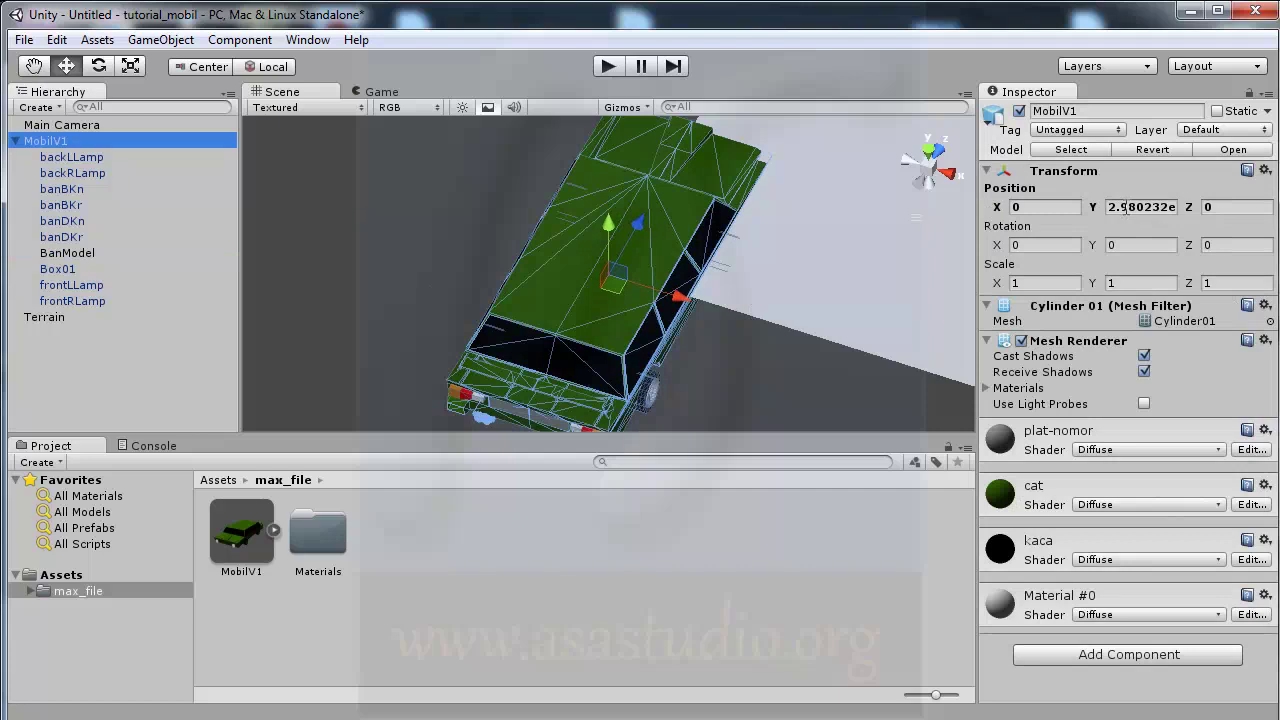
{"action": "left_click", "coordinate": [1127, 207]}
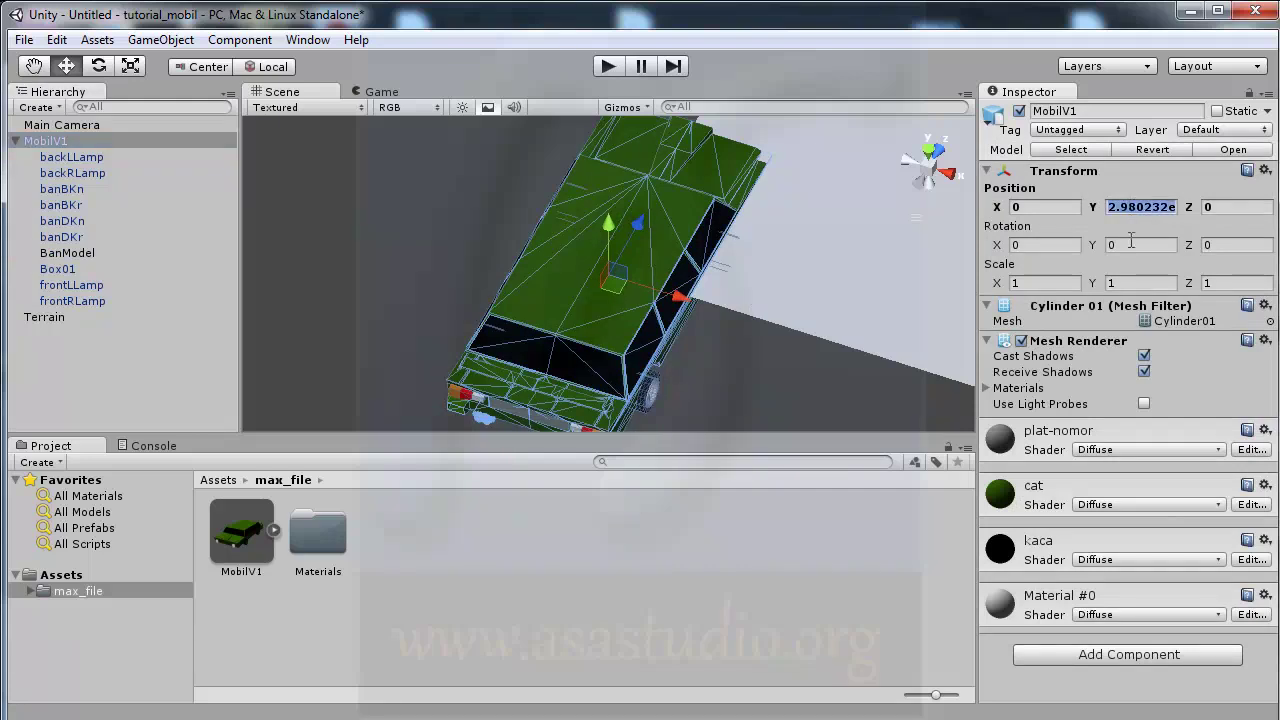
{"action": "type", "text": "0"}
{"action": "key", "text": "Return"}
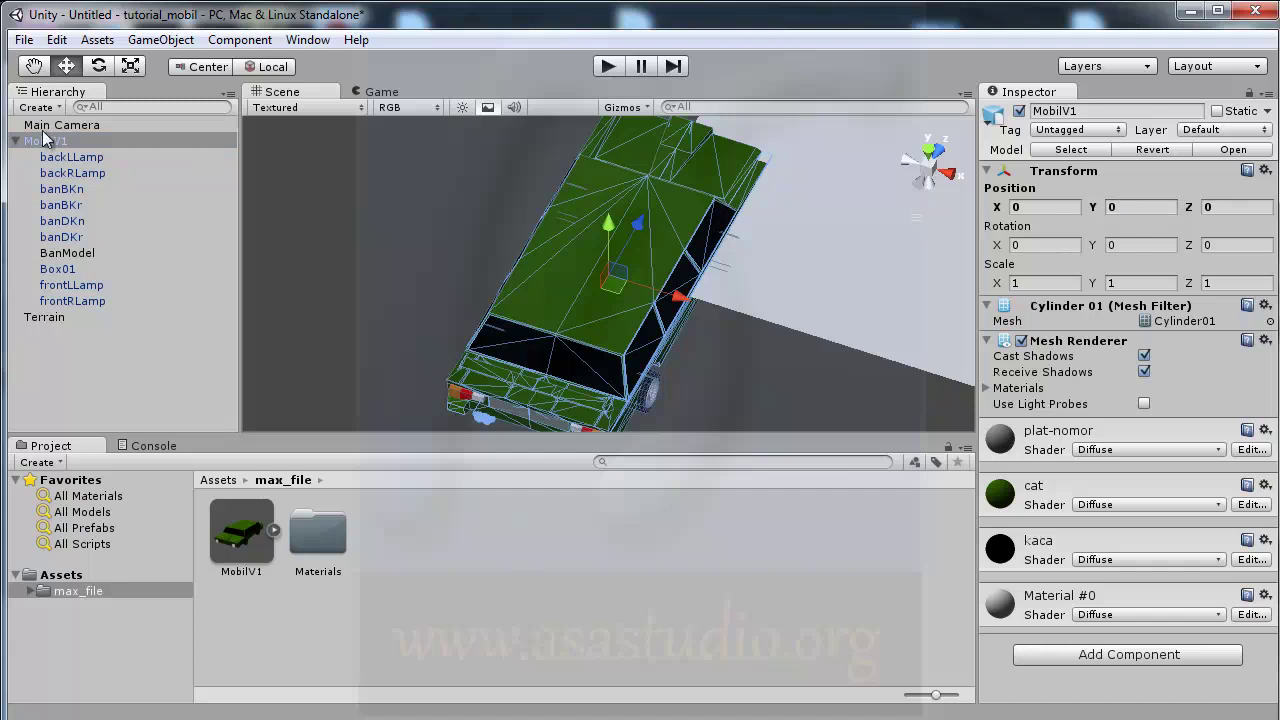
Step: Delete the old BanModel object from MobilV1 and collapse MobilV1's children
{"action": "left_click", "coordinate": [52, 256]}
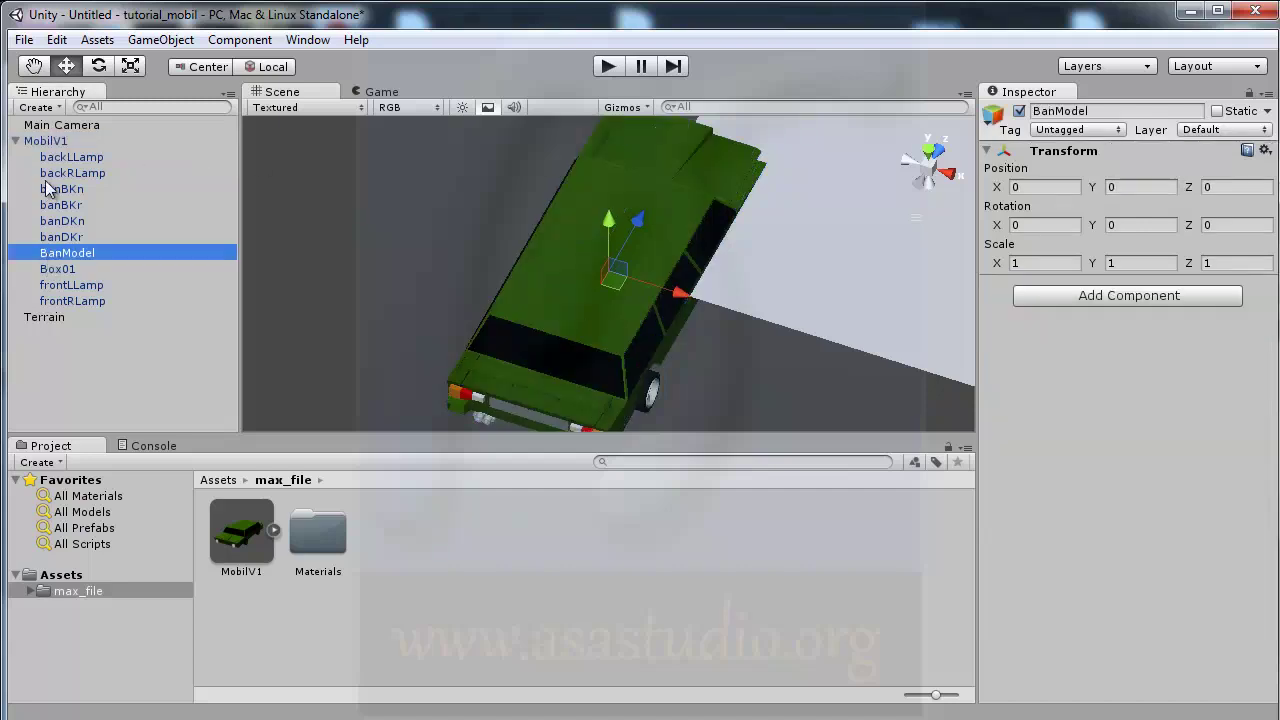
{"action": "left_click", "coordinate": [45, 141]}
{"action": "left_click", "coordinate": [67, 256]}
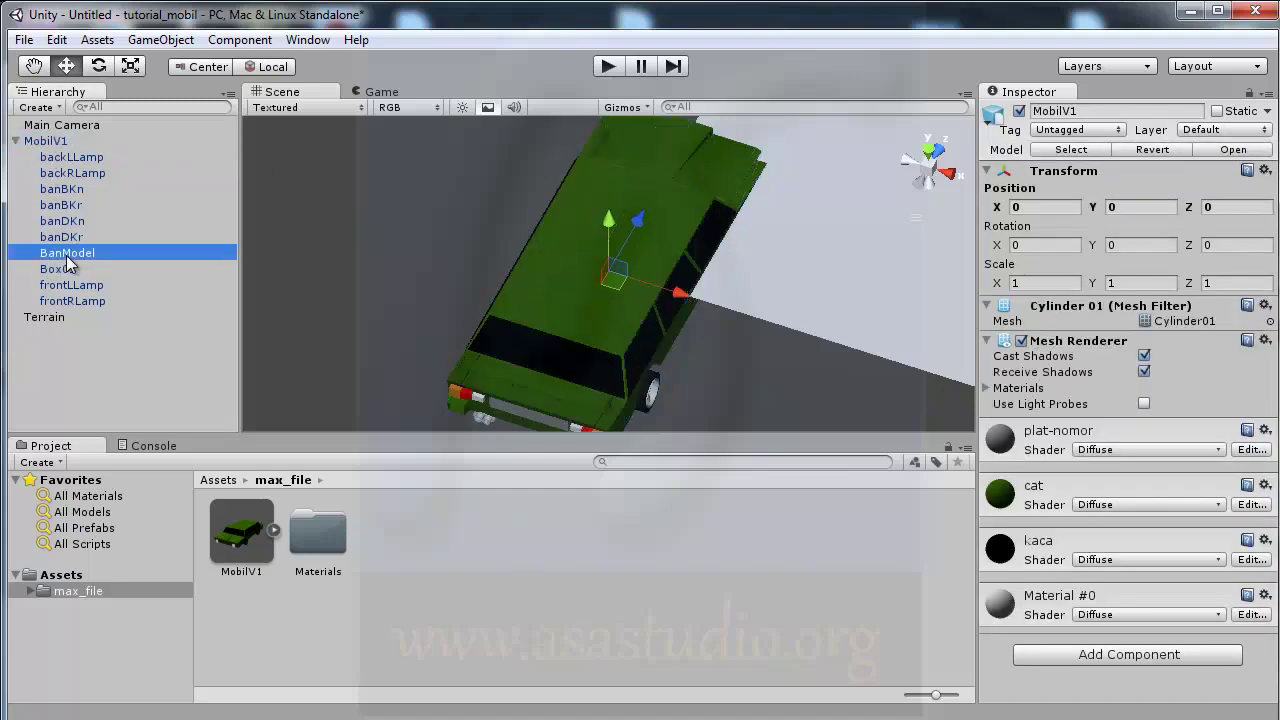
{"action": "left_click", "coordinate": [45, 142]}
{"action": "left_click", "coordinate": [60, 256]}
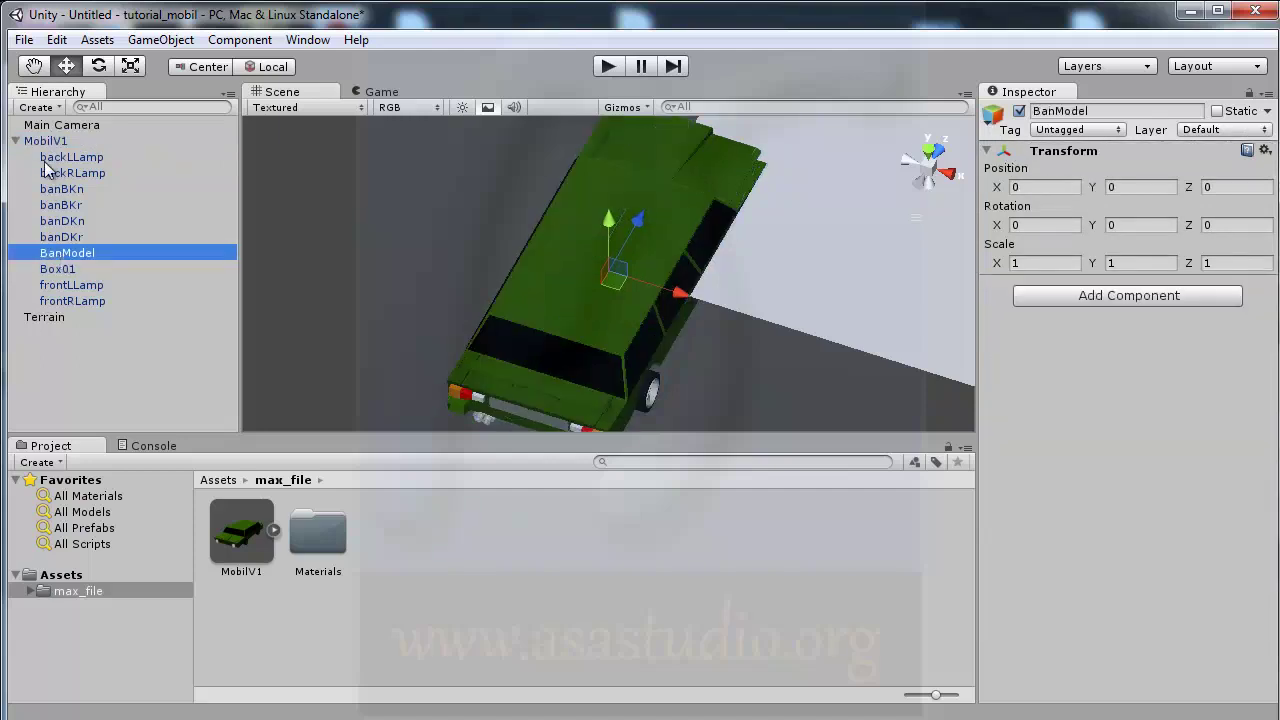
{"action": "left_click", "coordinate": [45, 141]}
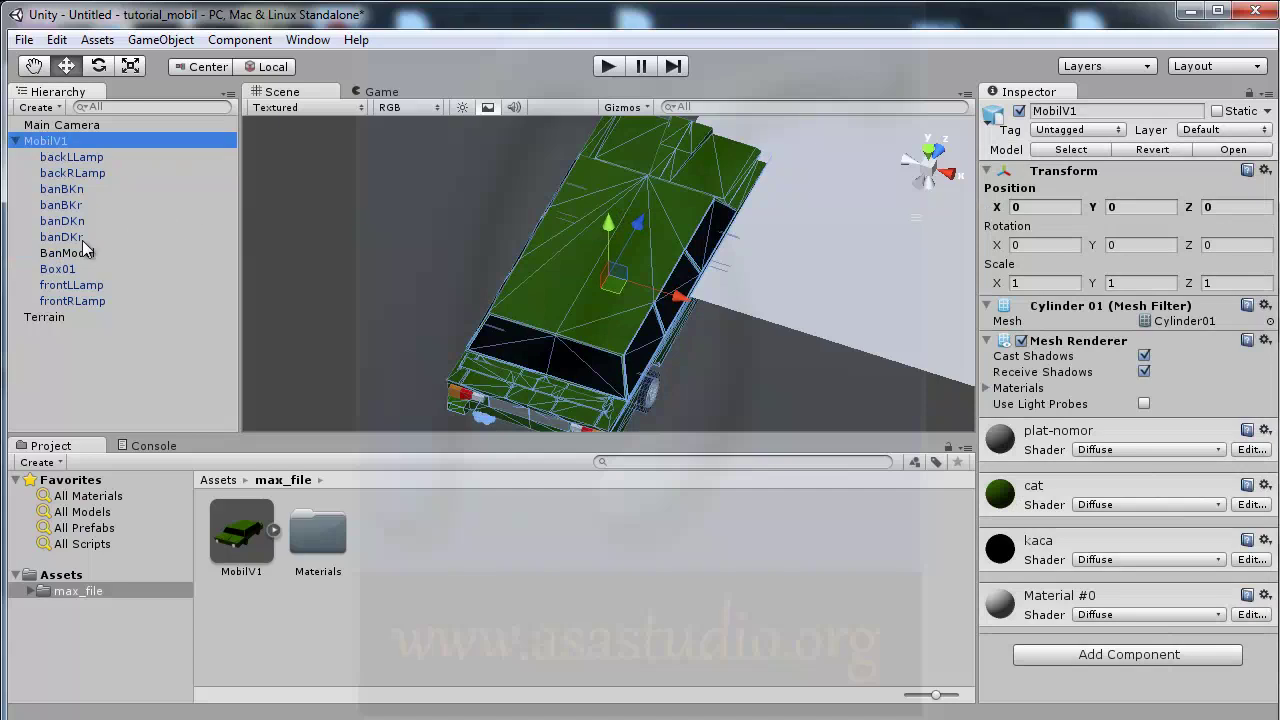
{"action": "left_click", "coordinate": [75, 254]}
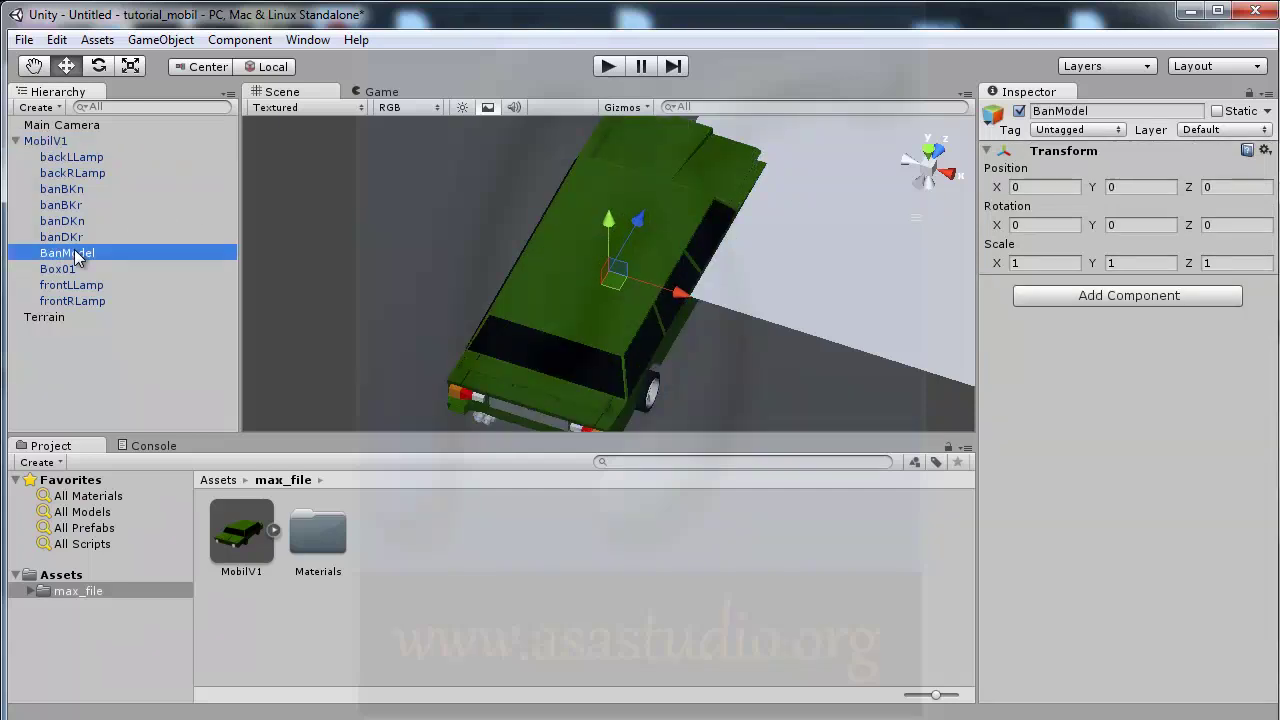
{"action": "key", "text": "Delete"}
{"action": "left_click", "coordinate": [38, 126]}
{"action": "left_click", "coordinate": [40, 141]}
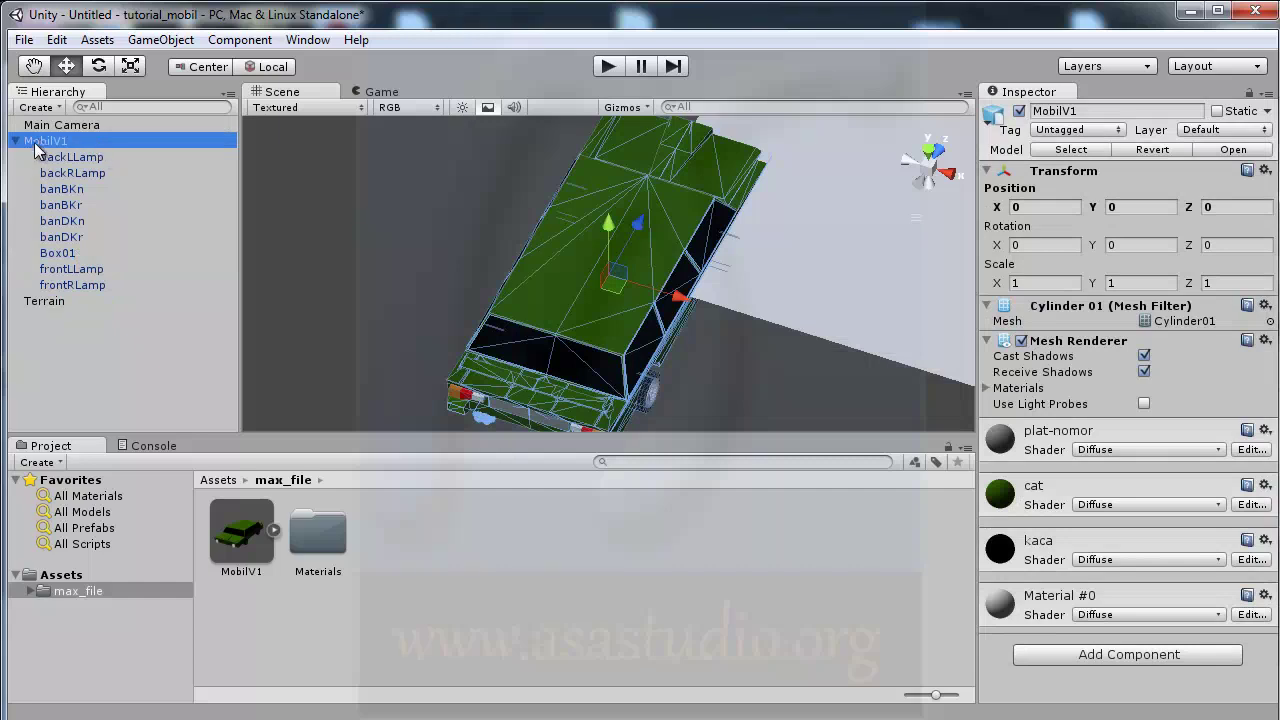
{"action": "left_click", "coordinate": [36, 144]}
{"action": "left_click", "coordinate": [16, 141]}
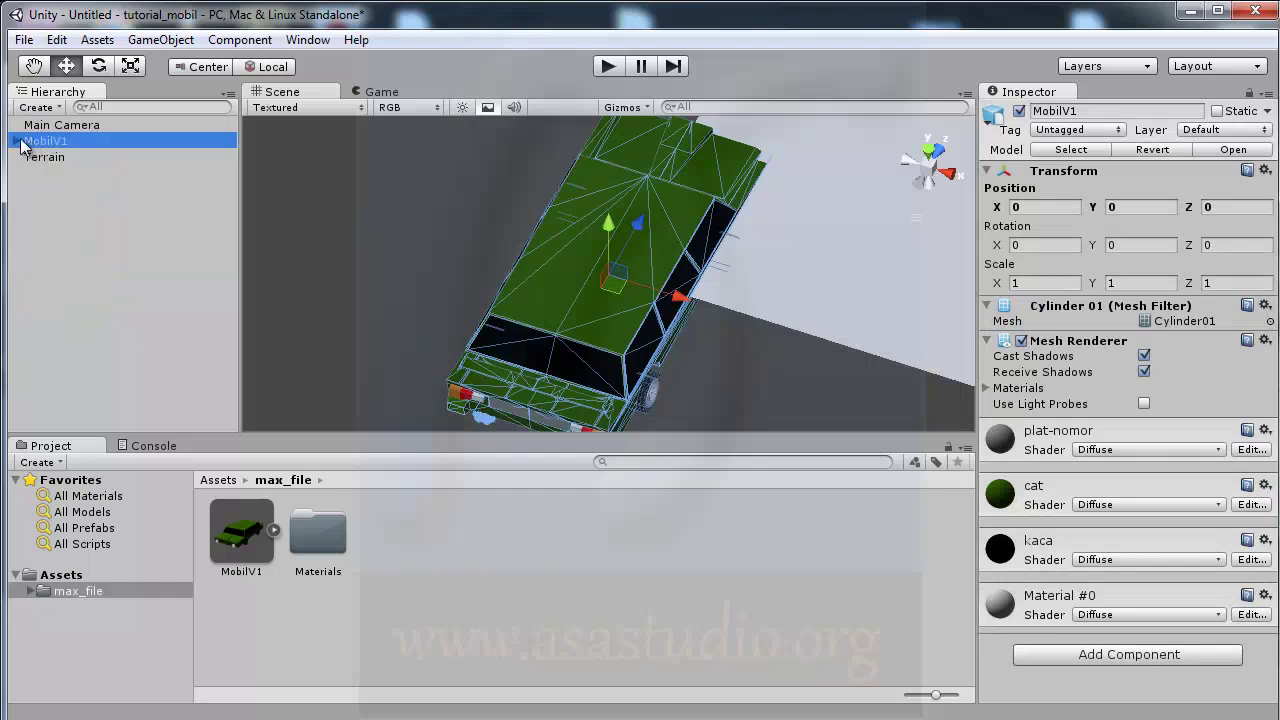
Step: Create an empty GameObject, drag it under MobilV1 and name it BanModel
{"action": "left_click", "coordinate": [177, 45]}
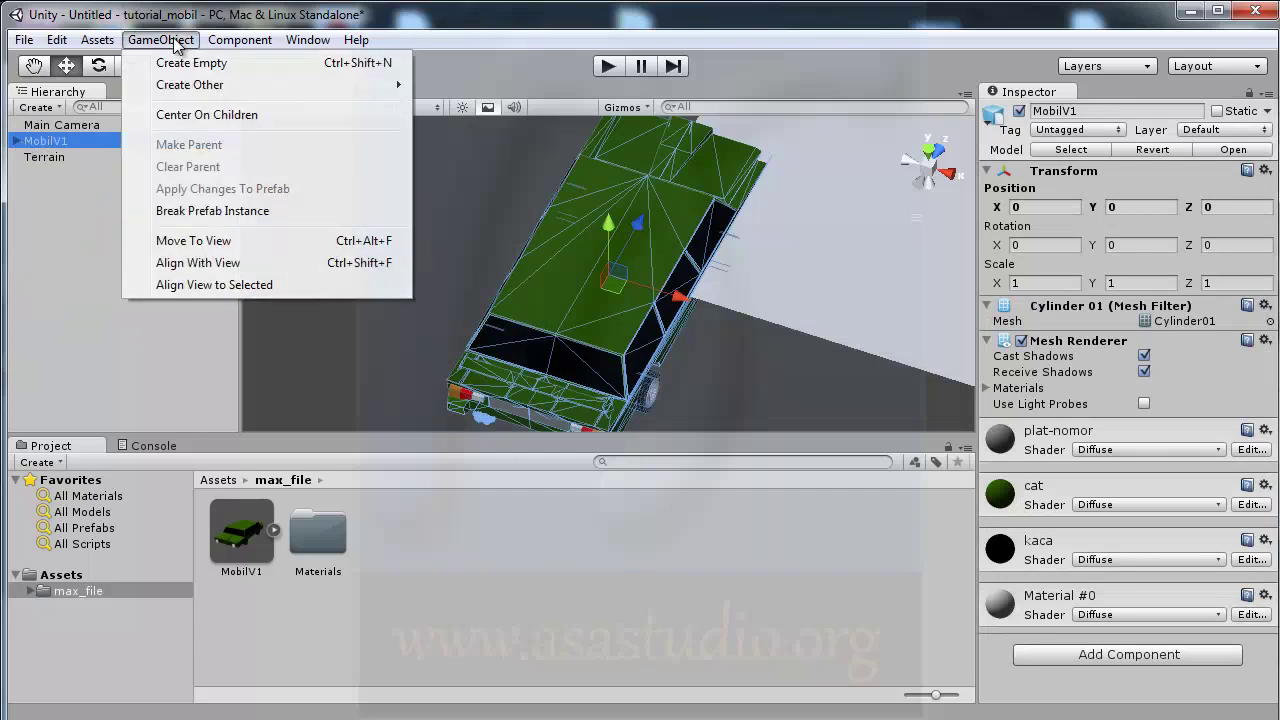
{"action": "left_click", "coordinate": [182, 67]}
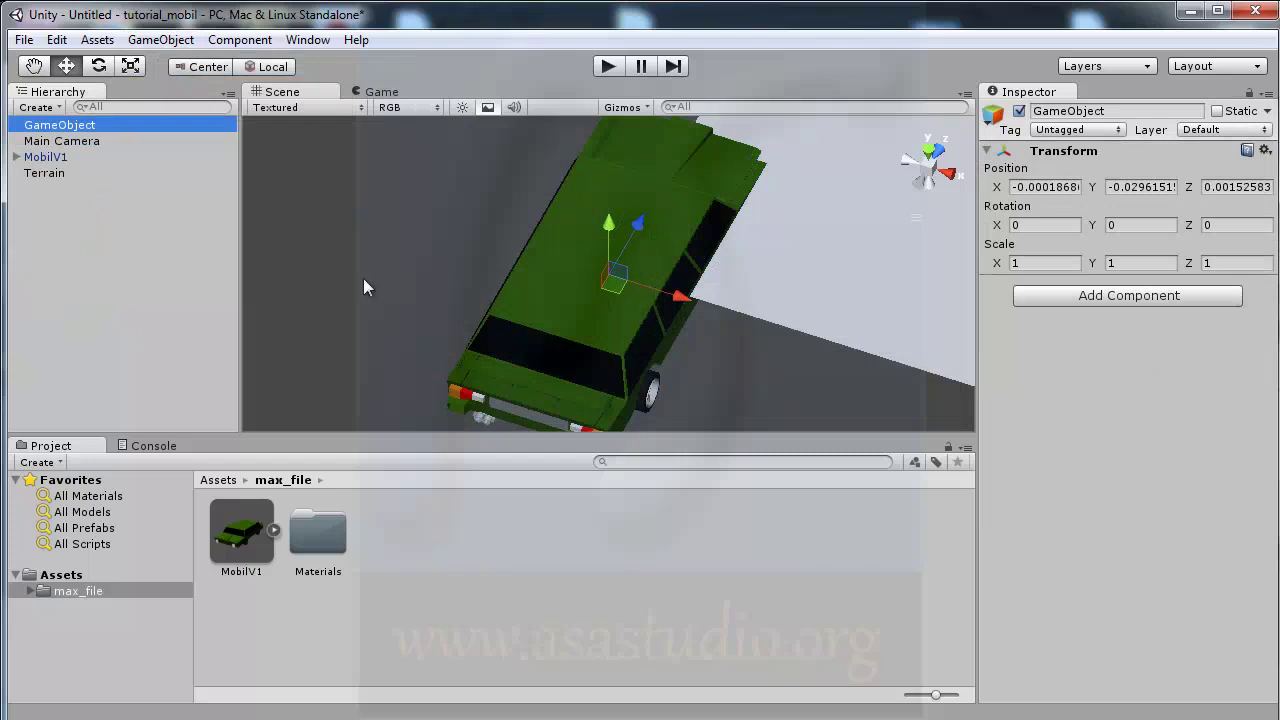
{"action": "left_click_drag", "start_coordinate": [52, 126], "coordinate": [50, 165]}
{"action": "left_click", "coordinate": [16, 141]}
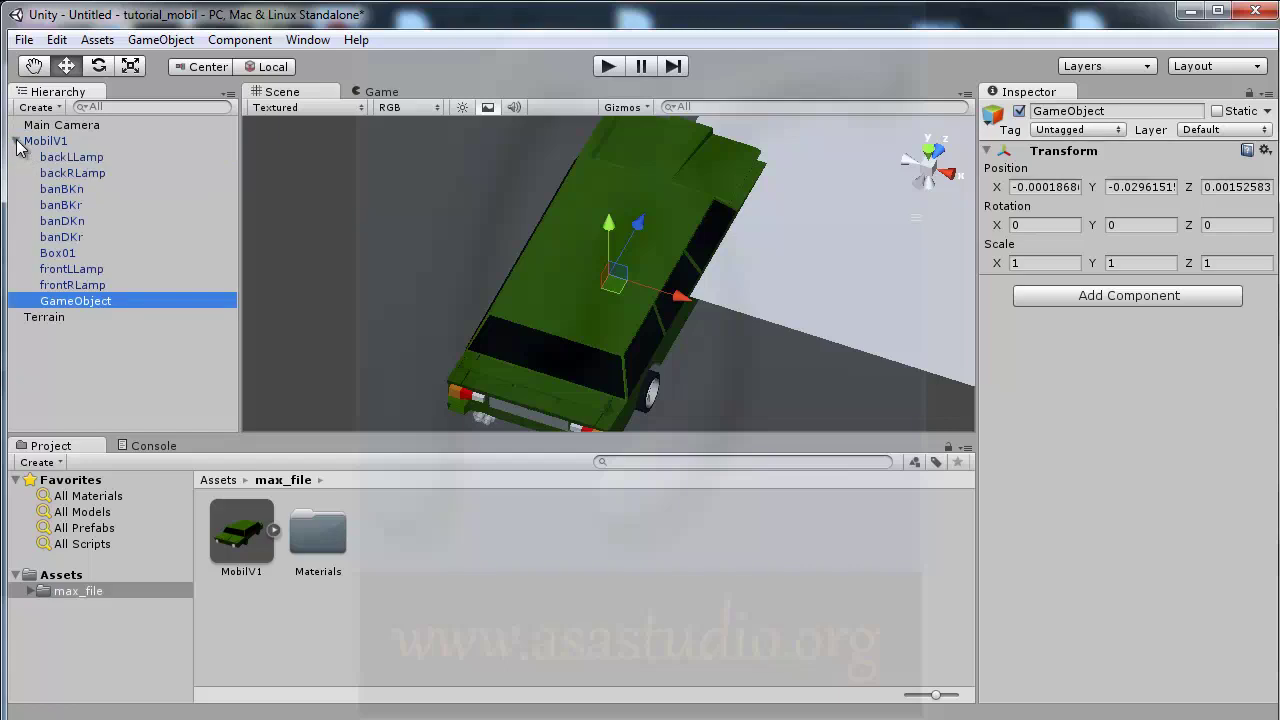
{"action": "left_click", "coordinate": [78, 301]}
{"action": "type", "text": "Ban"}
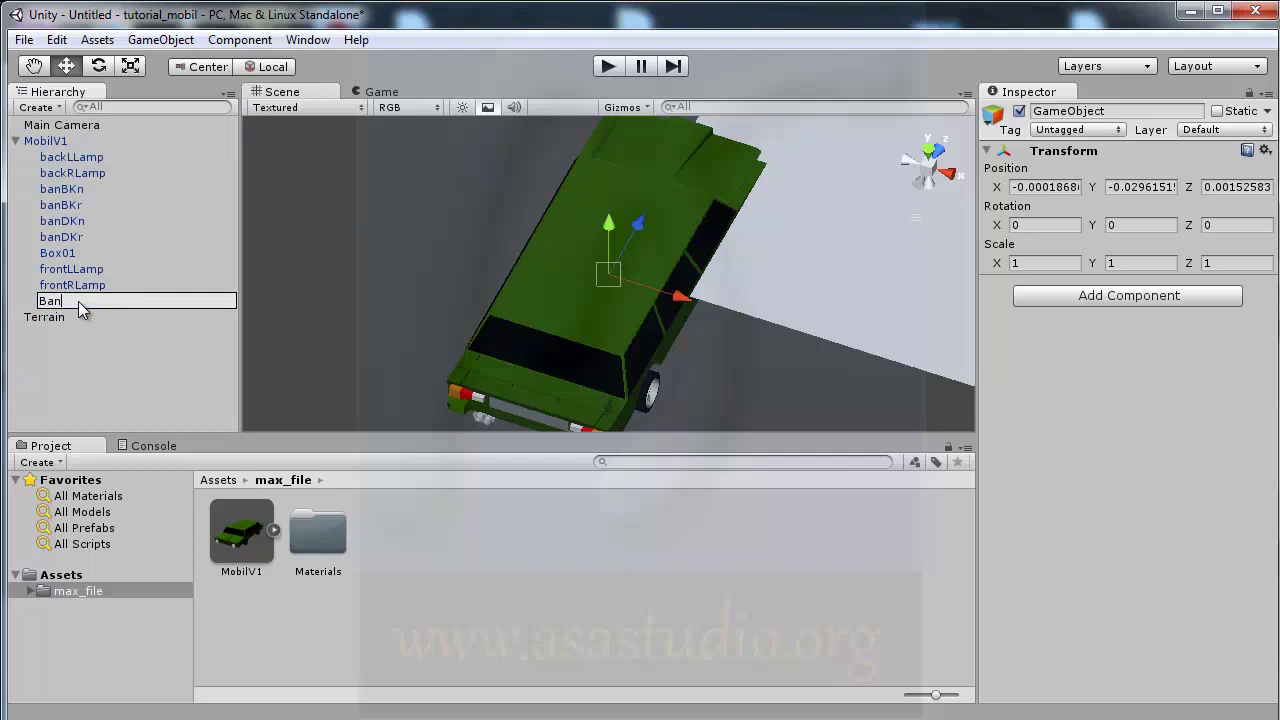
{"action": "type", "text": "Model"}
{"action": "key", "text": "Return"}
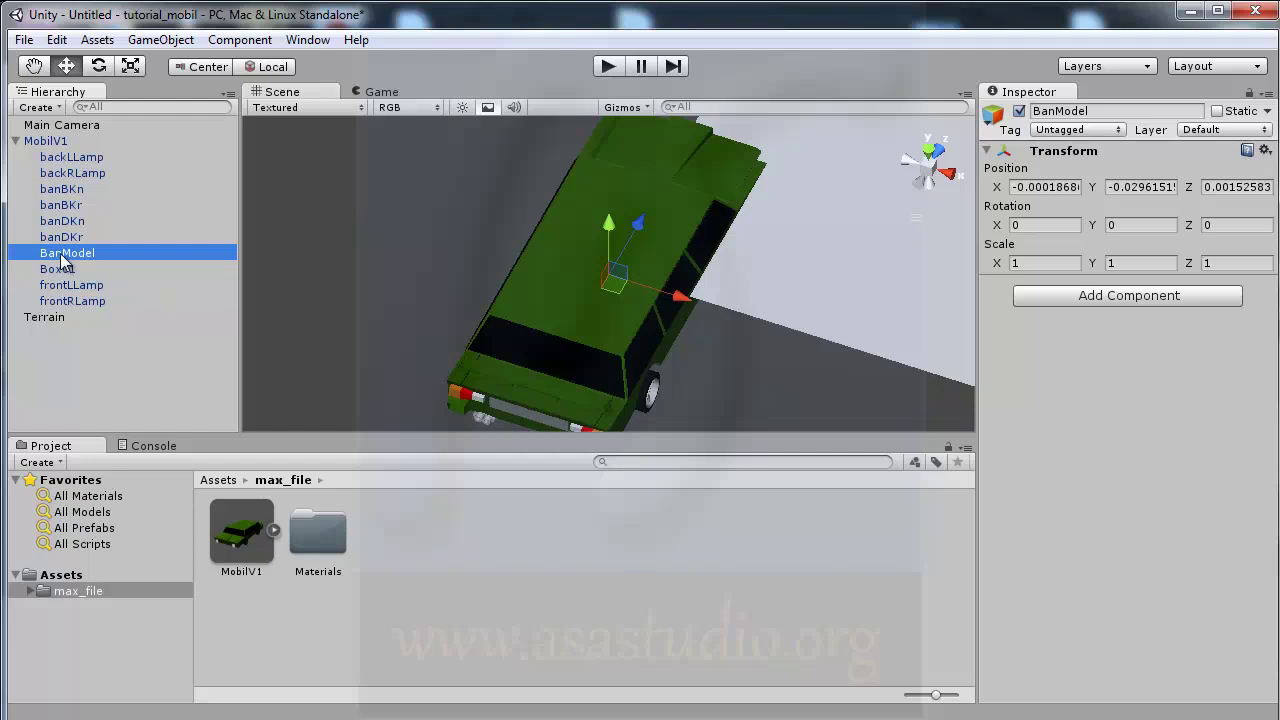
{"action": "key", "text": "F2"}
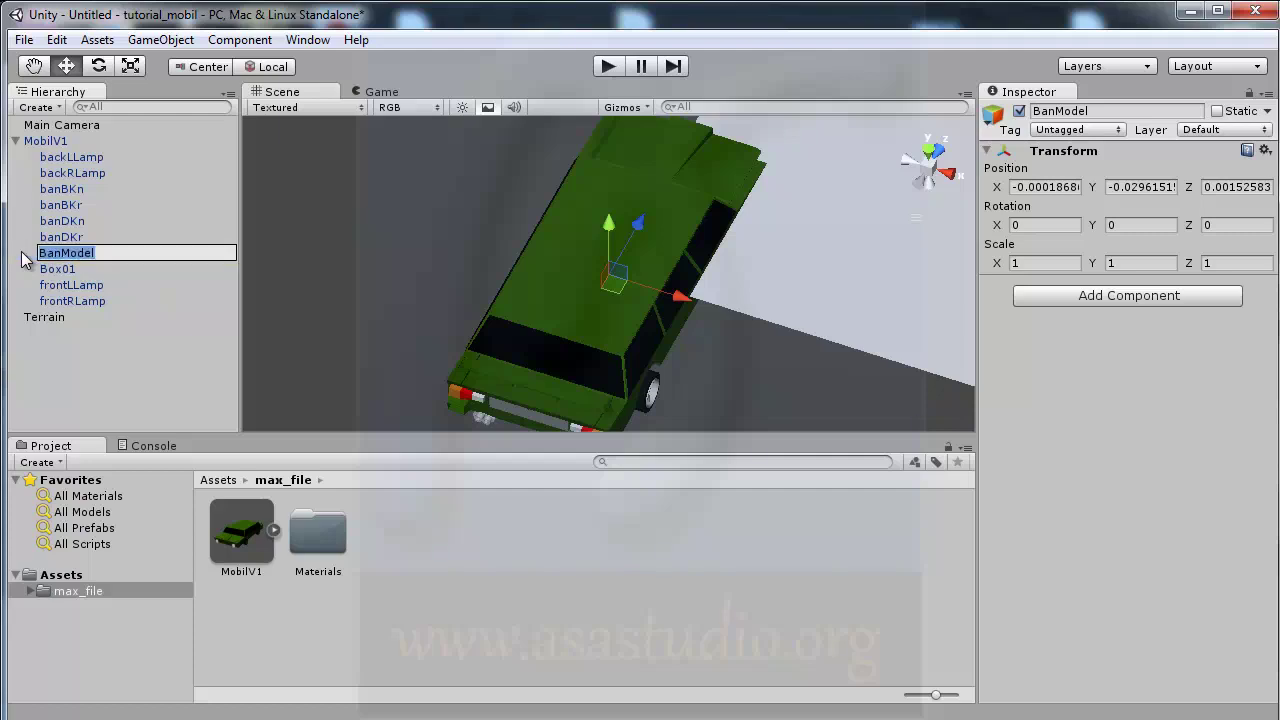
Step: Duplicate BanModel with Ctrl+D and rename the copy BanCollider
{"action": "key", "text": "ctrl+d"}
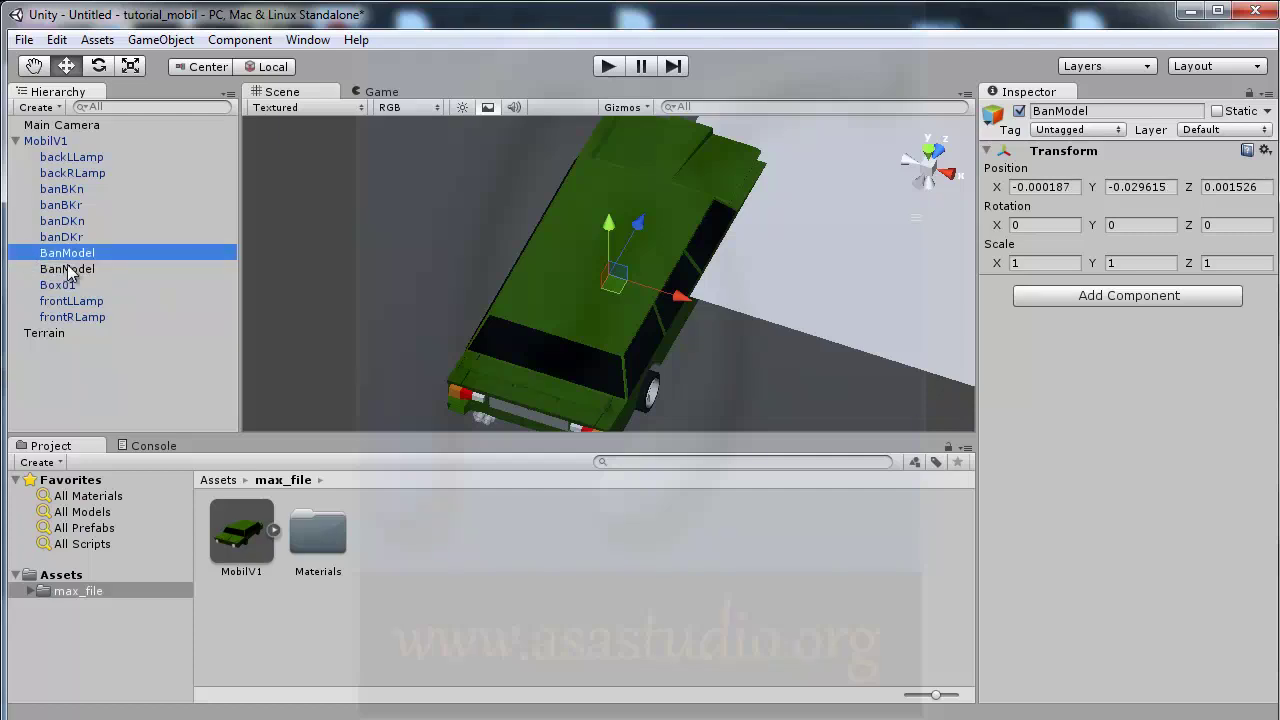
{"action": "left_click", "coordinate": [75, 258]}
{"action": "left_click_drag", "start_coordinate": [62, 252], "coordinate": [131, 252]}
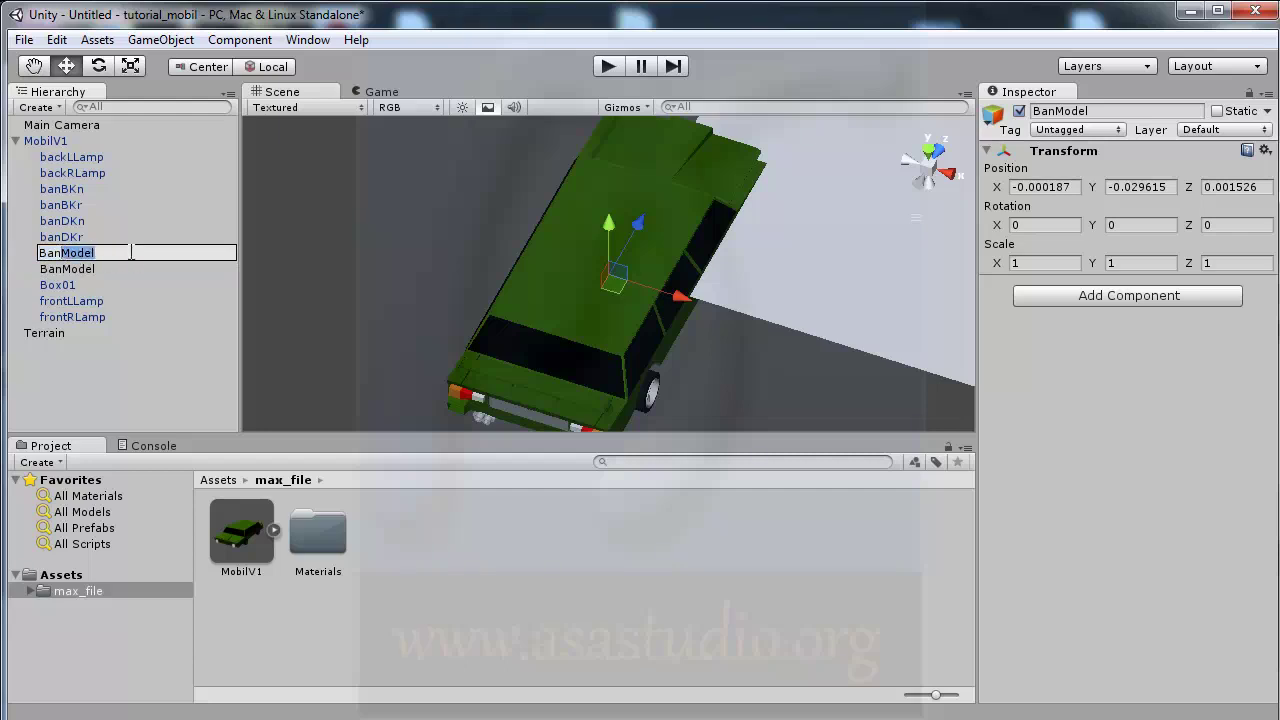
{"action": "type", "text": "Collider"}
{"action": "key", "text": "Return"}
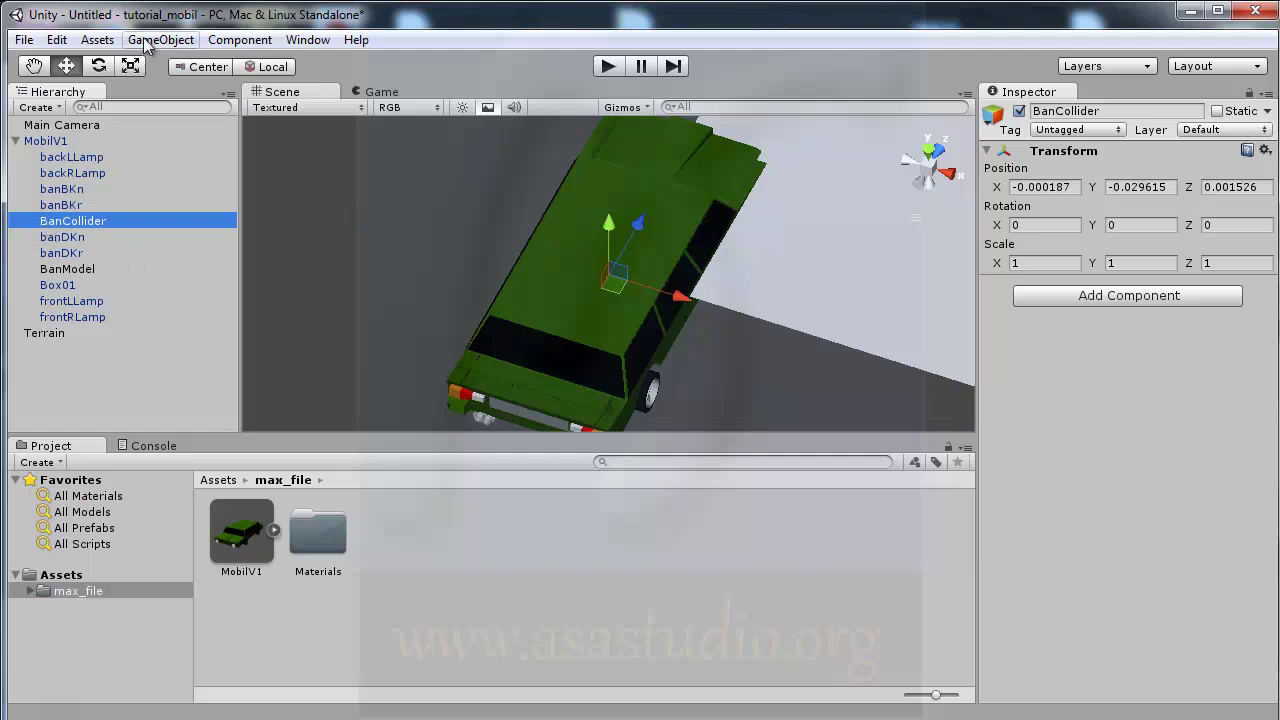
Step: With banBKn selected, create an empty GameObject named BanCBKn
{"action": "left_click", "coordinate": [62, 190]}
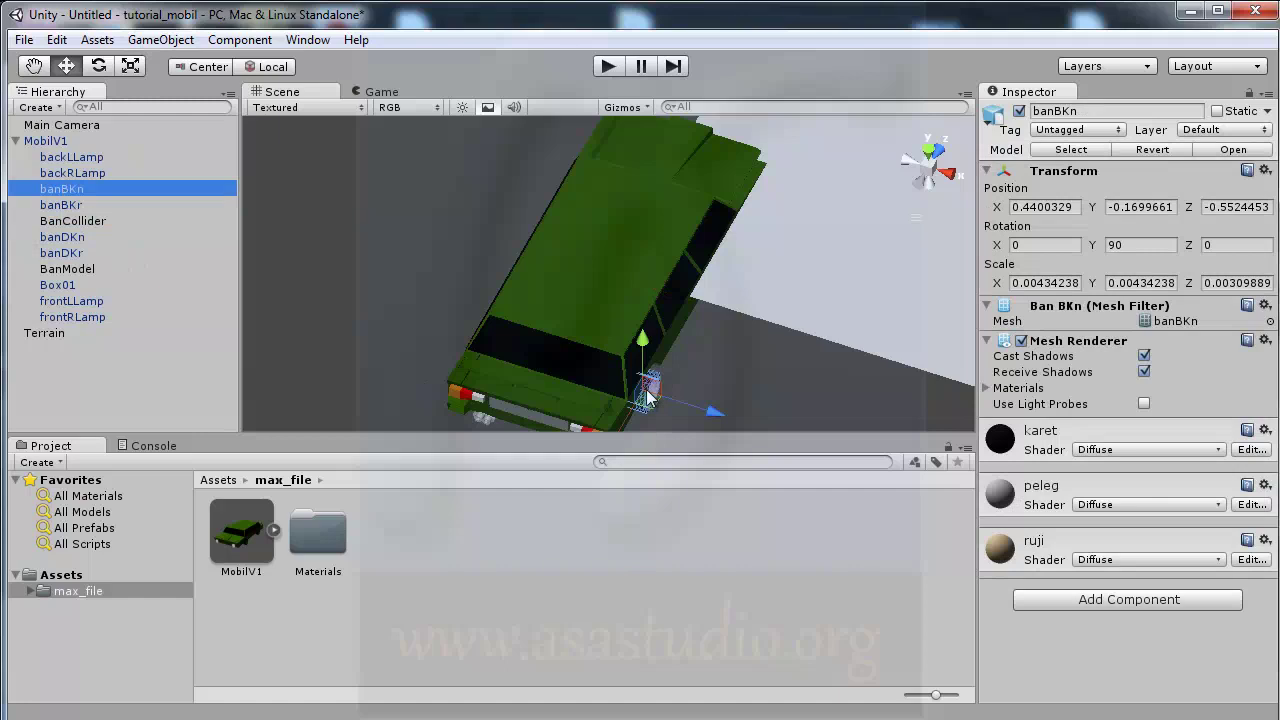
{"action": "left_click", "coordinate": [157, 42]}
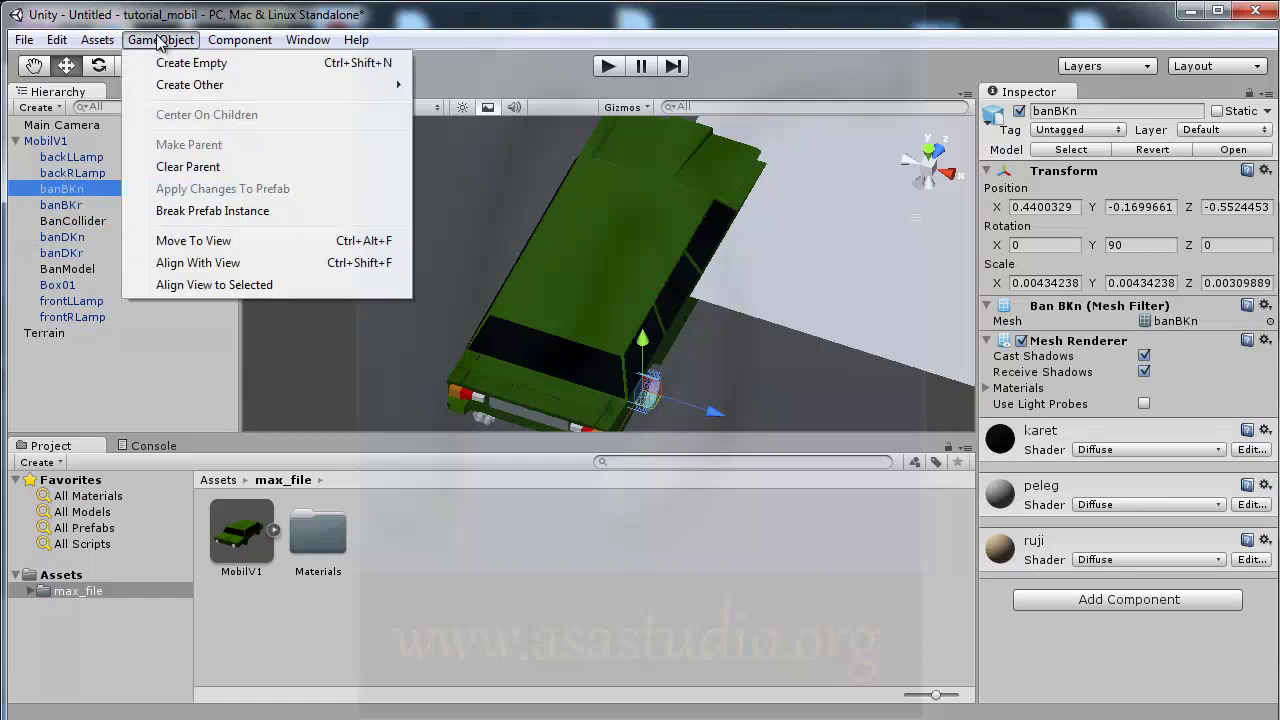
{"action": "left_click", "coordinate": [162, 62]}
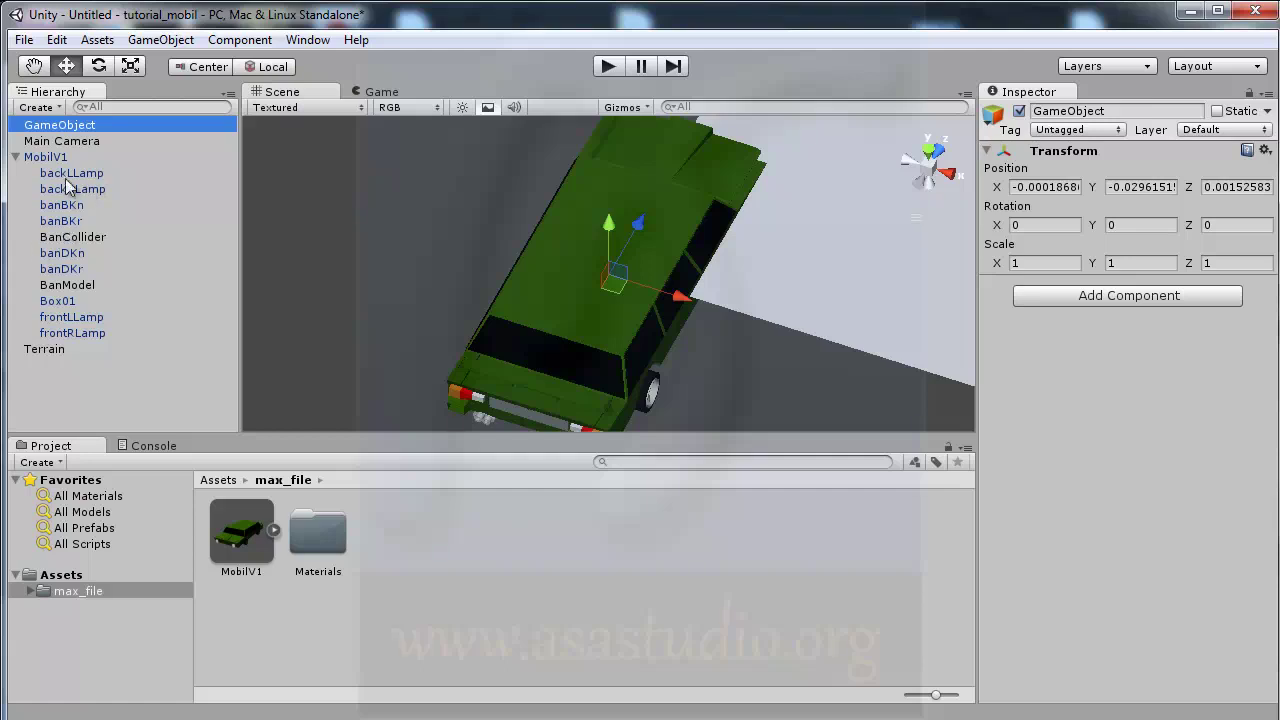
{"action": "left_click", "coordinate": [50, 129]}
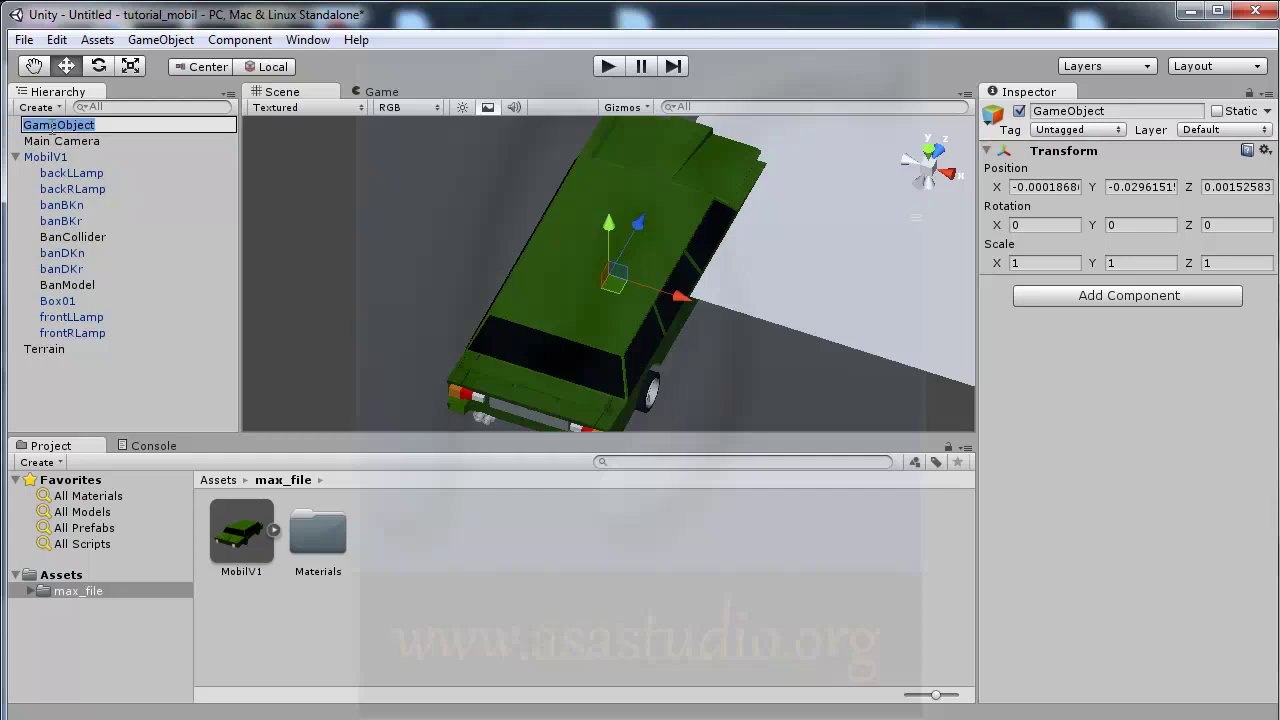
{"action": "type", "text": "BanC"}
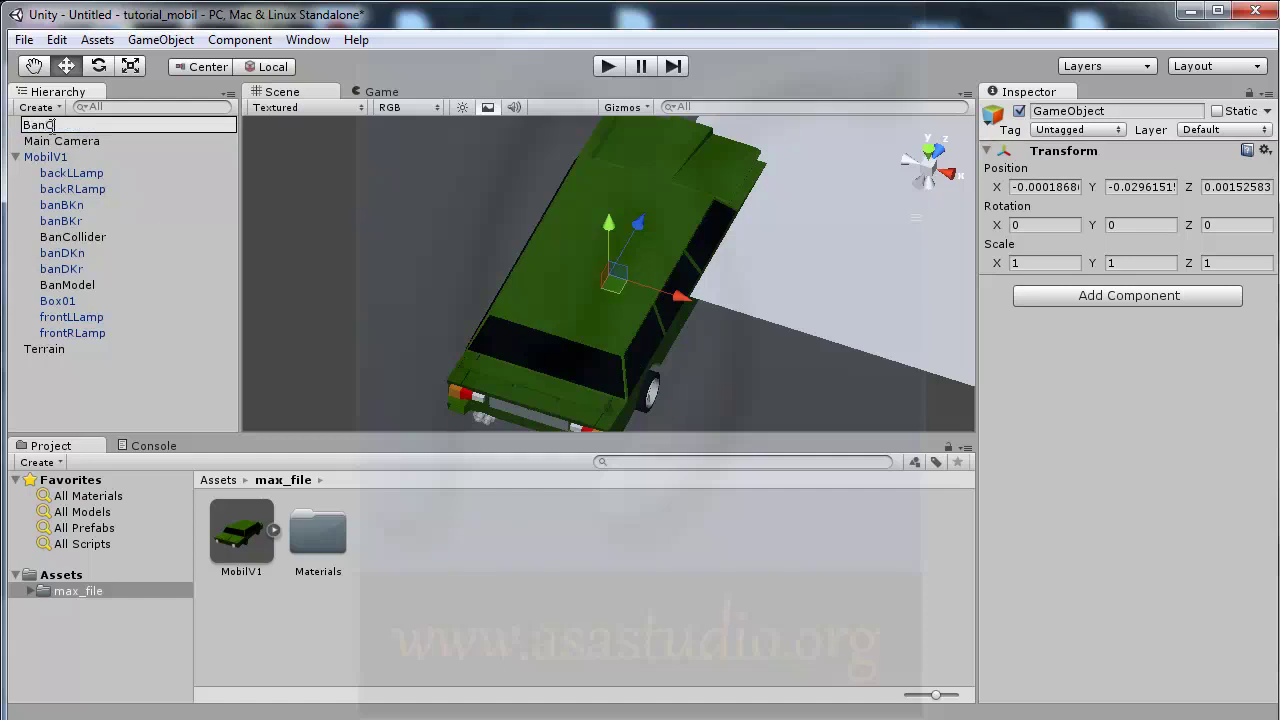
{"action": "type", "text": "BKn"}
{"action": "key", "text": "Return"}
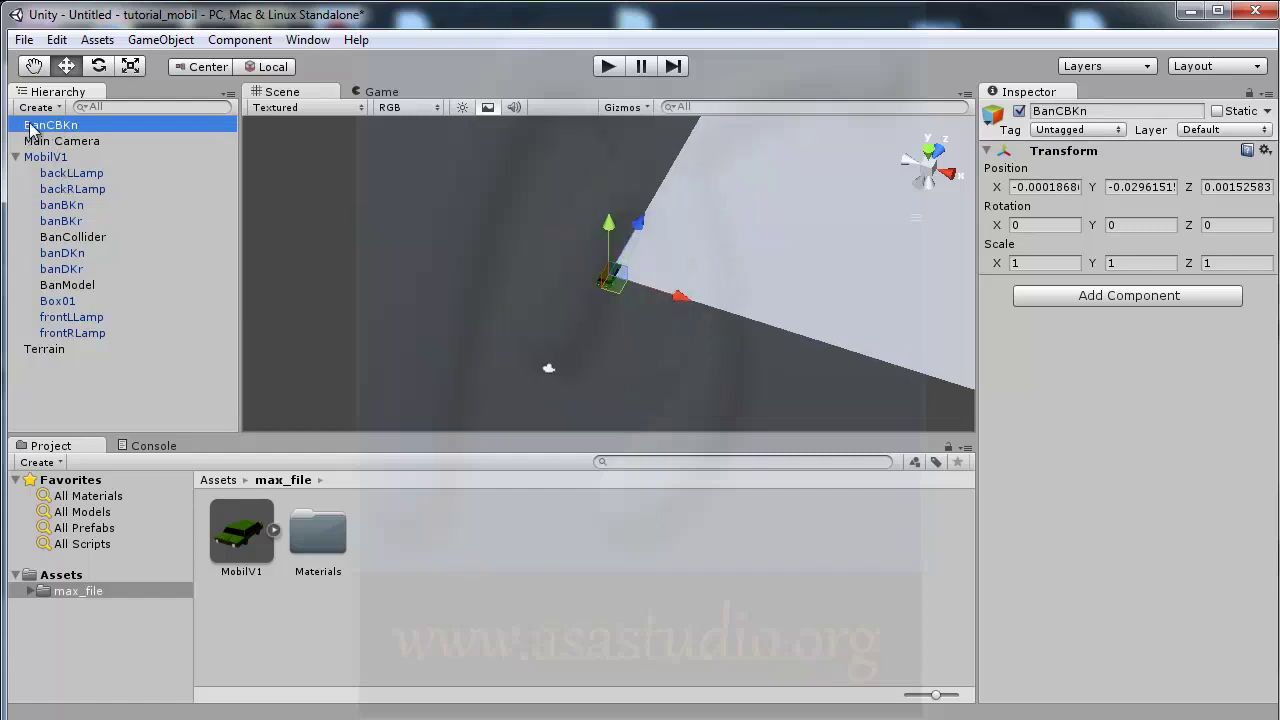
Step: Parent BanCBKn under banBKn and reset its position to 0, 0, 0
{"action": "left_click_drag", "start_coordinate": [30, 128], "coordinate": [51, 207]}
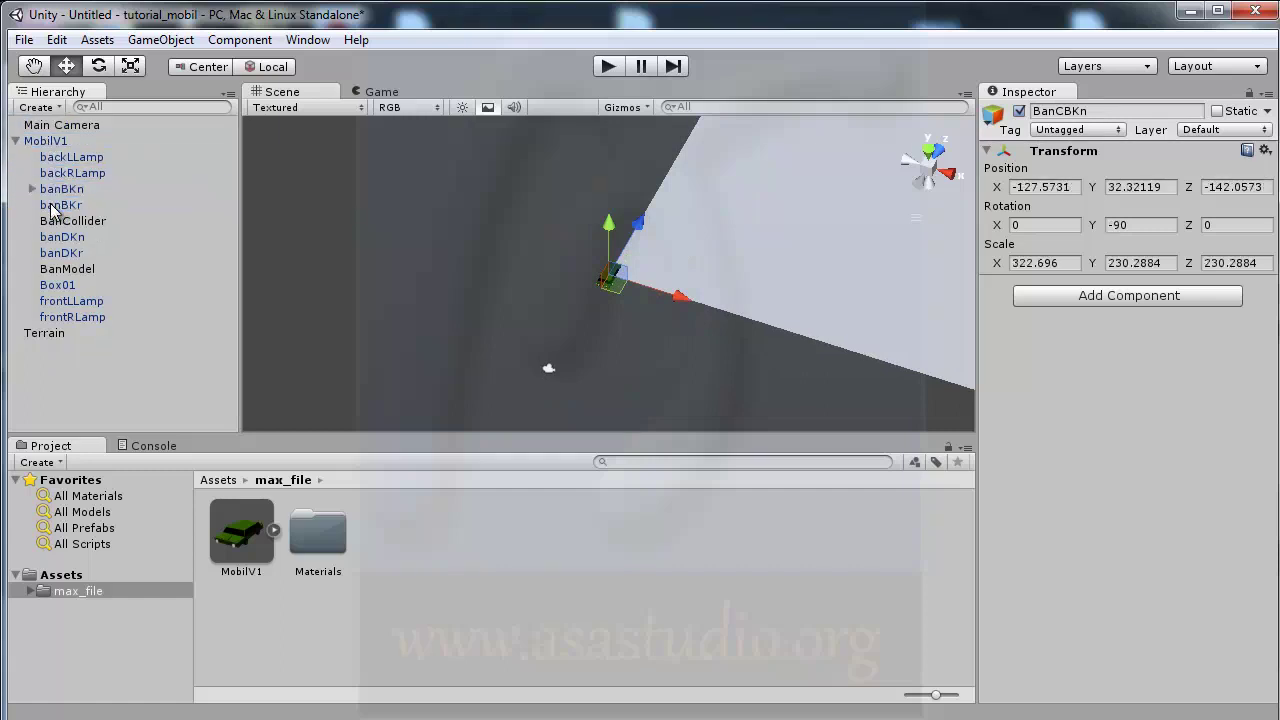
{"action": "left_click", "coordinate": [32, 189]}
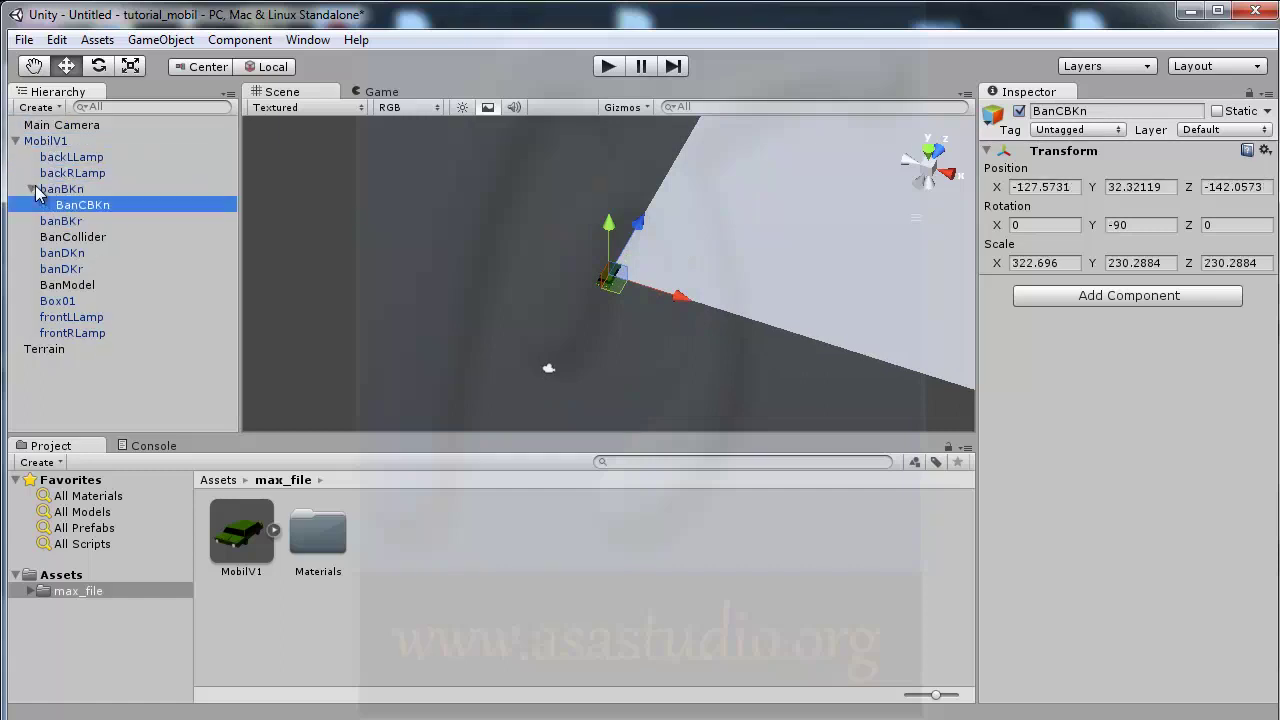
{"action": "key", "text": "F2"}
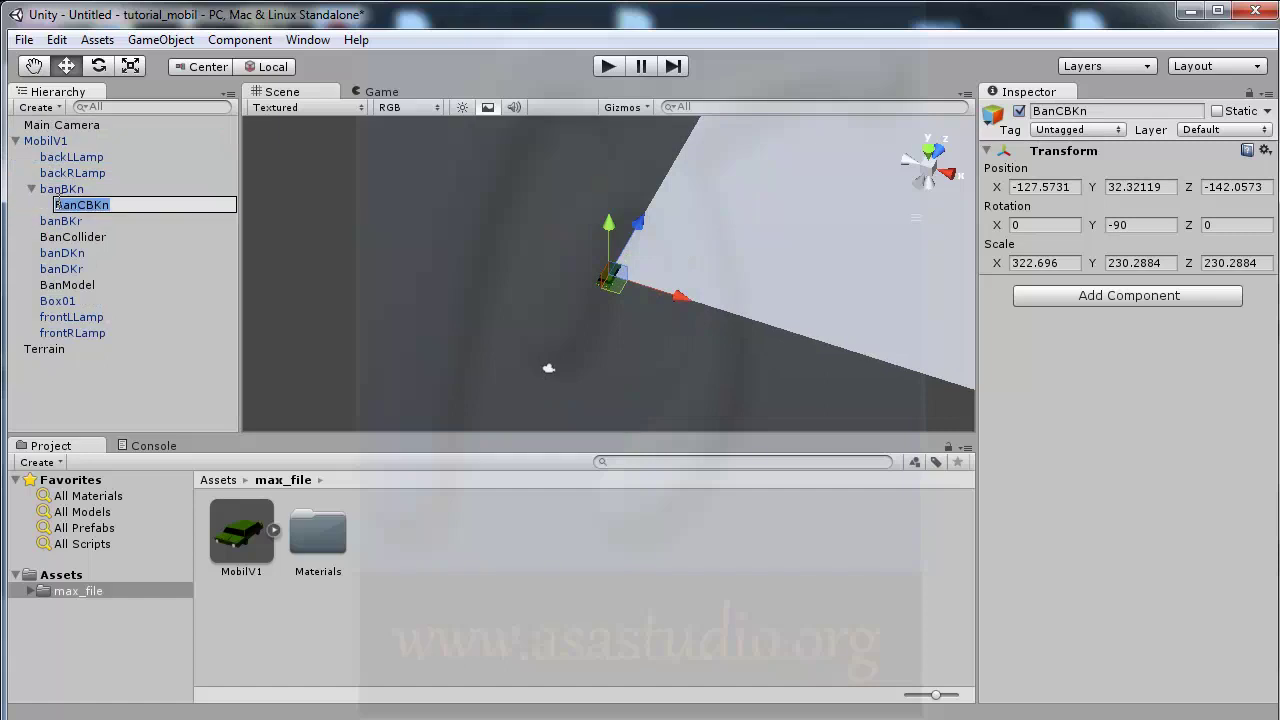
{"action": "left_click", "coordinate": [40, 205]}
{"action": "left_click", "coordinate": [1265, 150]}
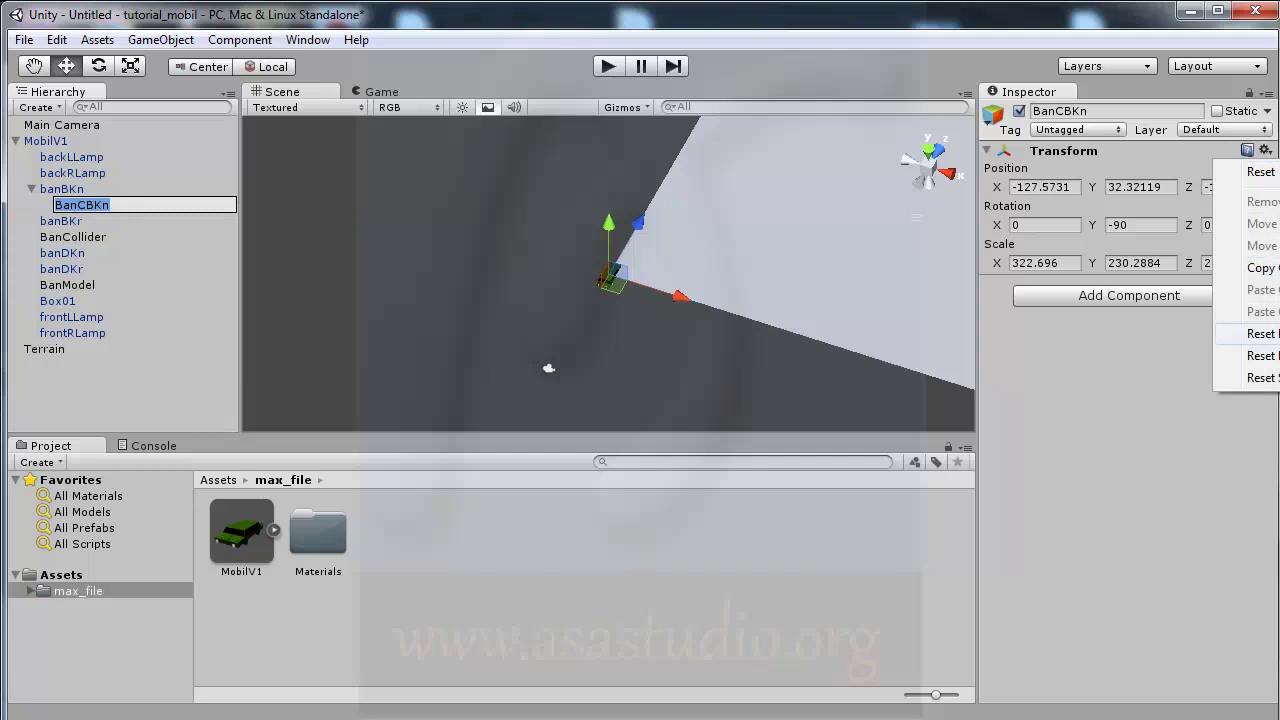
{"action": "left_click", "coordinate": [1262, 333]}
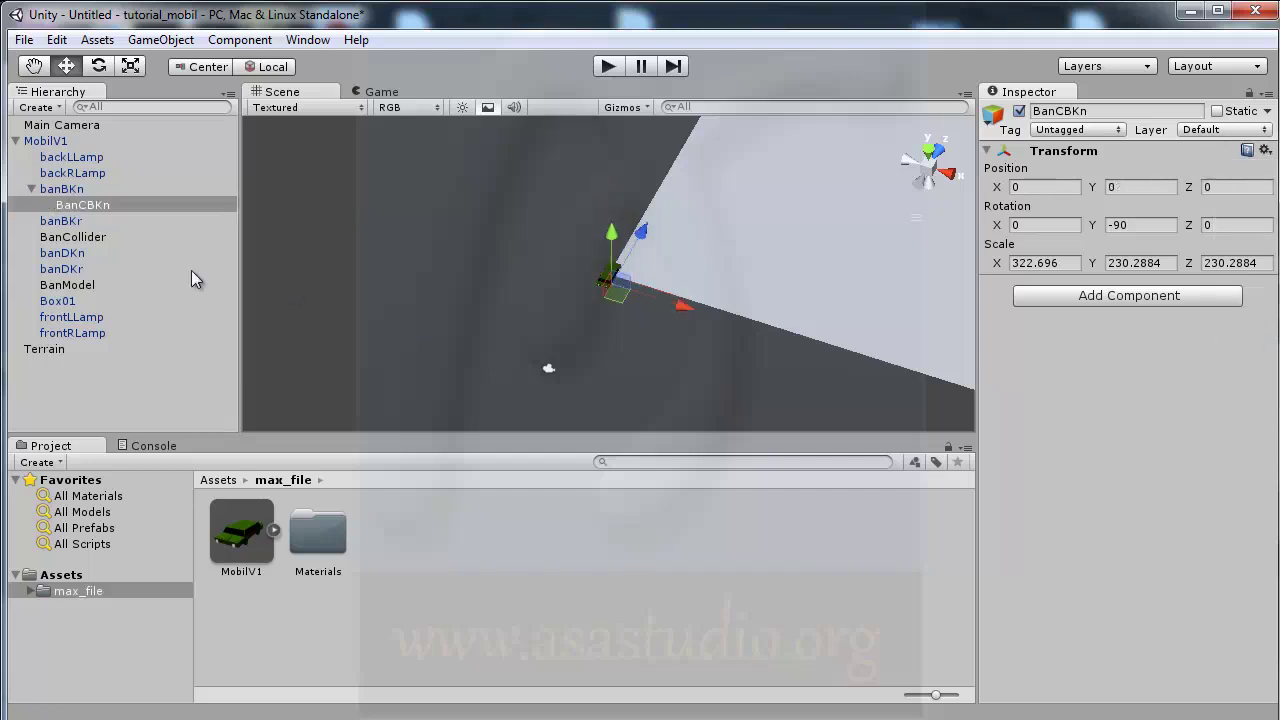
{"action": "left_click", "coordinate": [44, 142]}
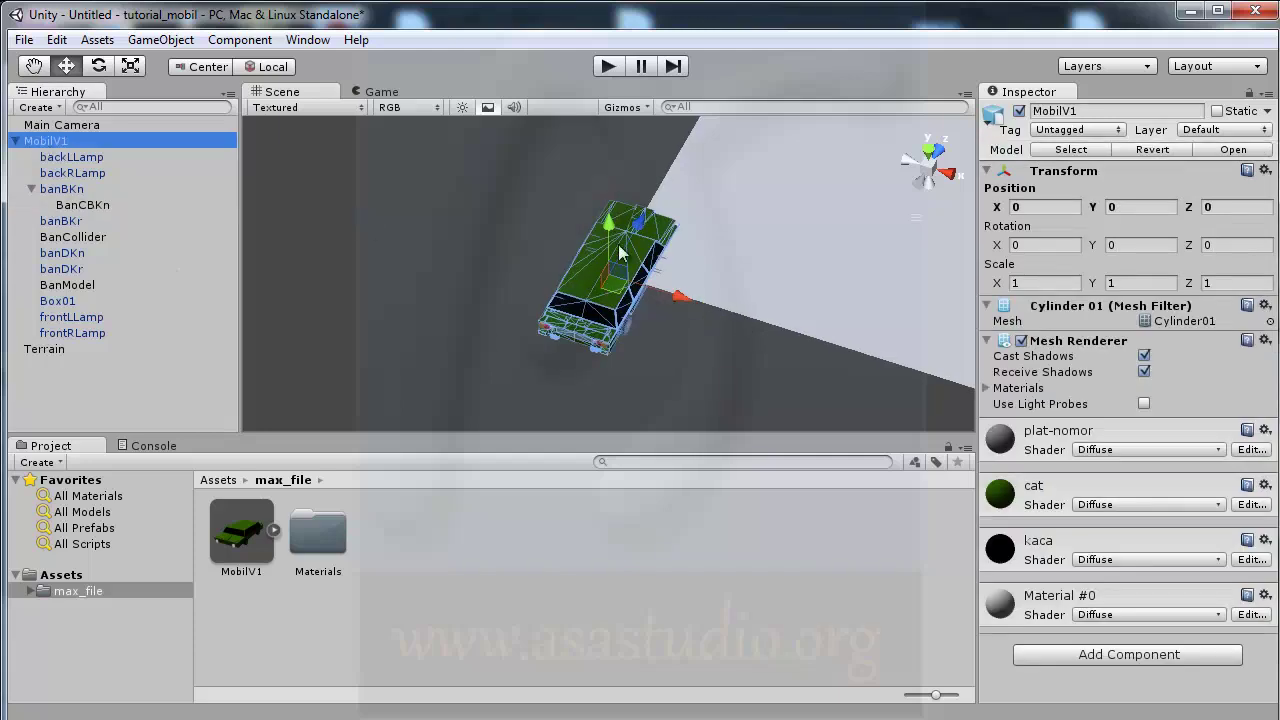
Step: Move BanCBKn from banBKn into BanCollider, keeping it at the wheel's location
{"action": "scroll", "coordinate": [663, 335], "scroll_direction": "up", "scroll_amount": 2}
{"action": "scroll", "coordinate": [667, 335], "scroll_direction": "up", "scroll_amount": 2}
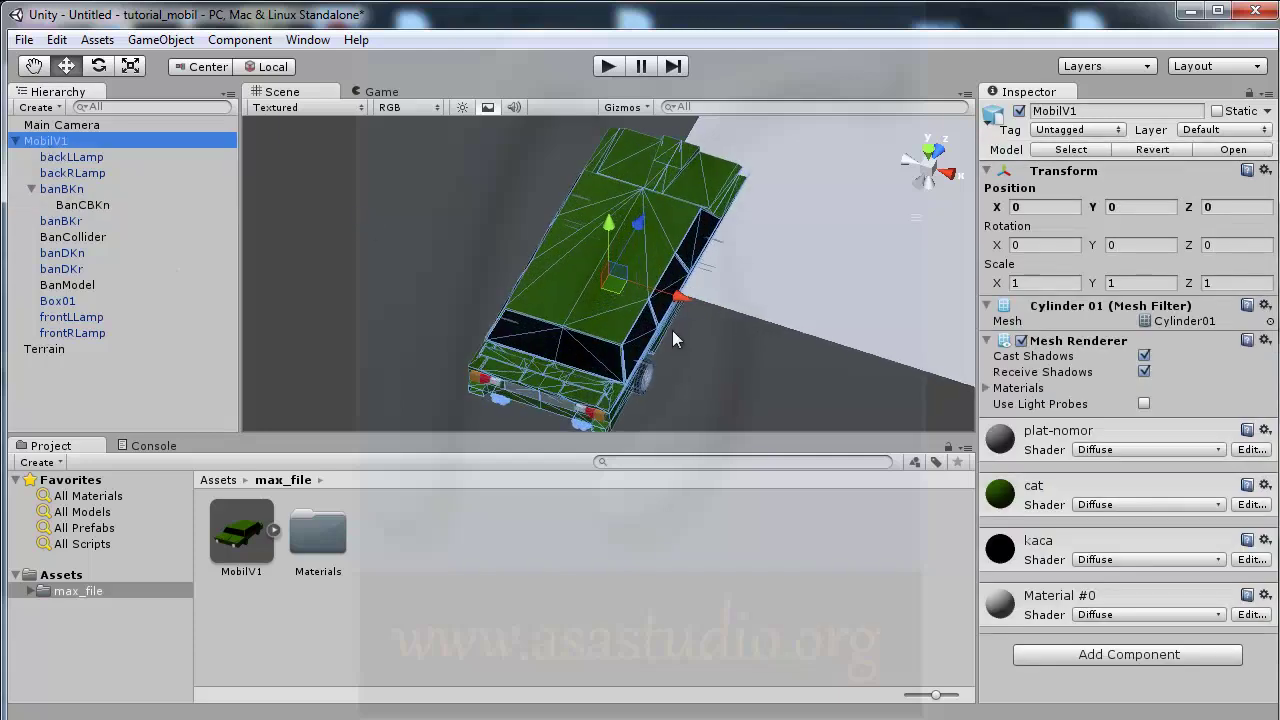
{"action": "left_click", "coordinate": [85, 205]}
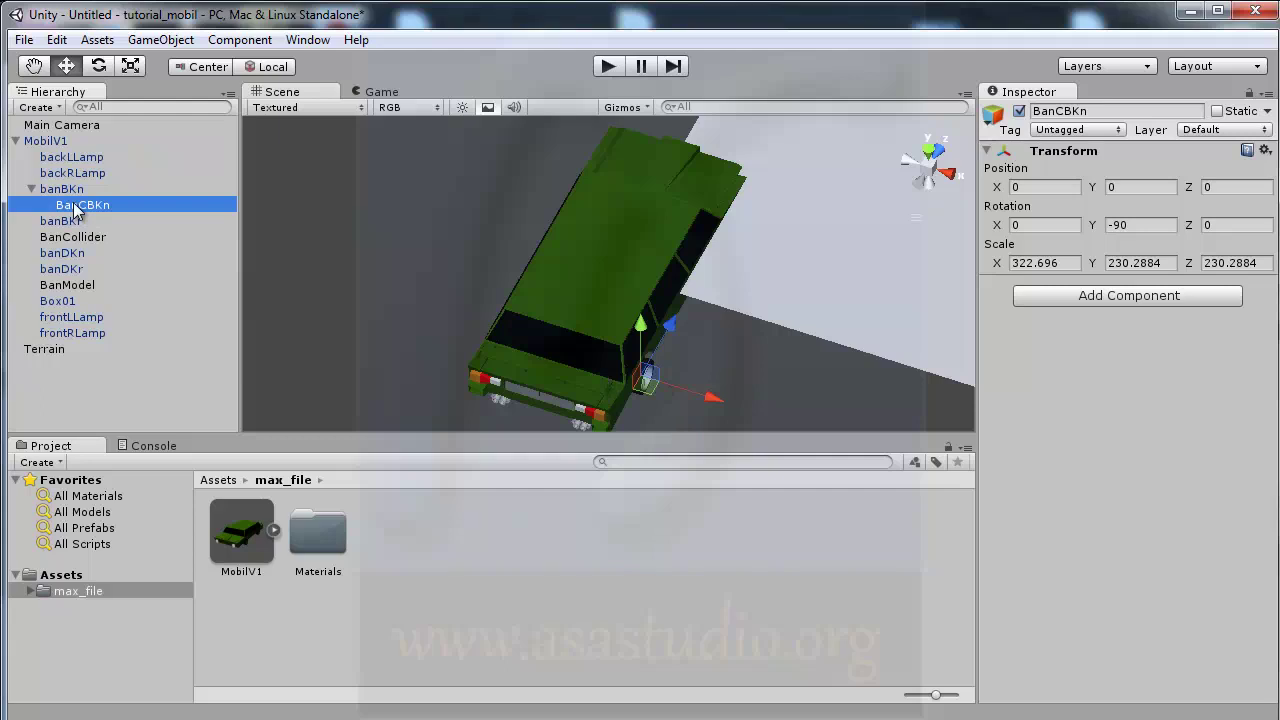
{"action": "mouse_move", "coordinate": [75, 207]}
{"action": "left_mouse_down"}
{"action": "mouse_move", "coordinate": [64, 272]}
{"action": "mouse_move", "coordinate": [64, 241]}
{"action": "left_mouse_up"}
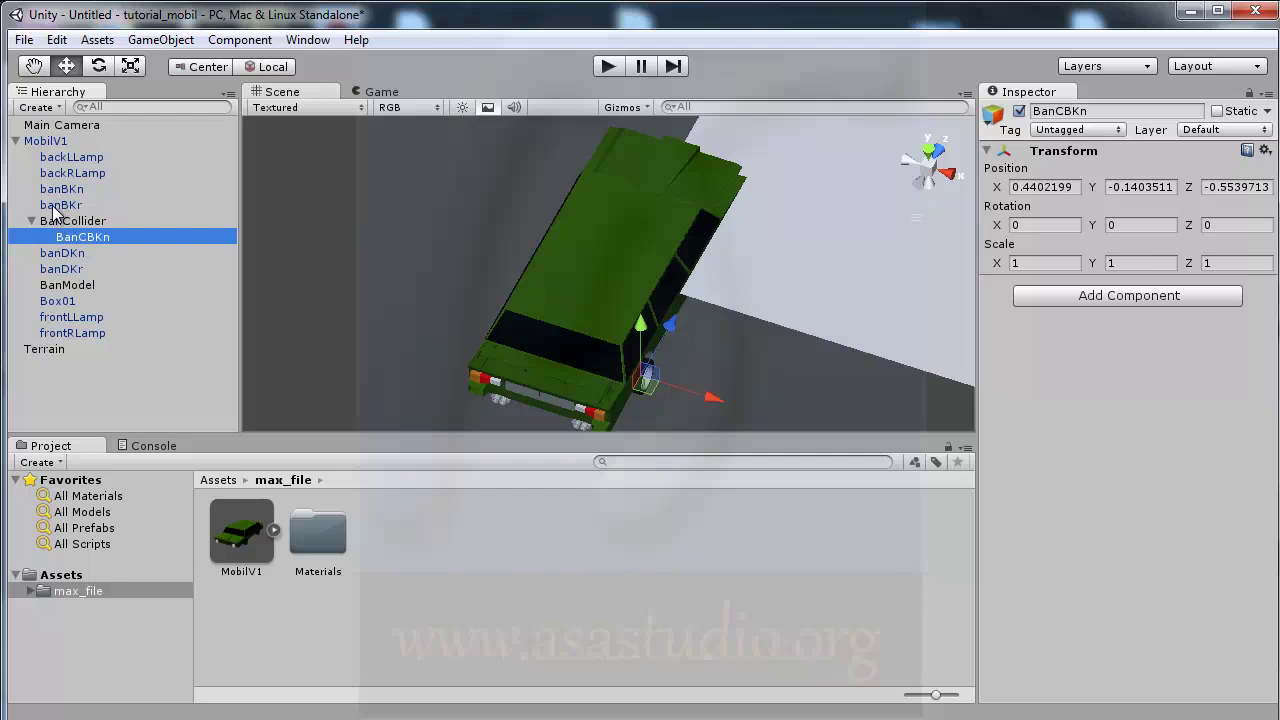
{"action": "left_click", "coordinate": [62, 206]}
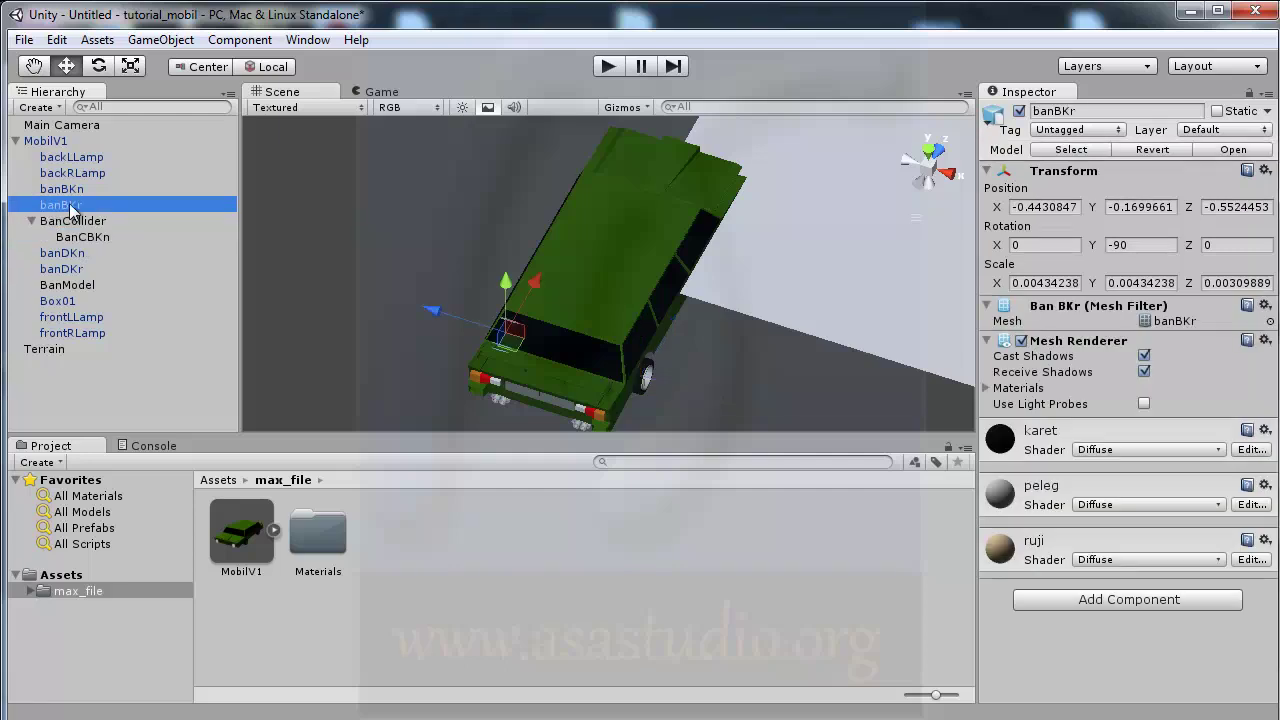
Step: Create a new empty GameObject named BanCBKr
{"action": "left_click", "coordinate": [168, 42]}
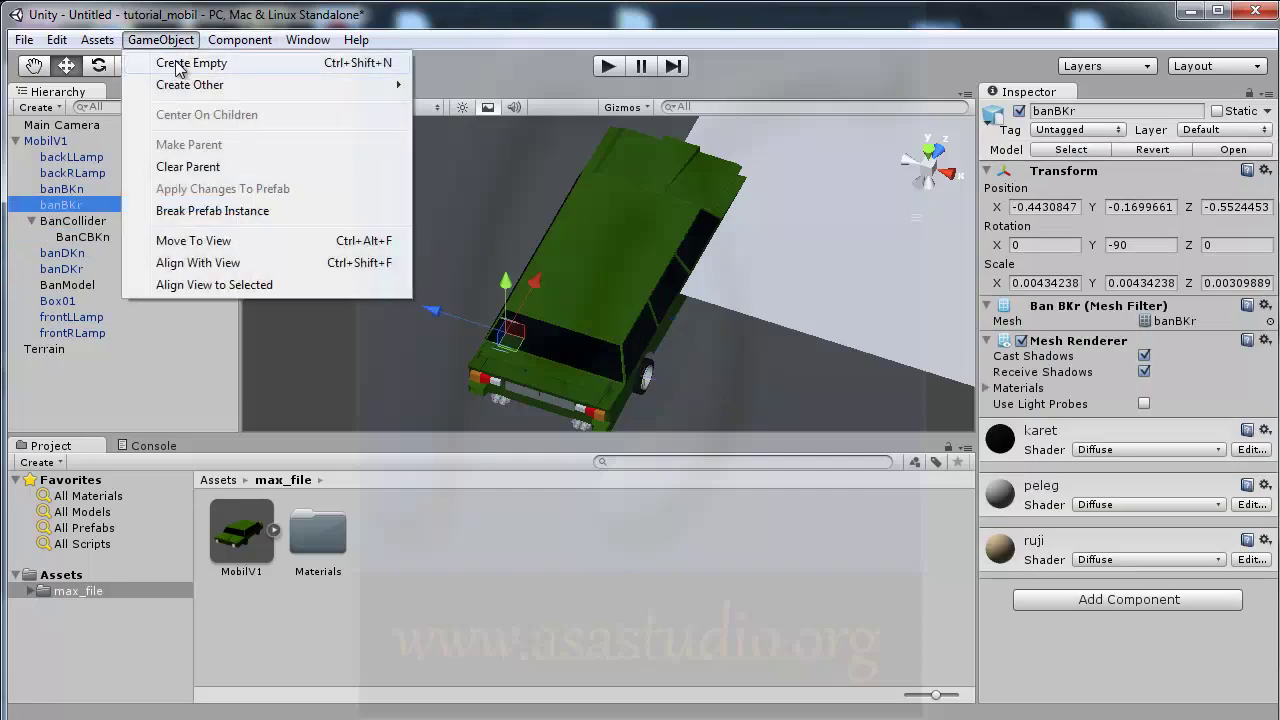
{"action": "left_click", "coordinate": [190, 63]}
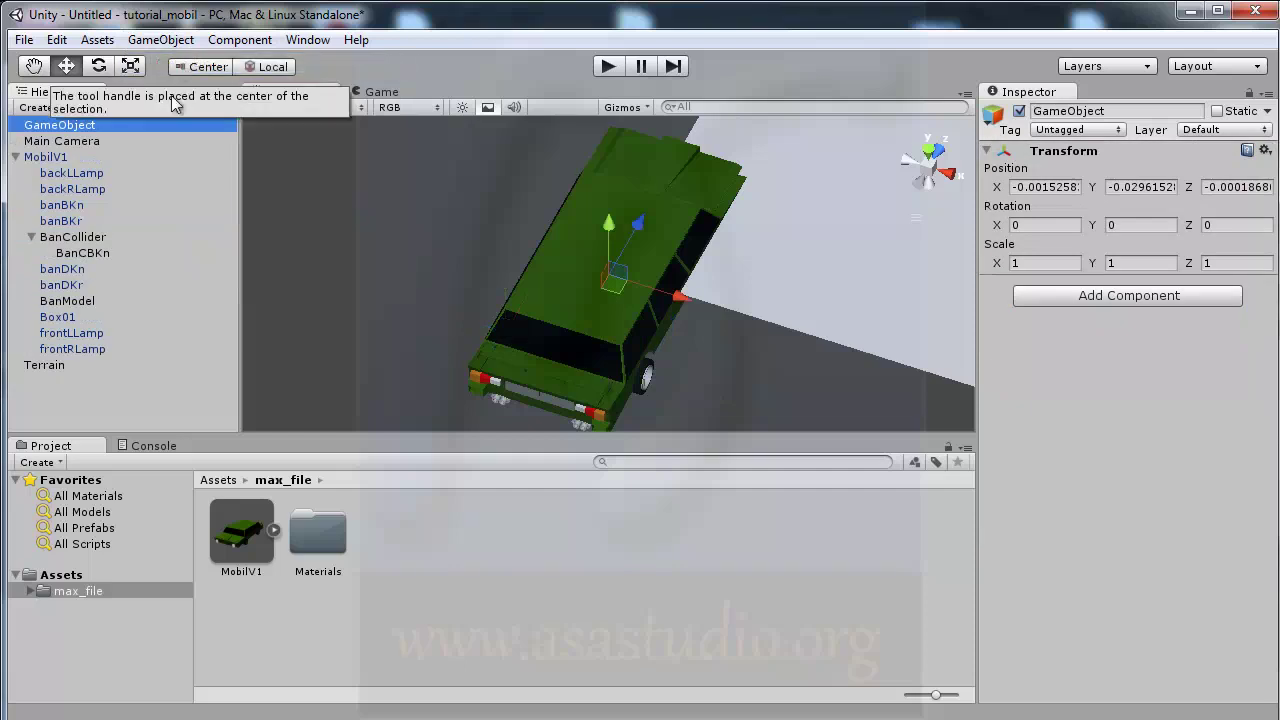
{"action": "left_click", "coordinate": [92, 126]}
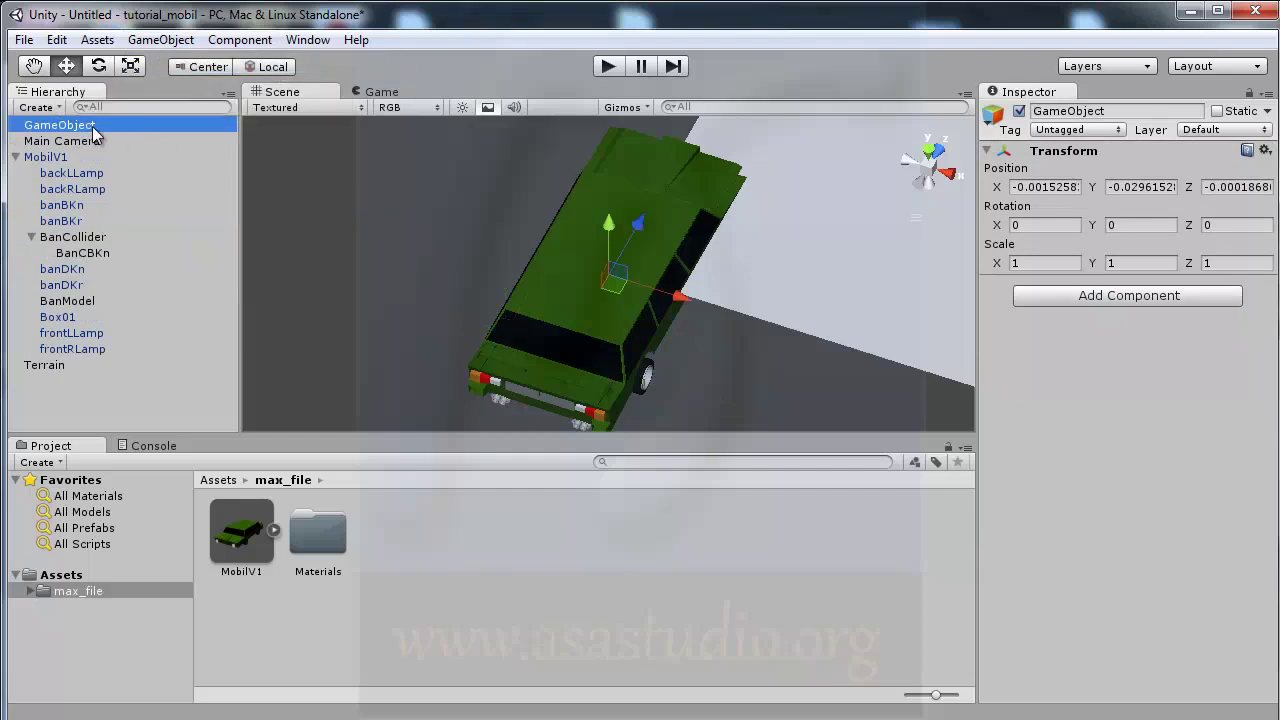
{"action": "type", "text": "BanC"}
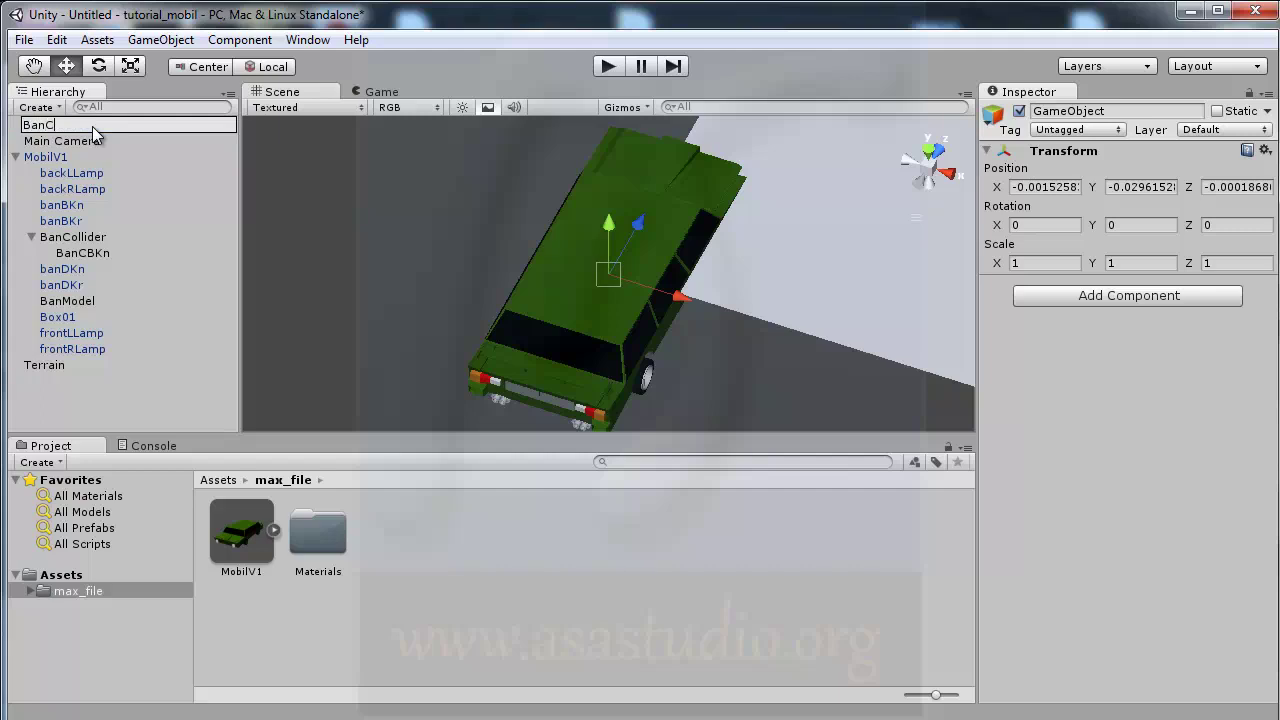
{"action": "type", "text": "BKr"}
{"action": "key", "text": "Return"}
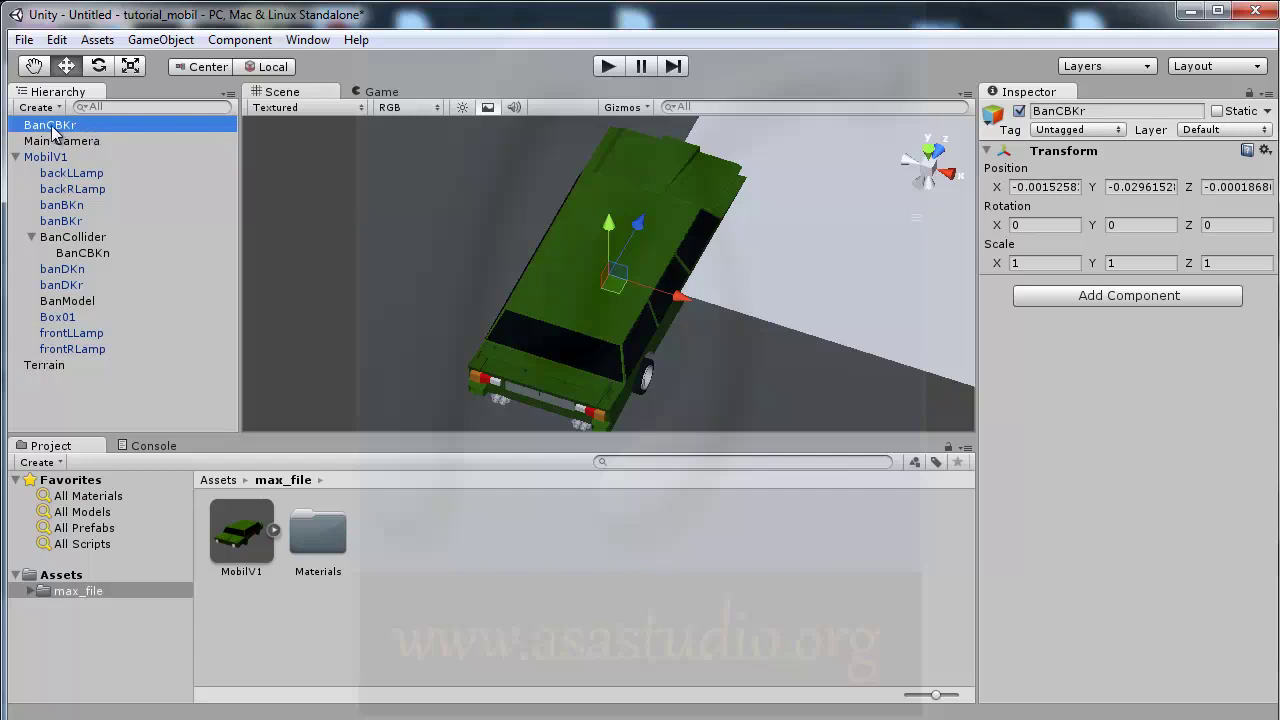
Step: Parent BanCBKr under banBKr and reset its position to 0, 0, 0
{"action": "left_click_drag", "start_coordinate": [51, 125], "coordinate": [61, 227]}
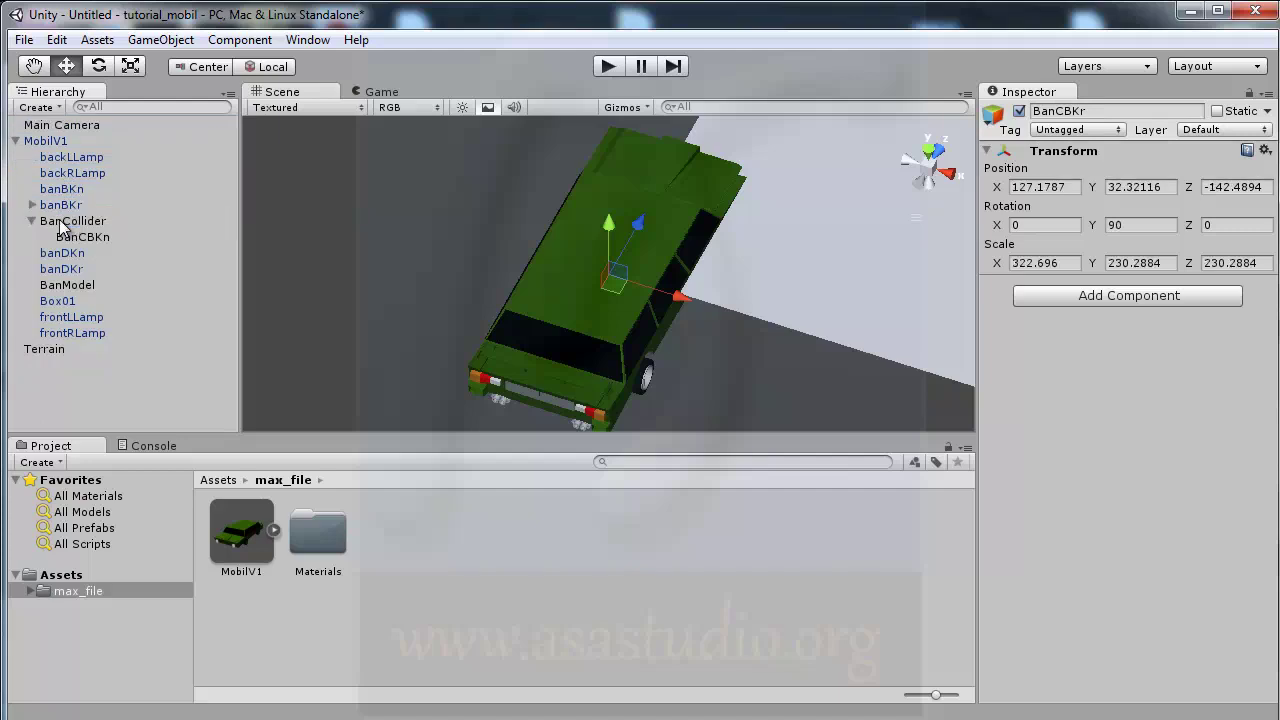
{"action": "left_click", "coordinate": [32, 205]}
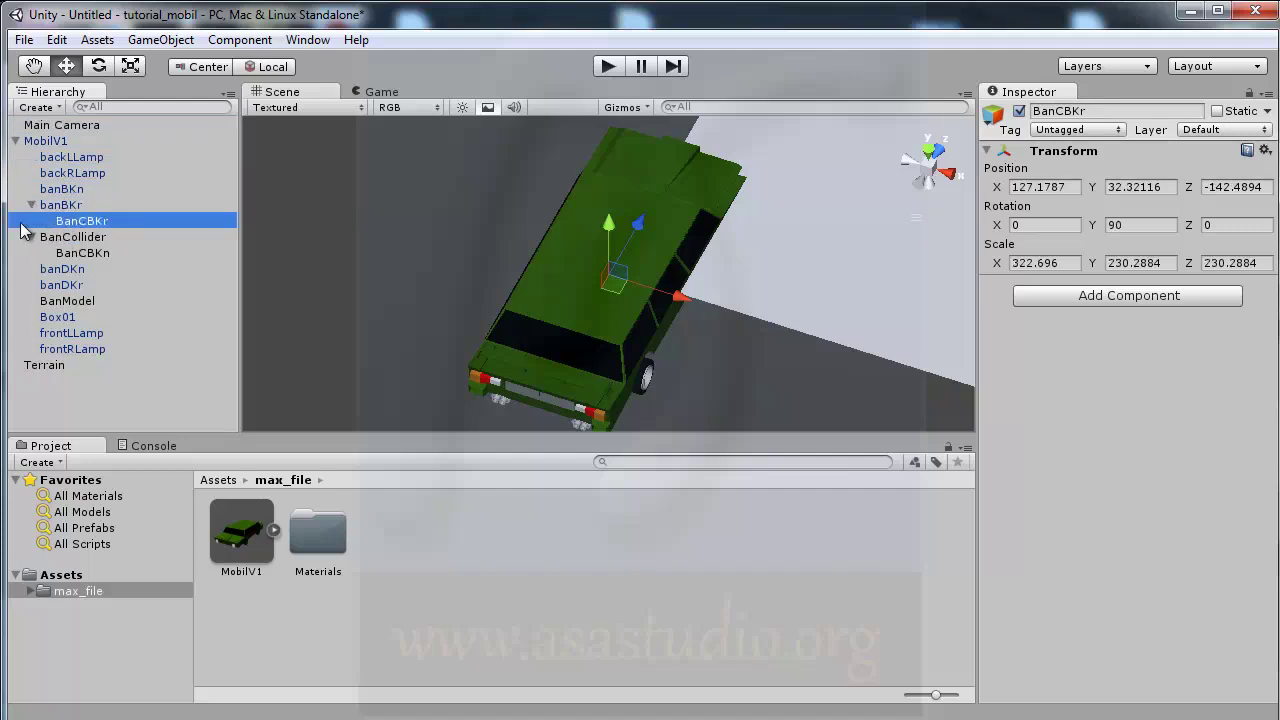
{"action": "key", "text": "F2"}
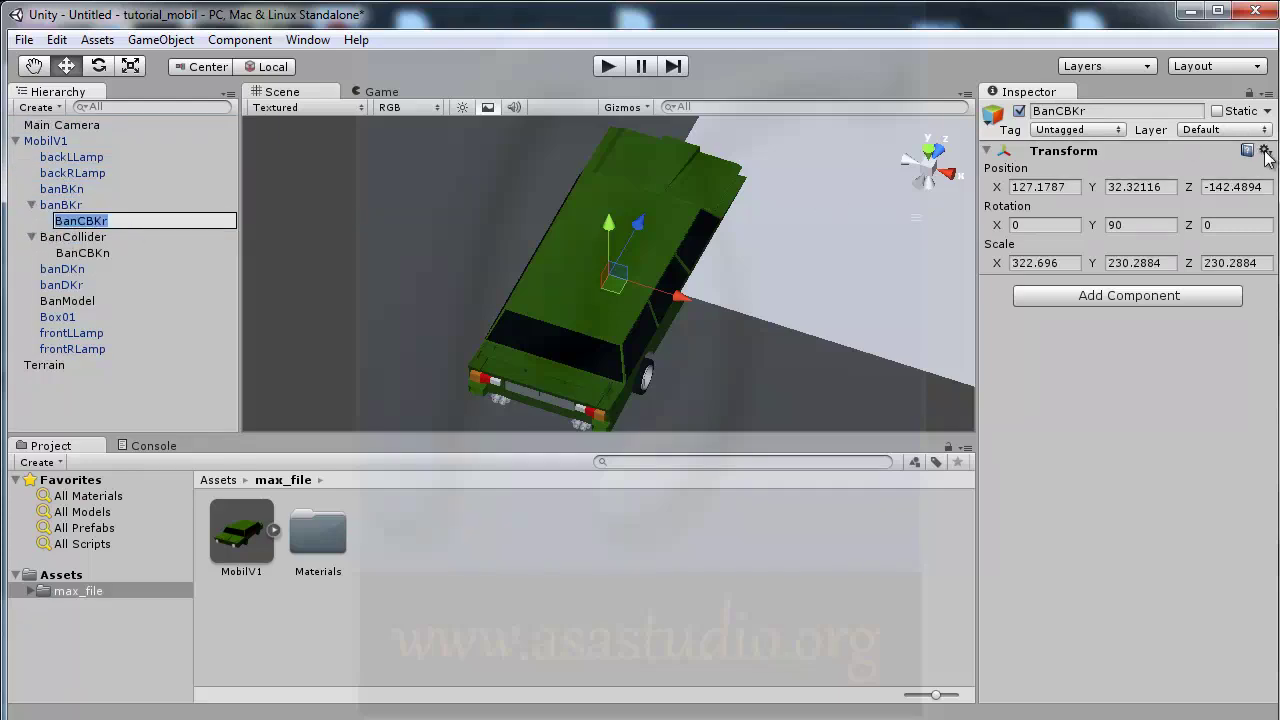
{"action": "left_click", "coordinate": [1265, 155]}
{"action": "left_click", "coordinate": [1274, 333]}
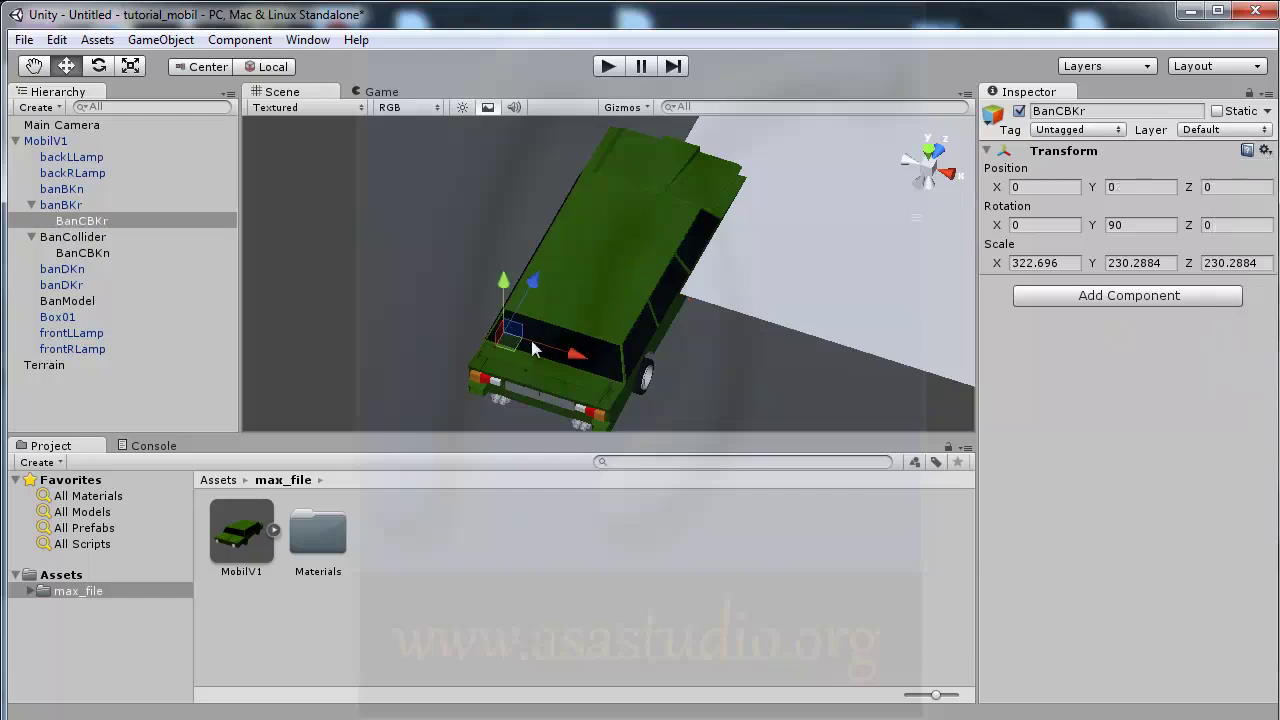
Step: Drag BanCBKr onto BanCollider, beside BanCBKn
{"action": "left_click_drag", "start_coordinate": [80, 221], "coordinate": [75, 245]}
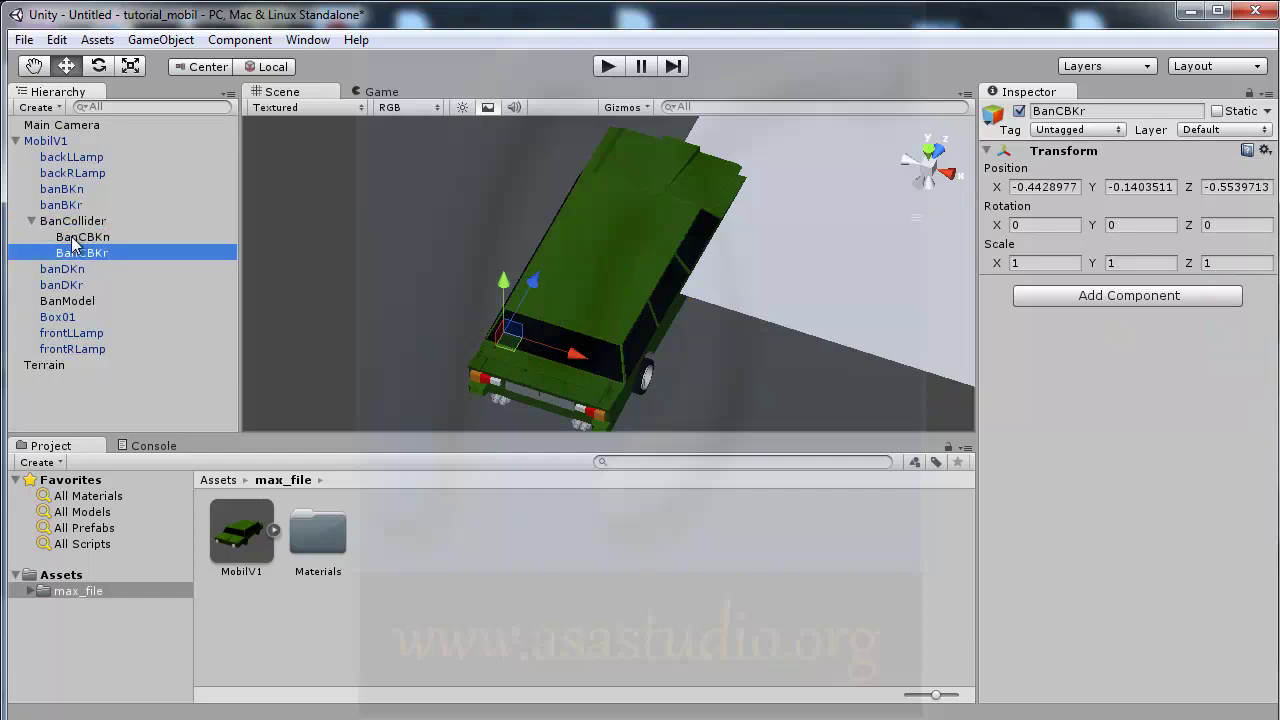